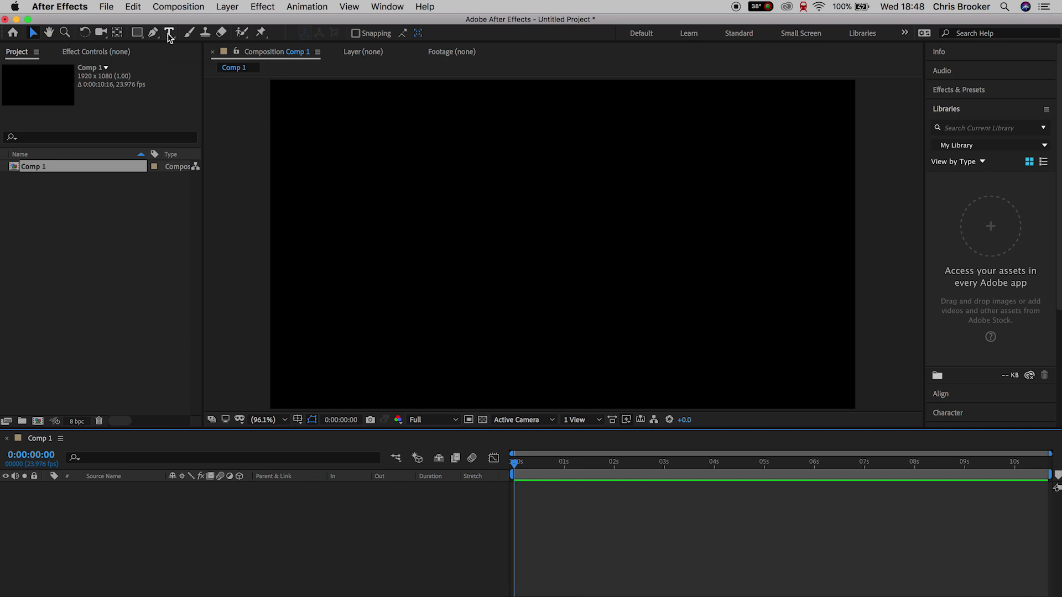
# - Add a text layer reading AWESOME to the composition and set its font size to 159 px
pyautogui.click(170, 32)
pyautogui.click(456, 242)
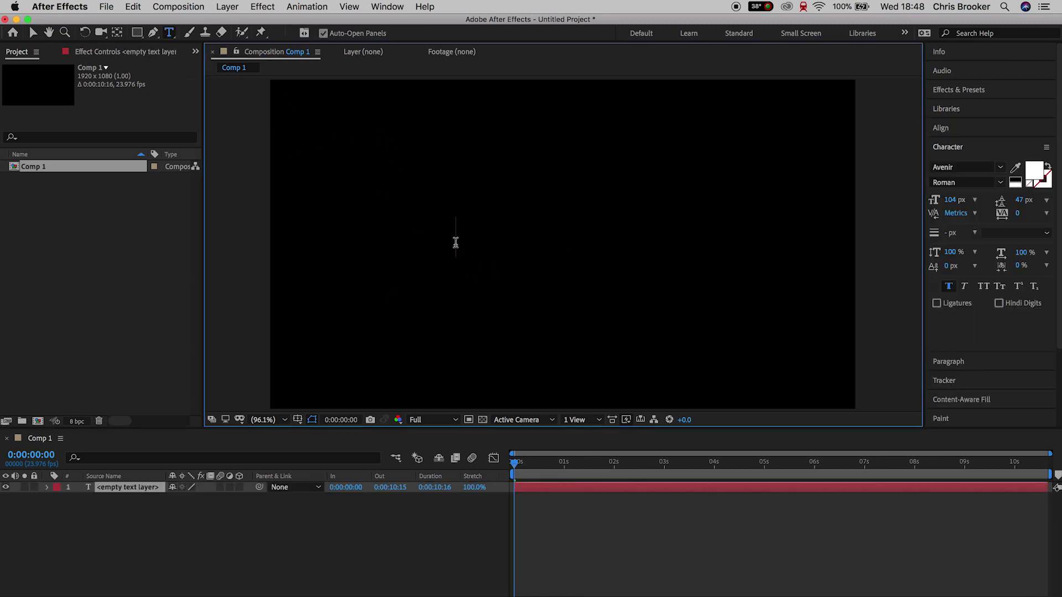
pyautogui.write('AWES')
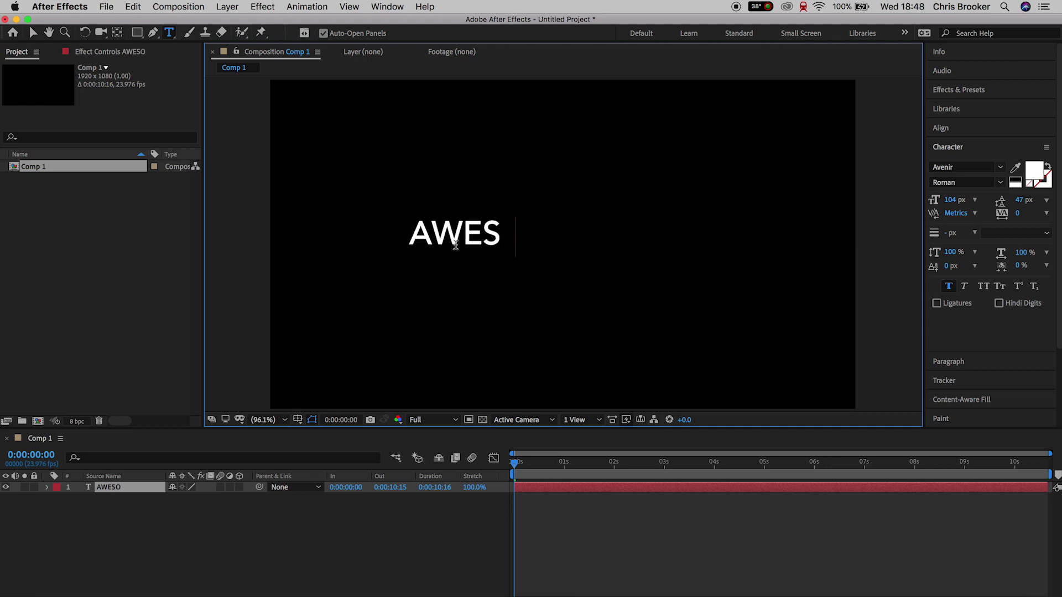
pyautogui.write('OME')
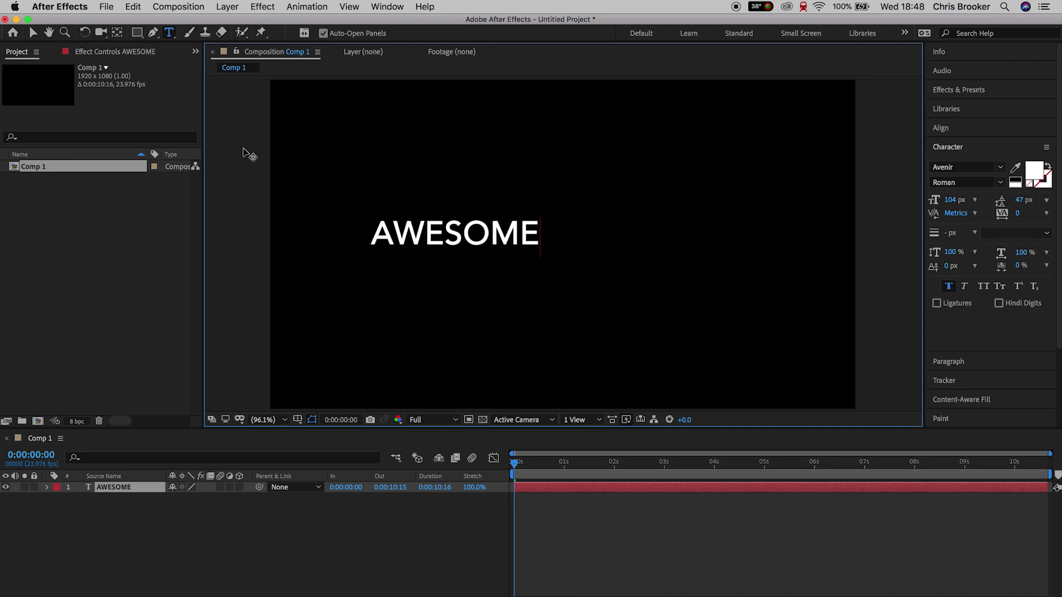
pyautogui.press('super+a')
pyautogui.moveTo(959, 204); pyautogui.dragTo(990, 200)
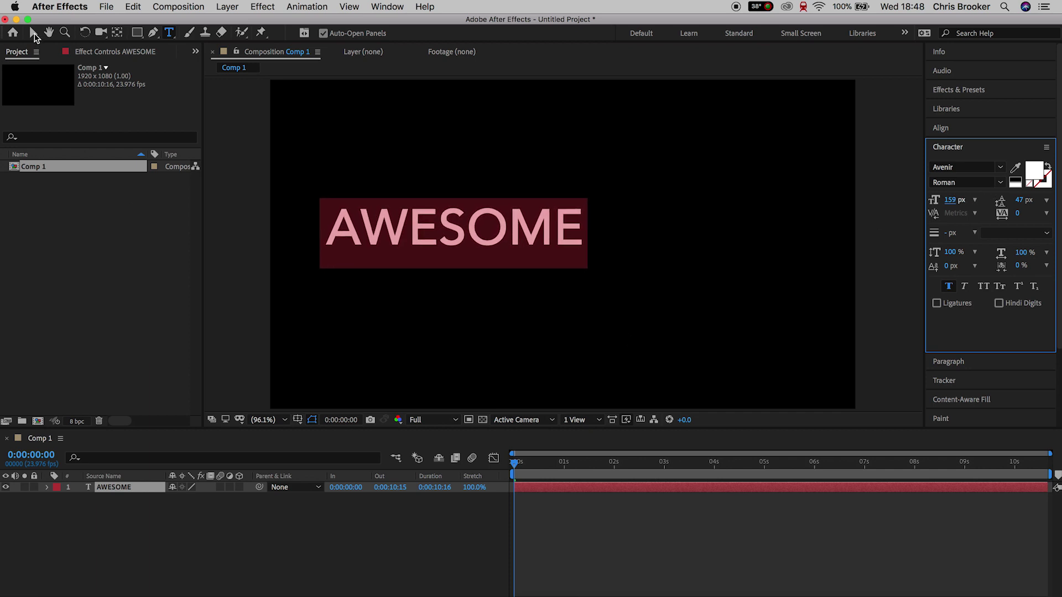
pyautogui.click(34, 33)
# - Centre the AWESOME text in the frame using the proportional grid, and hide the grid again
pyautogui.click(298, 419)
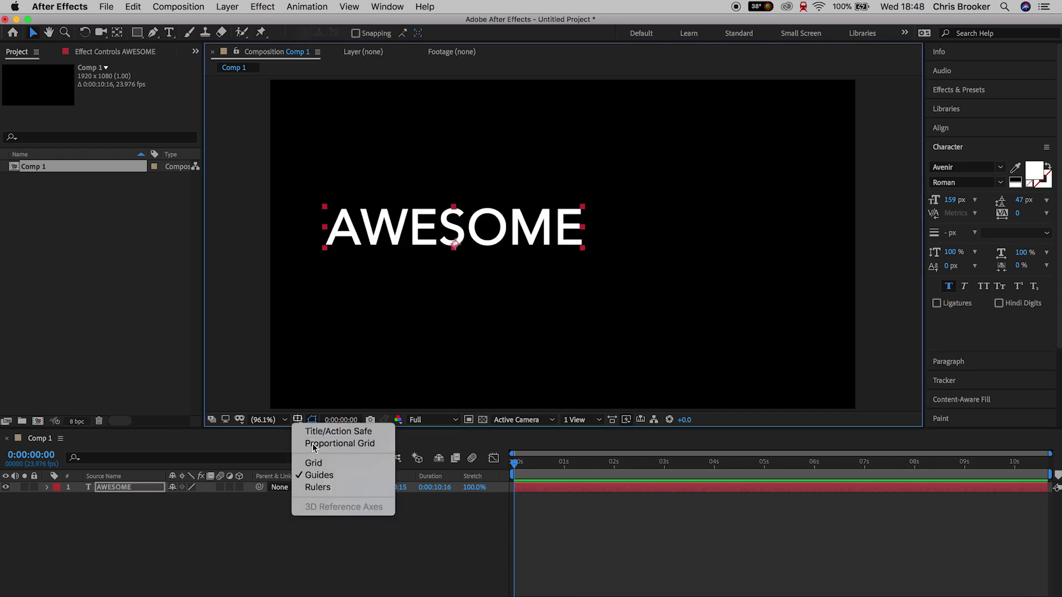
pyautogui.click(313, 447)
pyautogui.moveTo(492, 225); pyautogui.dragTo(603, 241)
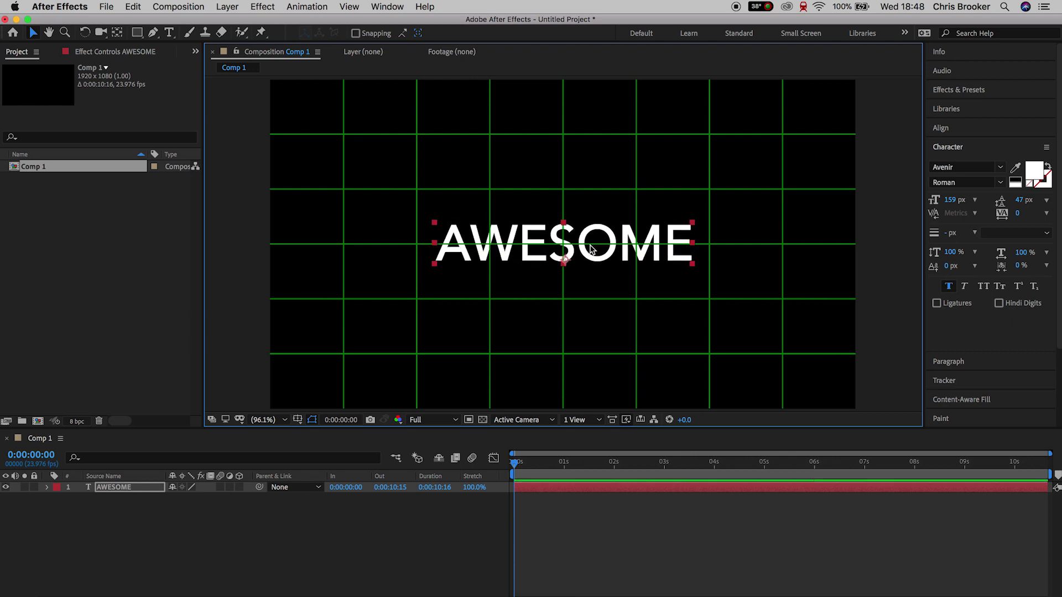
pyautogui.click(297, 420)
pyautogui.click(313, 447)
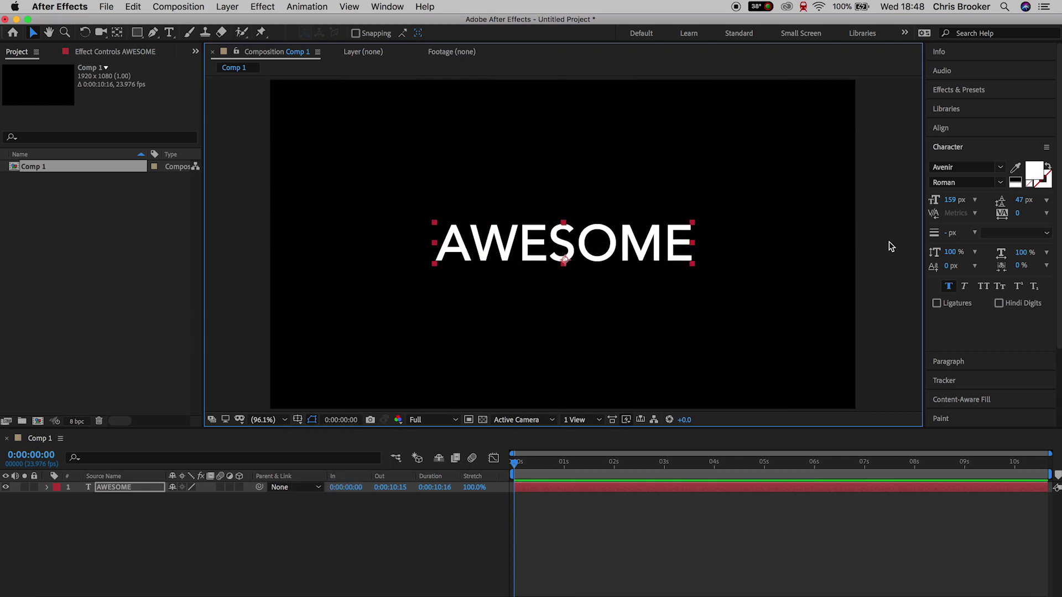
# - Try the Impact and Master of Comics fonts on the AWESOME text
pyautogui.click(1001, 167)
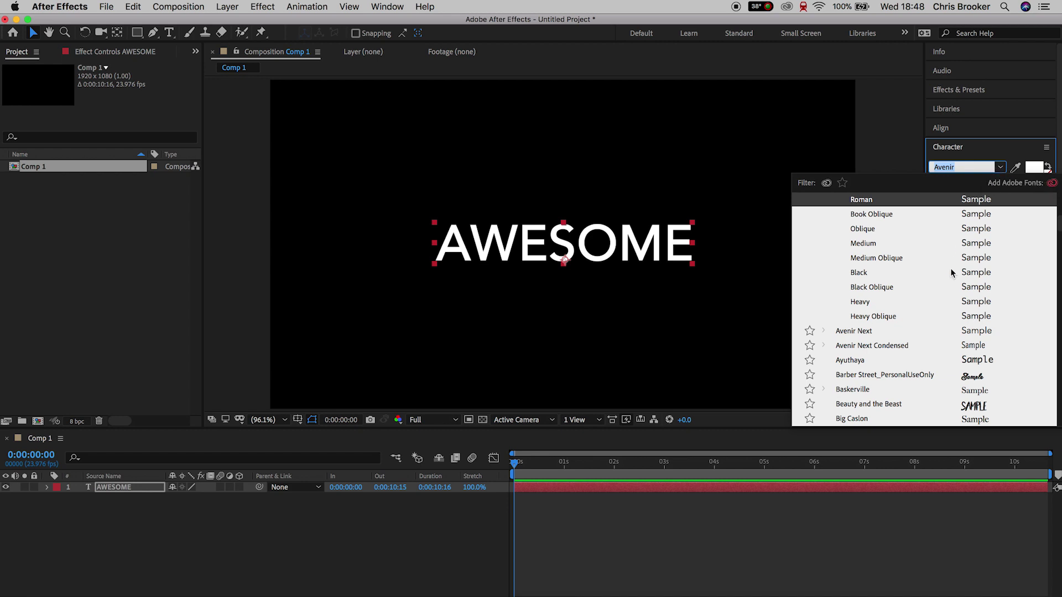
pyautogui.scroll(-3, 937, 341)
pyautogui.scroll(-10, 938, 341)
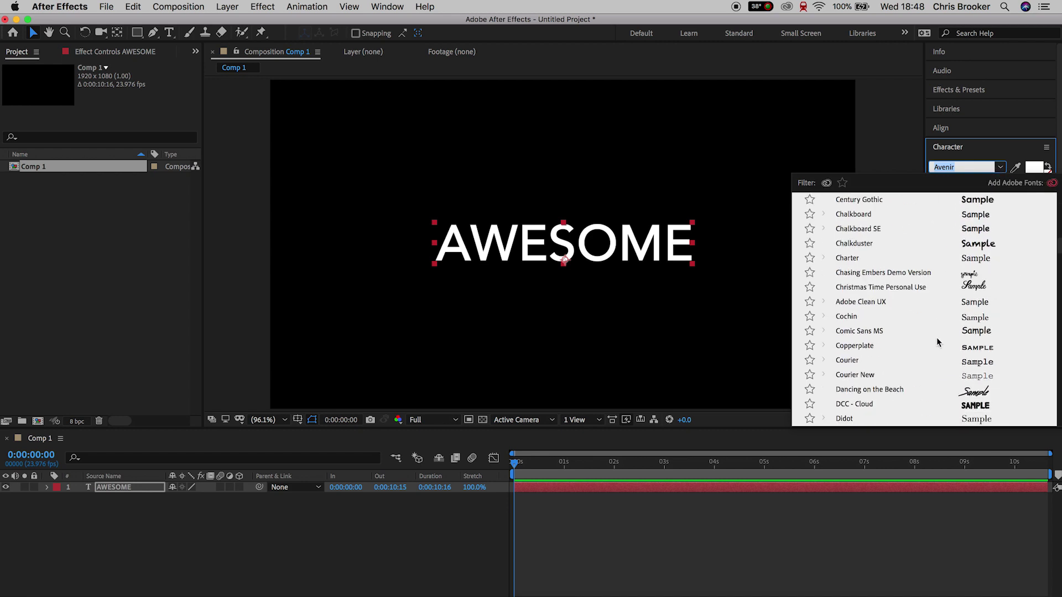
pyautogui.scroll(-6, 937, 341)
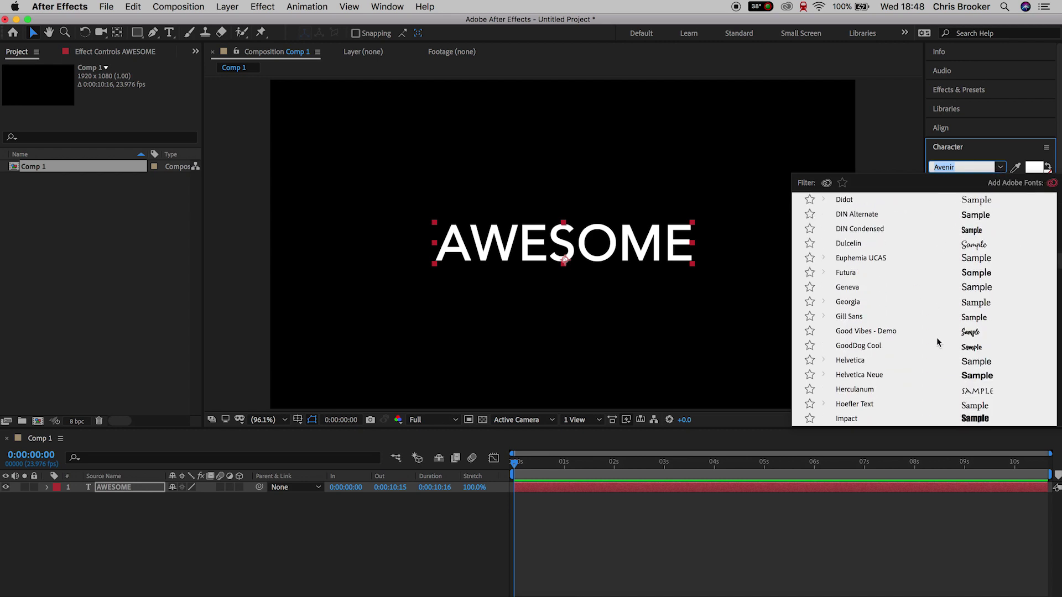
pyautogui.scroll(-3, 937, 341)
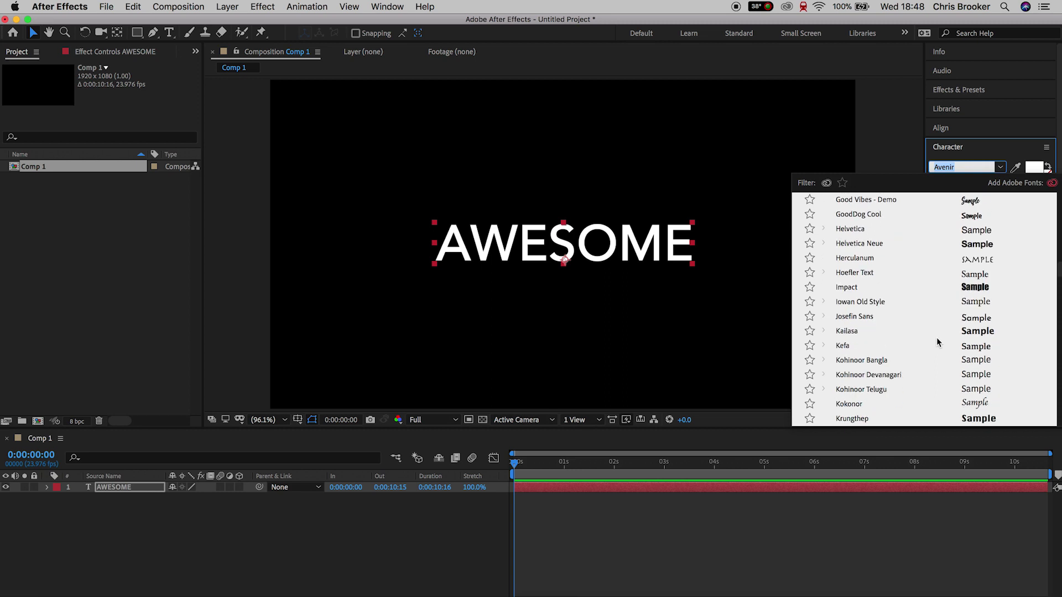
pyautogui.click(897, 286)
pyautogui.click(1000, 168)
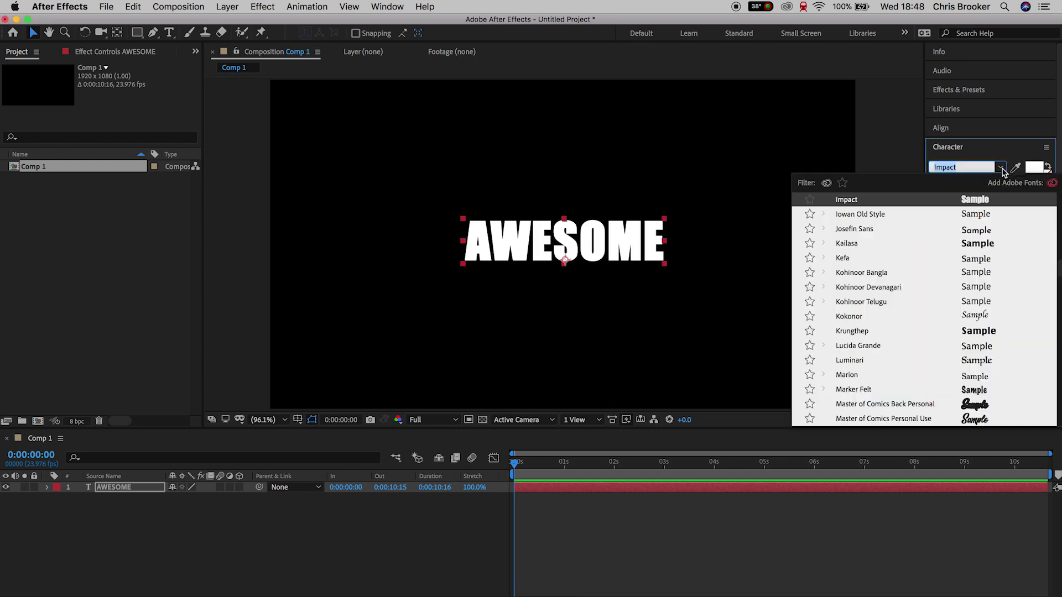
pyautogui.scroll(-2, 952, 374)
pyautogui.click(926, 353)
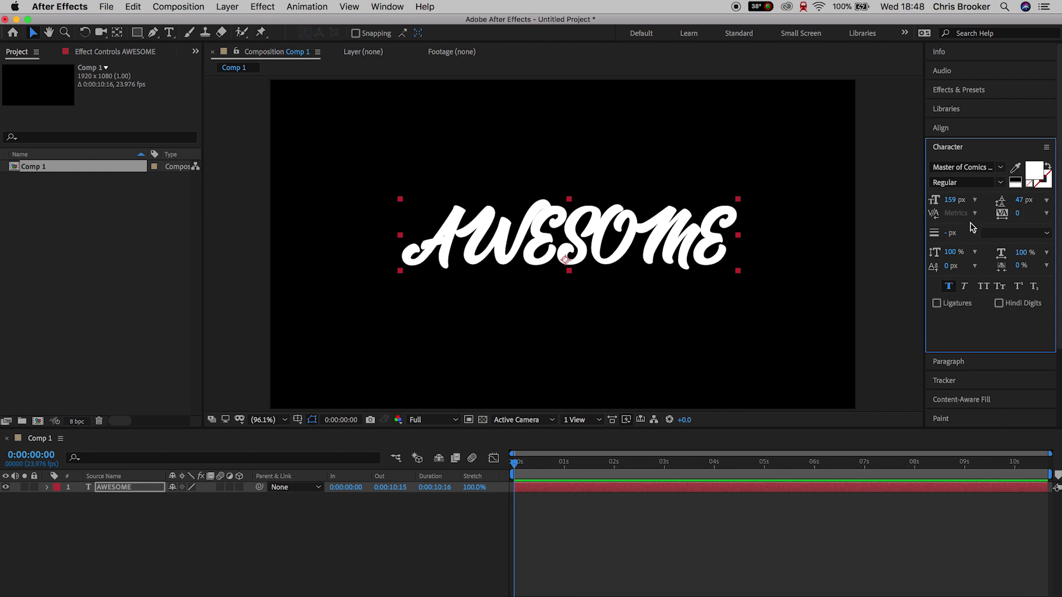
# - Set the font of the AWESOME text to Pulp Fiction M54
pyautogui.click(1000, 167)
pyautogui.scroll(-5, 936, 332)
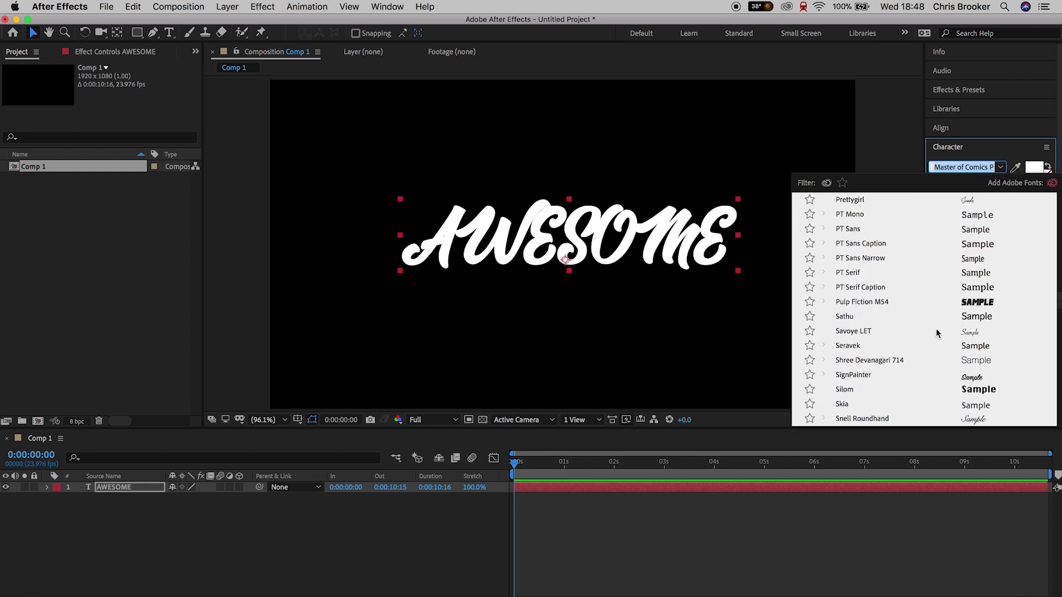
pyautogui.click(885, 304)
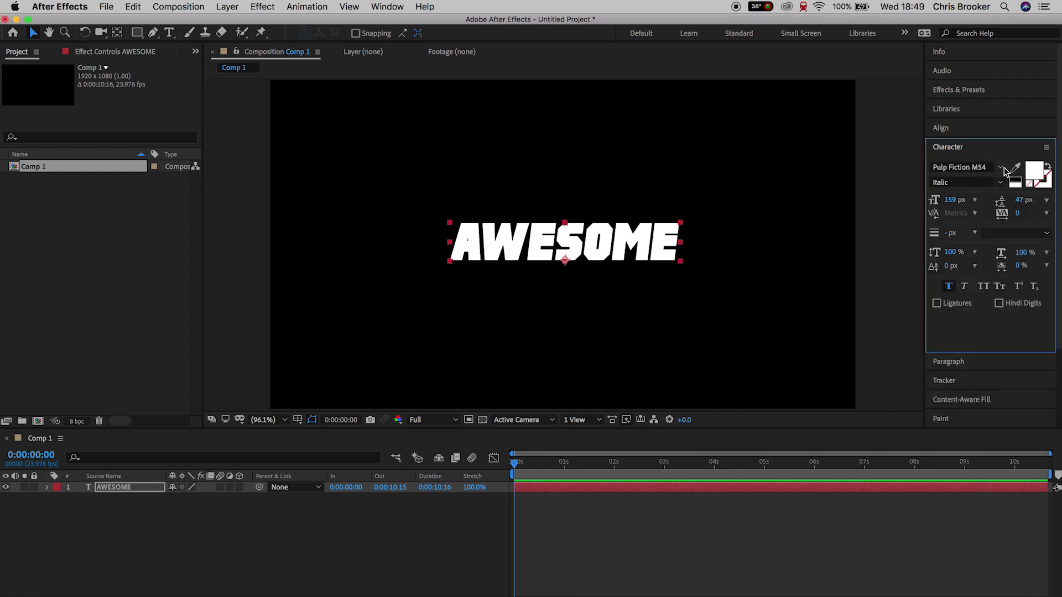
# - Enlarge the AWESOME text to 210 px and re-centre it against the temporarily shown proportional grid
pyautogui.click(298, 421)
pyautogui.click(313, 441)
pyautogui.moveTo(594, 249); pyautogui.dragTo(590, 250)
pyautogui.moveTo(952, 199); pyautogui.dragTo(980, 199)
pyautogui.moveTo(604, 248); pyautogui.dragTo(606, 249)
pyautogui.click(298, 420)
pyautogui.click(329, 443)
pyautogui.click(585, 536)
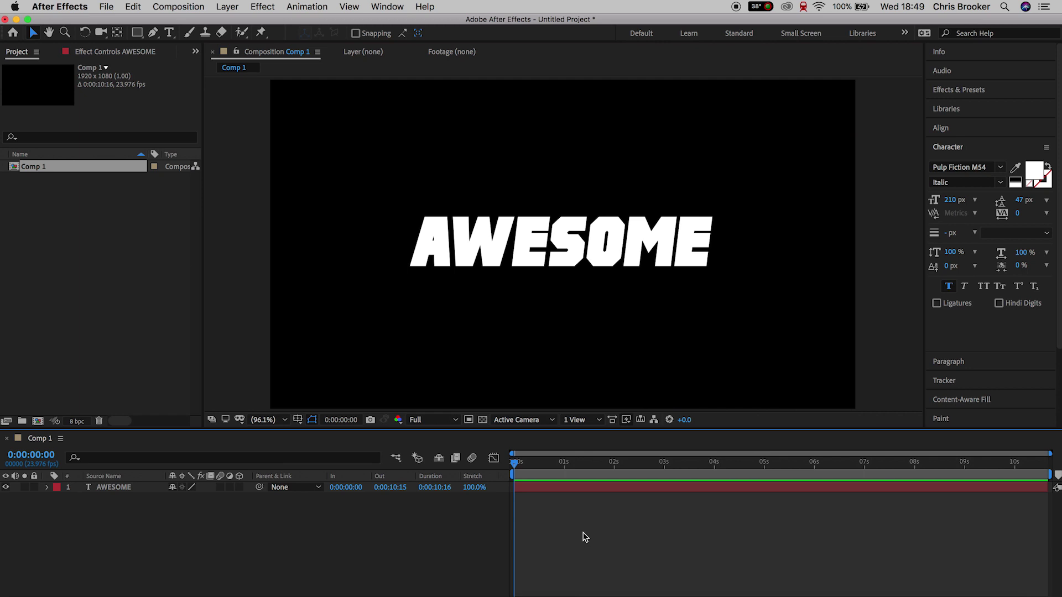
# - Find the Gradient Ramp effect by searching for "ramp" and apply it to the AWESOME text layer
pyautogui.click(570, 489)
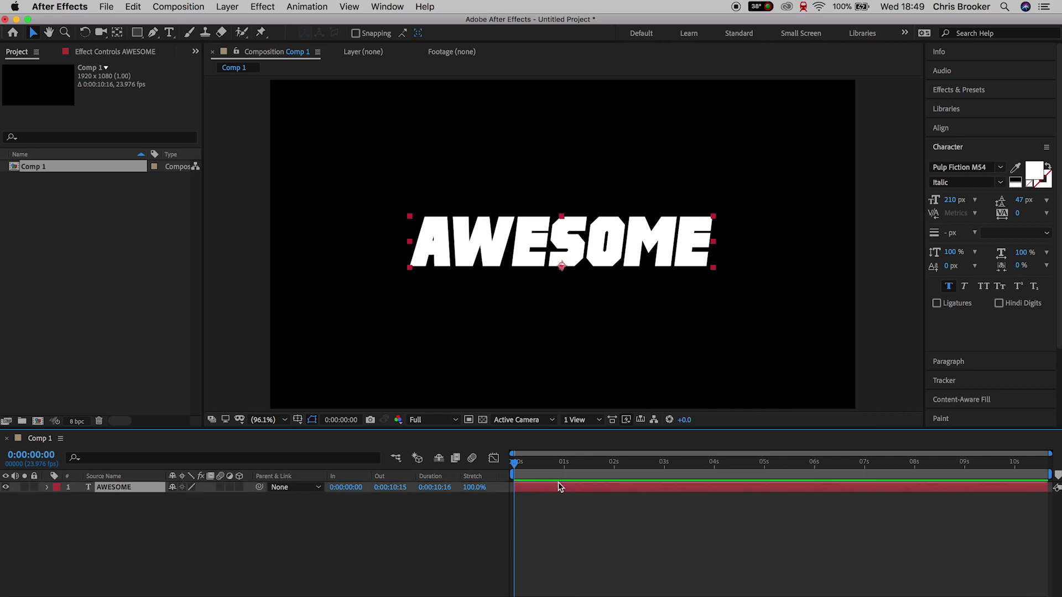
pyautogui.click(1006, 91)
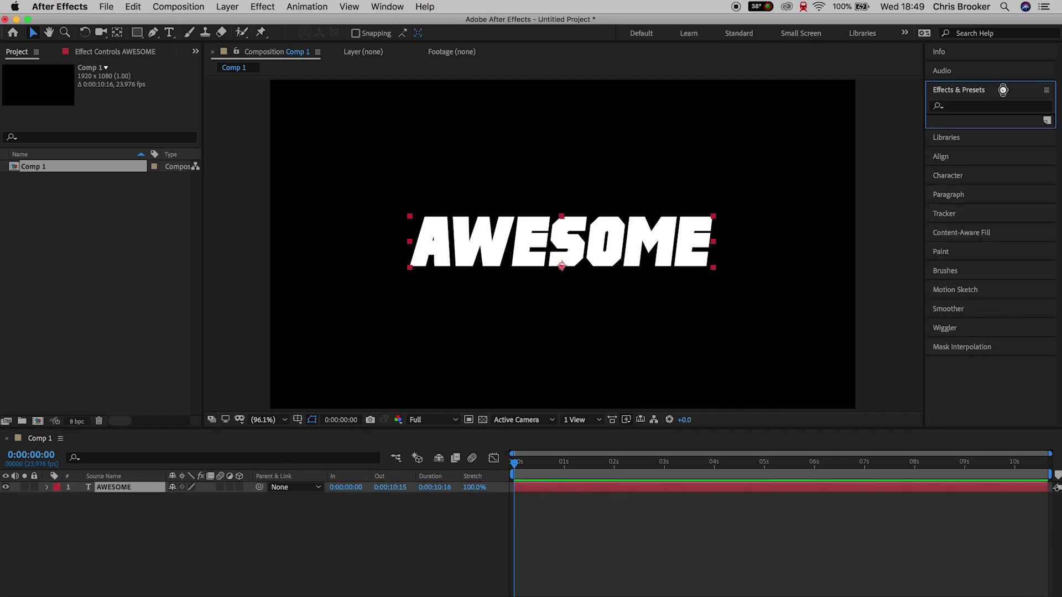
pyautogui.click(975, 107)
pyautogui.write('ramp')
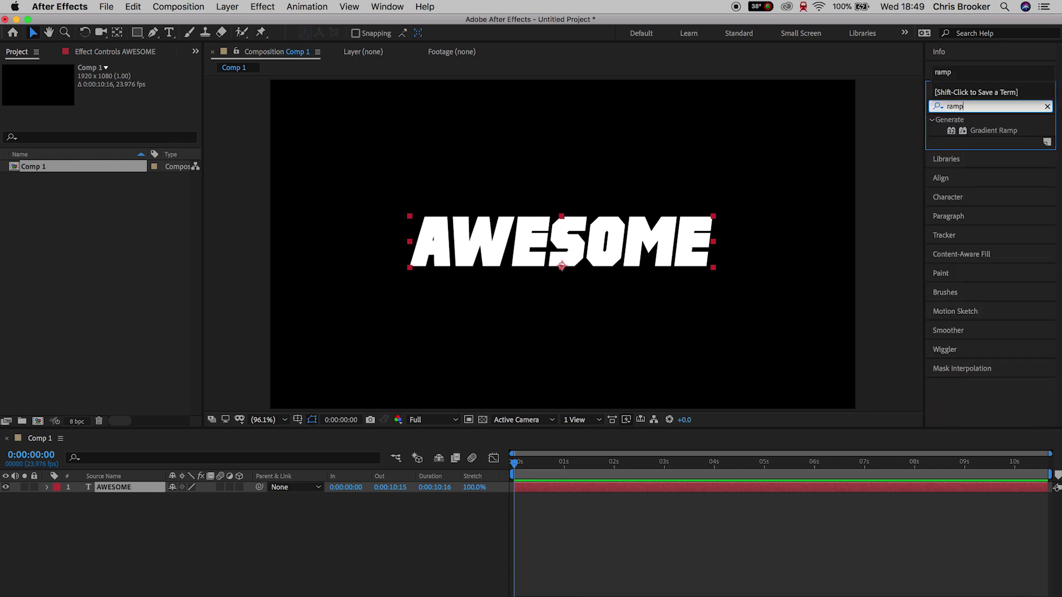
pyautogui.click(989, 132)
pyautogui.moveTo(1004, 128); pyautogui.dragTo(634, 254)
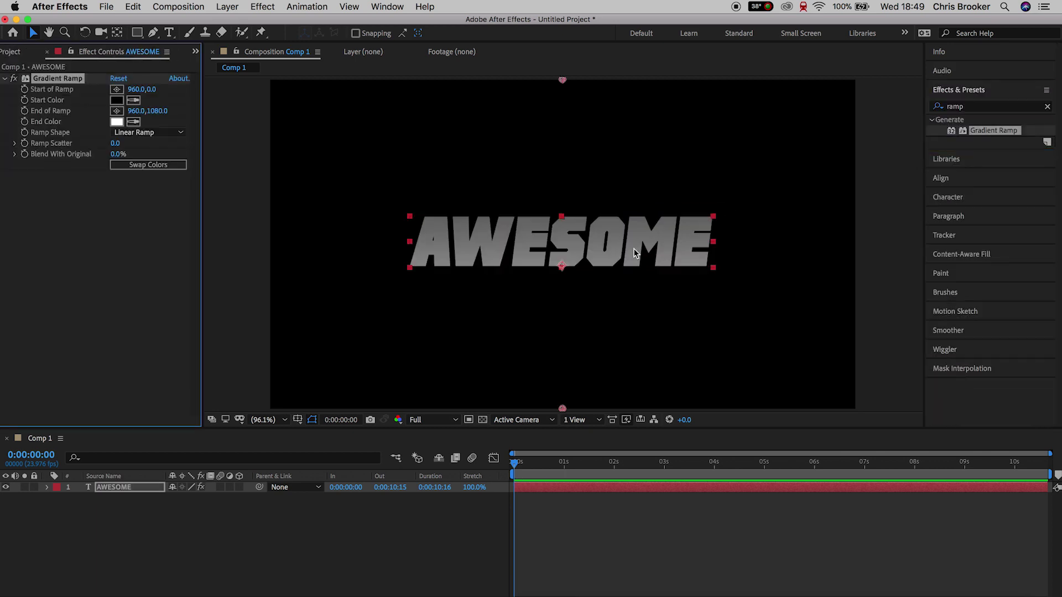
# - Change the Gradient Ramp's start color to a bright magenta
pyautogui.click(116, 102)
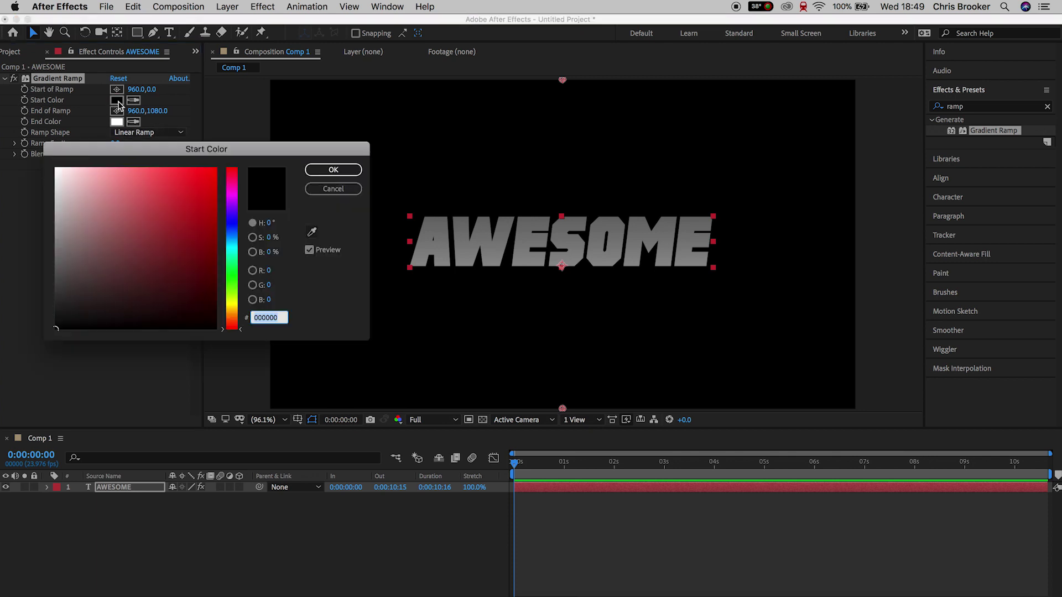
pyautogui.moveTo(234, 216); pyautogui.dragTo(236, 194)
pyautogui.moveTo(159, 205); pyautogui.dragTo(229, 150)
pyautogui.click(333, 169)
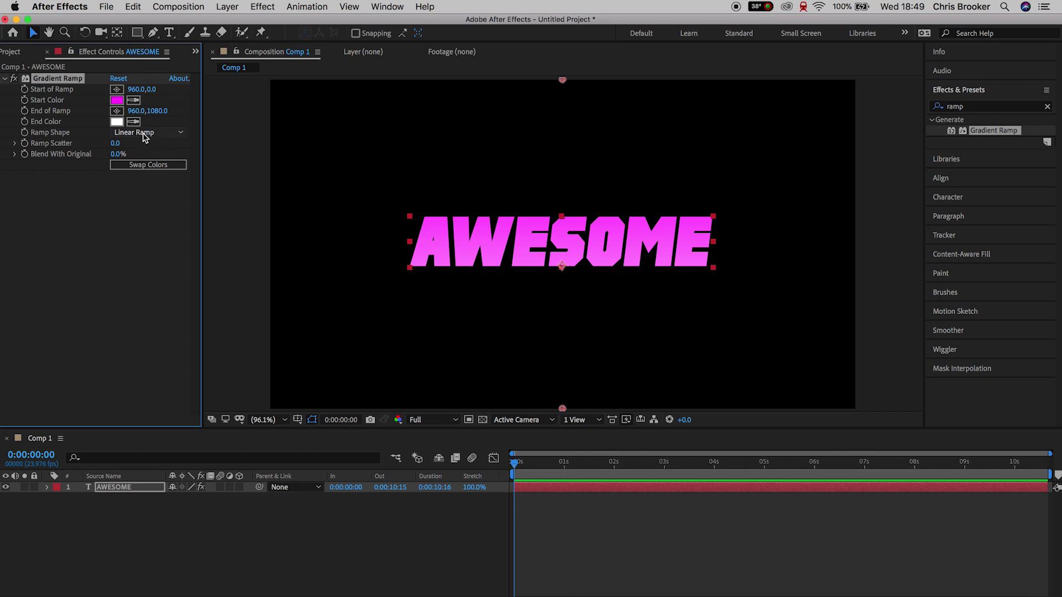
# - Change the Gradient Ramp's end color to a bright light blue
pyautogui.click(120, 123)
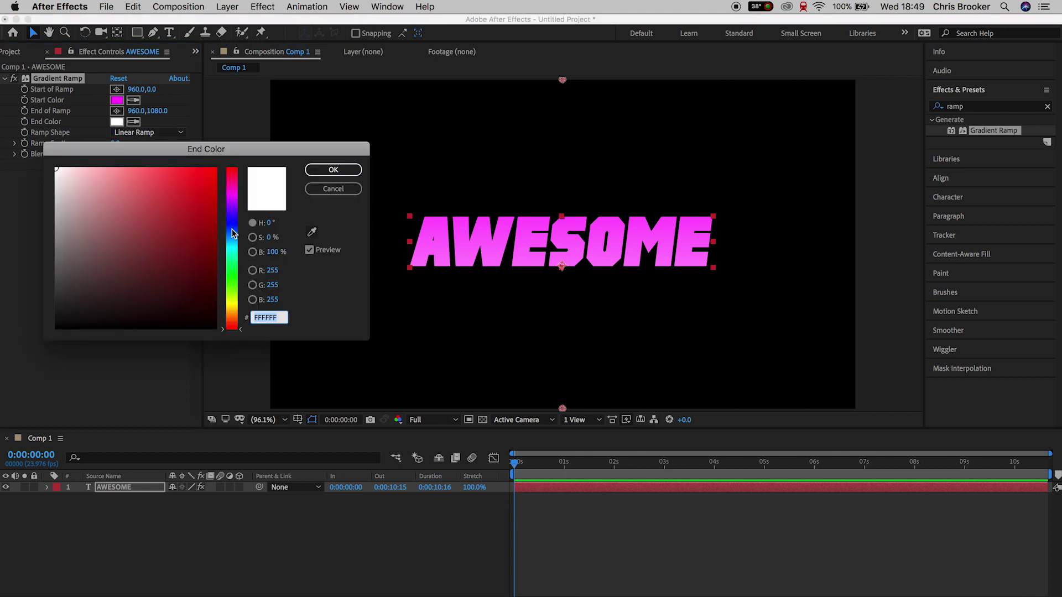
pyautogui.moveTo(233, 236); pyautogui.dragTo(232, 247)
pyautogui.click(216, 168)
pyautogui.click(333, 170)
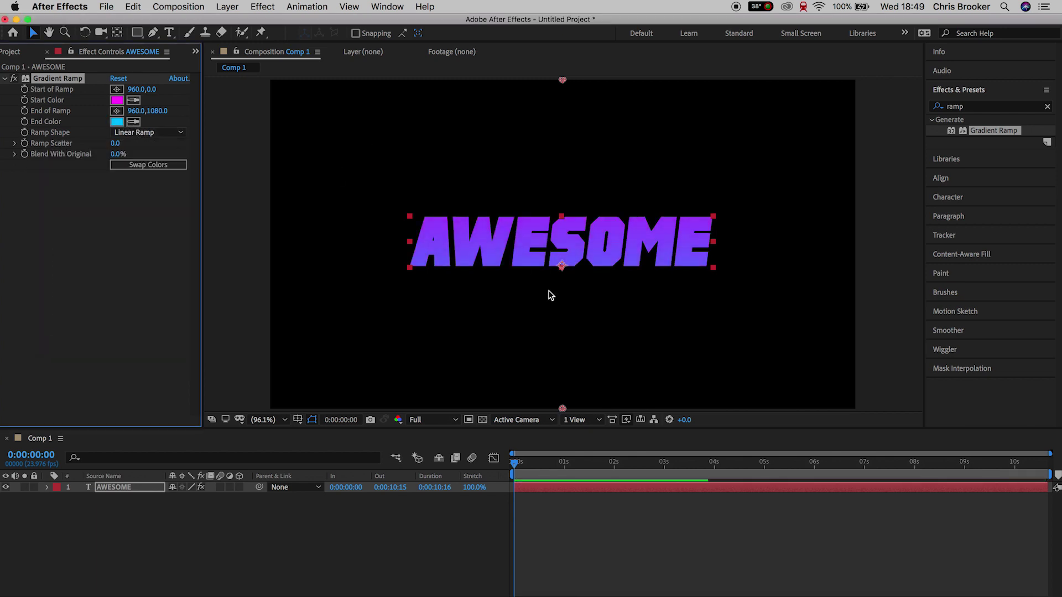
# - Tighten the gradient around the lettering, with the ramp starting at about 962, 479 and ending at about 962, 622
pyautogui.moveTo(563, 410); pyautogui.dragTo(562, 272)
pyautogui.moveTo(563, 82); pyautogui.dragTo(565, 227)
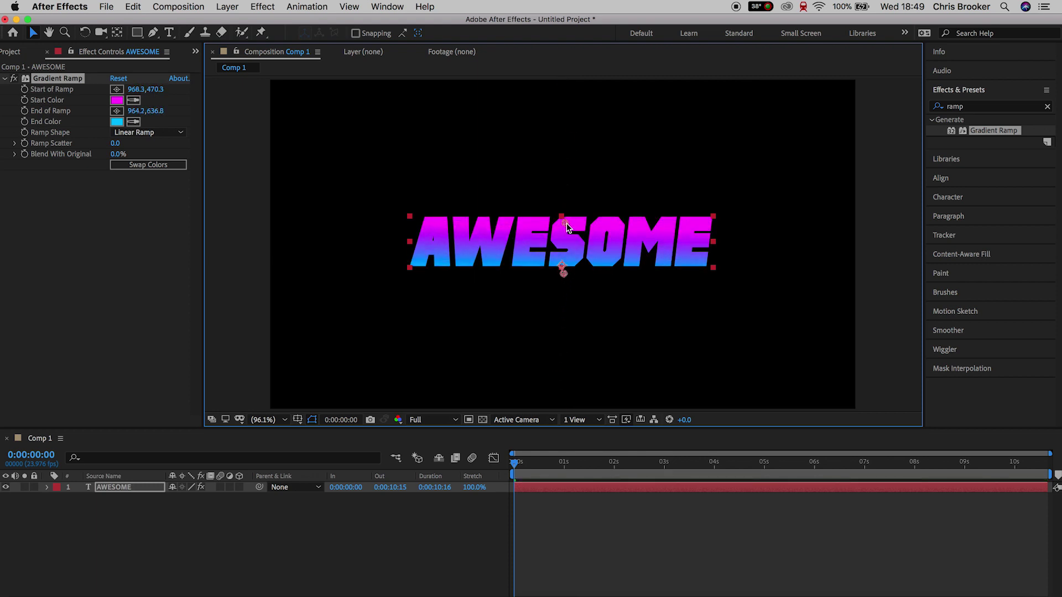
pyautogui.moveTo(563, 274)
pyautogui.mouseDown()
pyautogui.moveTo(562, 237)
pyautogui.moveTo(564, 272)
pyautogui.mouseUp()
pyautogui.click(114, 144)
pyautogui.moveTo(563, 236); pyautogui.dragTo(563, 228)
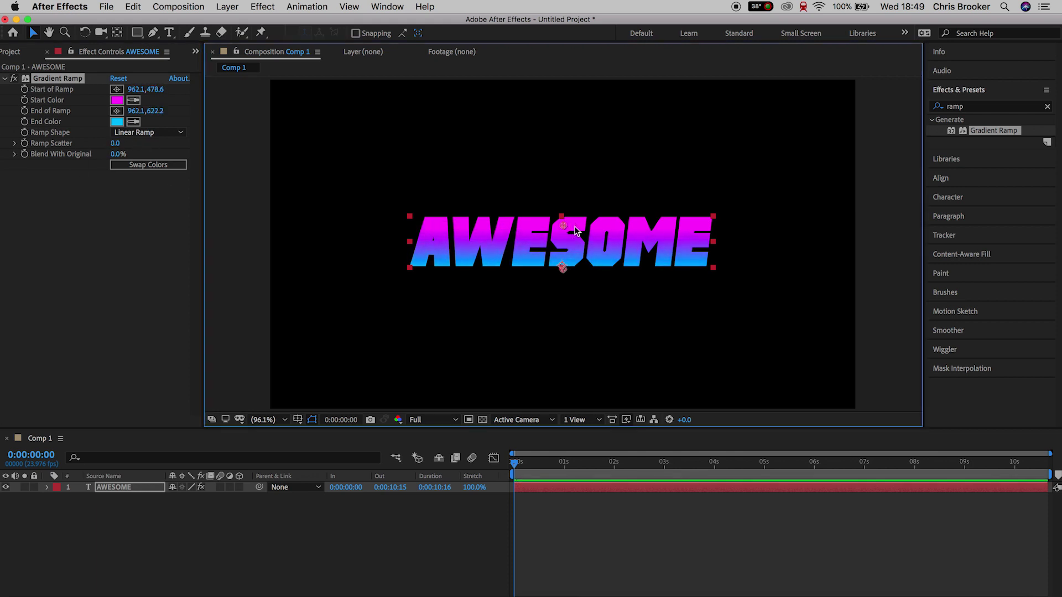
# - Find the Drop Shadow effect by searching for "drop" and apply it to the AWESOME text
pyautogui.click(1002, 107)
pyautogui.write('drop')
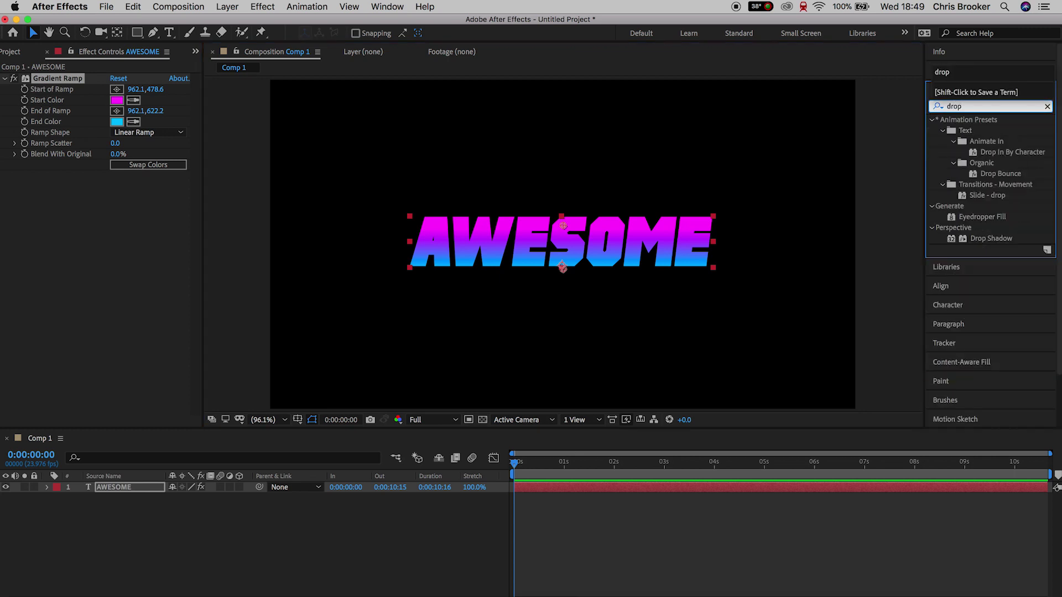
pyautogui.click(990, 239)
pyautogui.moveTo(989, 239); pyautogui.dragTo(616, 247)
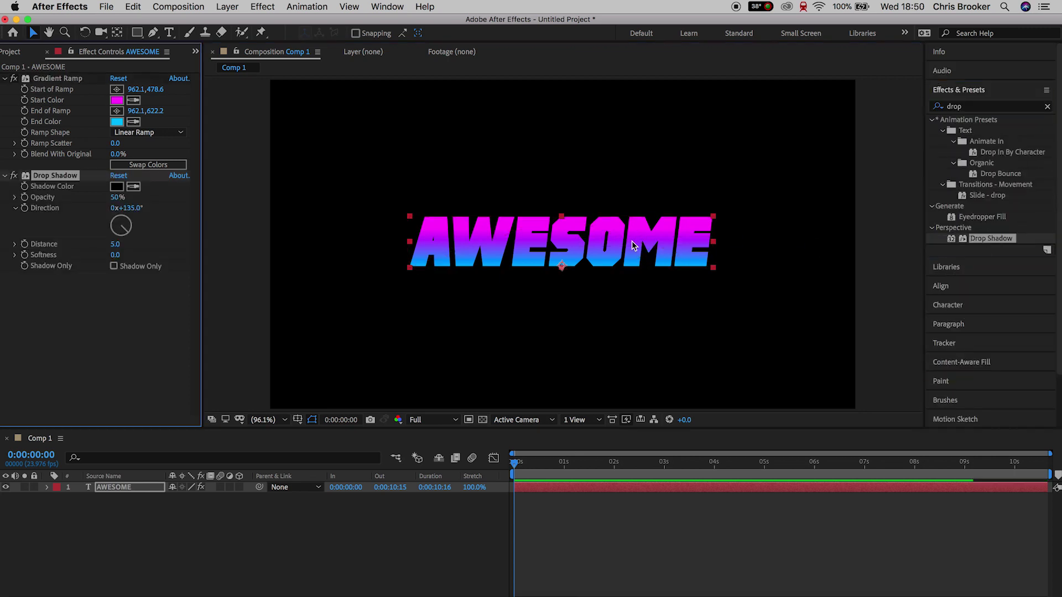
# - Set the Drop Shadow's color to white (FFFFFF)
pyautogui.click(117, 187)
pyautogui.moveTo(173, 230); pyautogui.dragTo(11, 136)
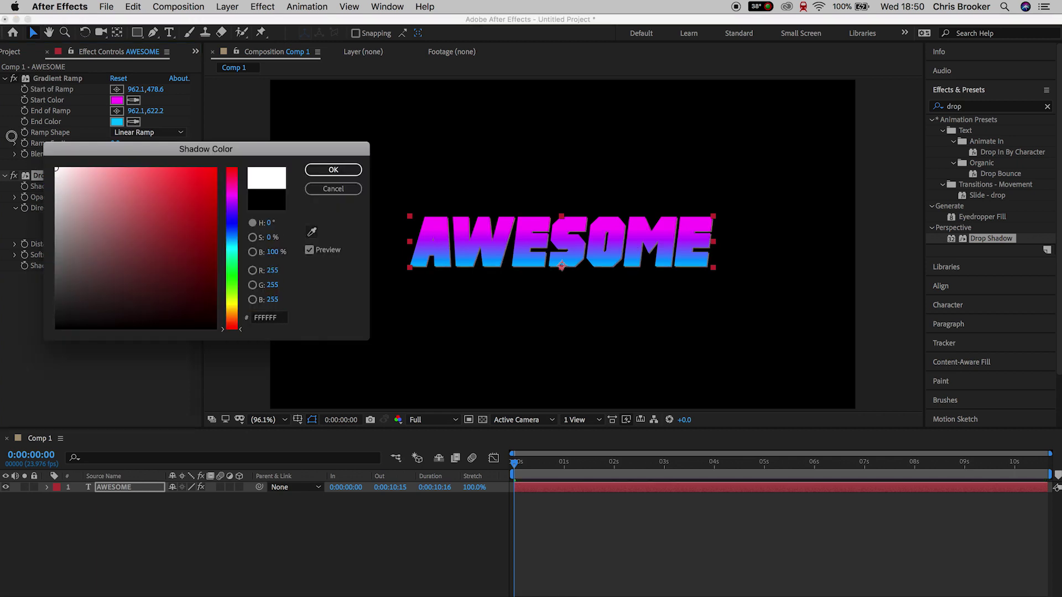
pyautogui.click(333, 169)
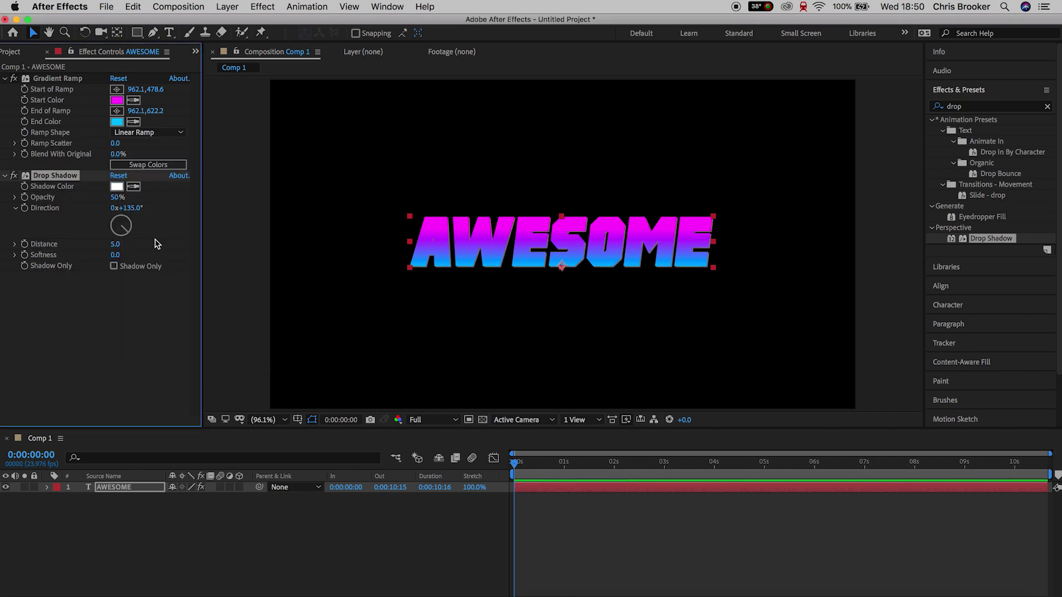
# - Set the Drop Shadow's opacity to 100% and its distance to 8.0
pyautogui.moveTo(153, 199); pyautogui.dragTo(307, 199)
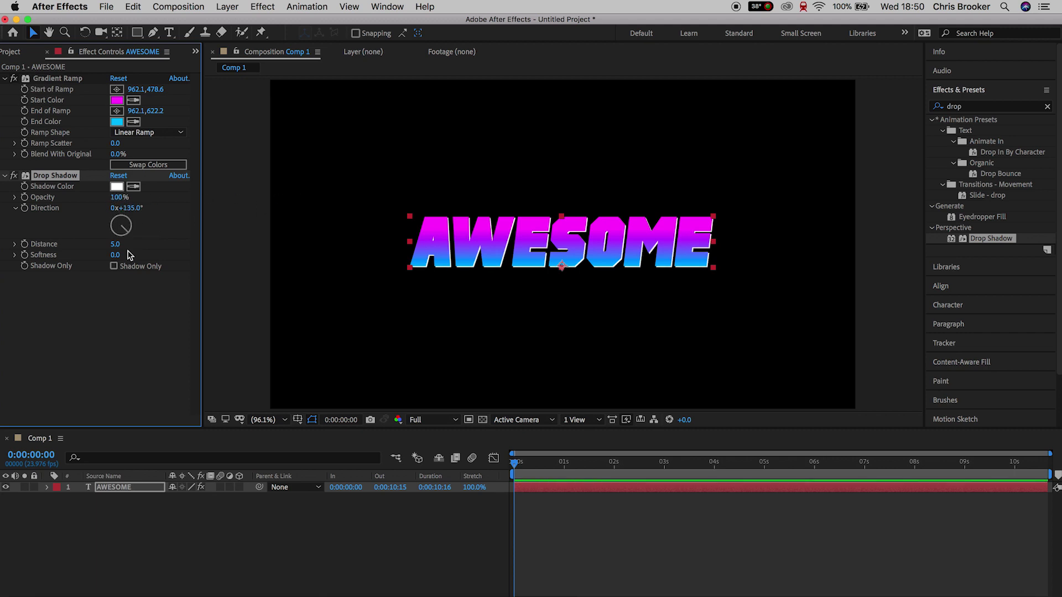
pyautogui.moveTo(117, 243)
pyautogui.mouseDown()
pyautogui.moveTo(142, 244)
pyautogui.moveTo(115, 244)
pyautogui.mouseUp()
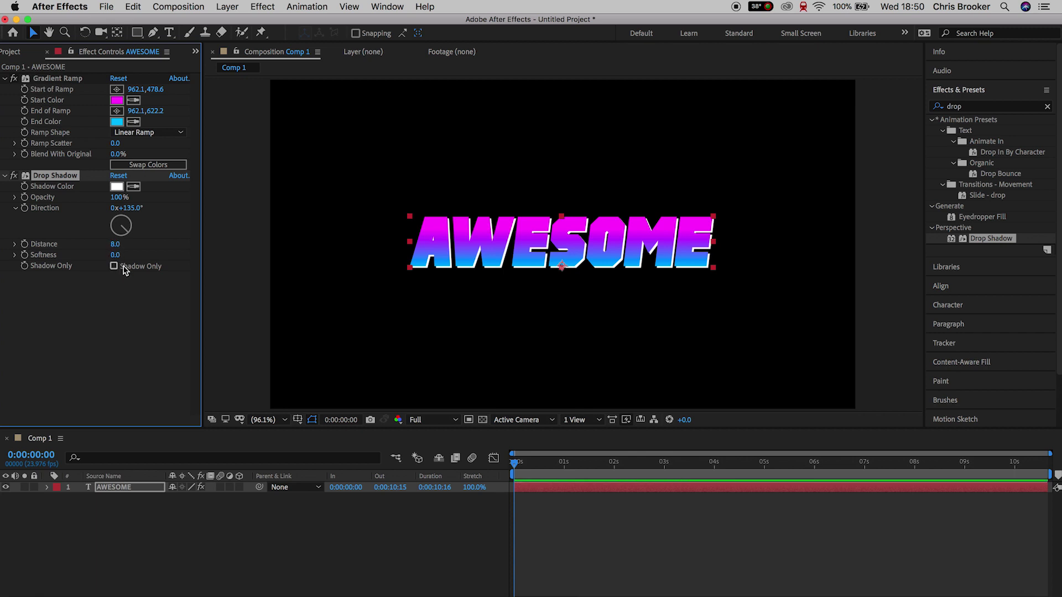
pyautogui.moveTo(159, 254); pyautogui.dragTo(25, 321)
pyautogui.click(88, 335)
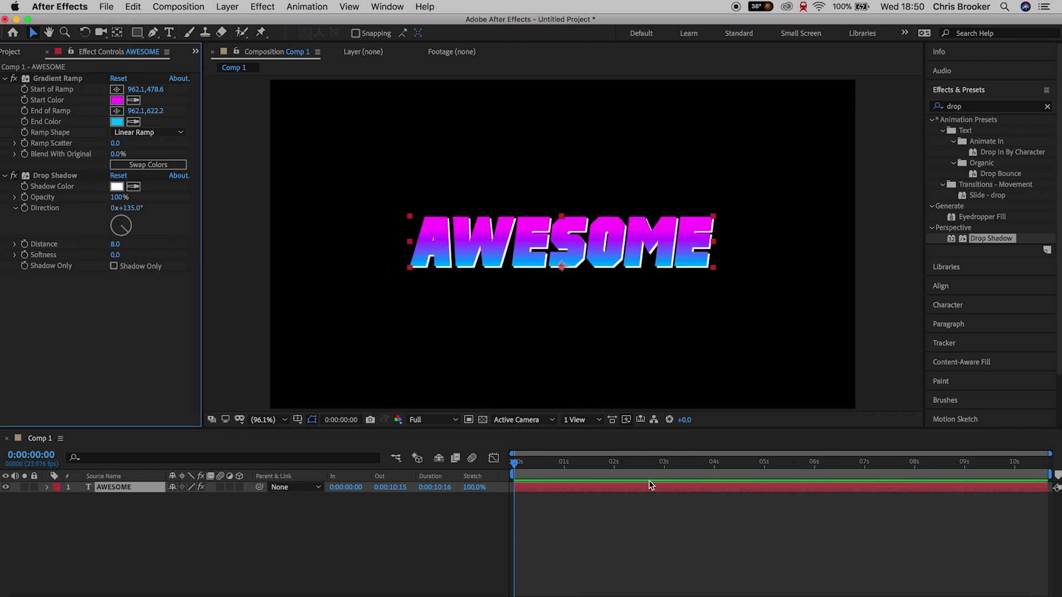
# - Create a 1920 x 1080 px black solid (000000) and place it beneath the AWESOME text layer
pyautogui.click(702, 509)
pyautogui.click(322, 384)
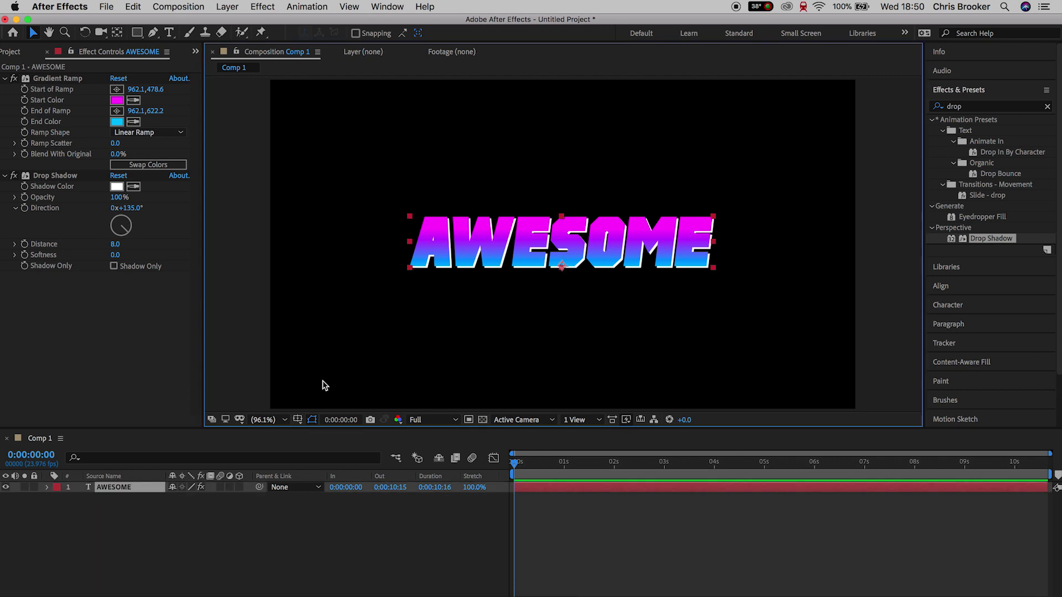
pyautogui.click(443, 520)
pyautogui.click(231, 8)
pyautogui.moveTo(310, 21)
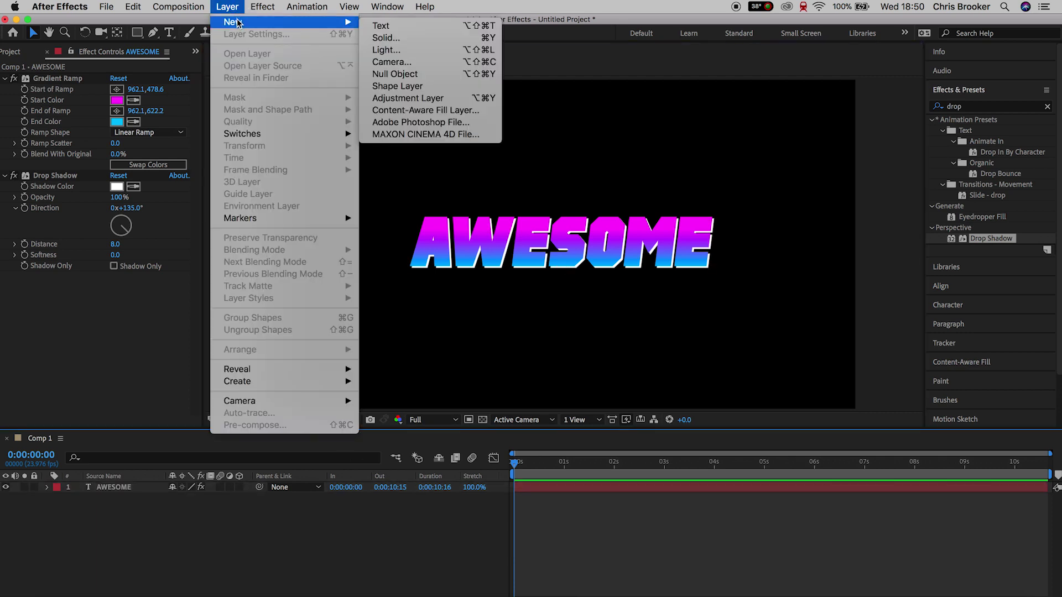
pyautogui.click(449, 62)
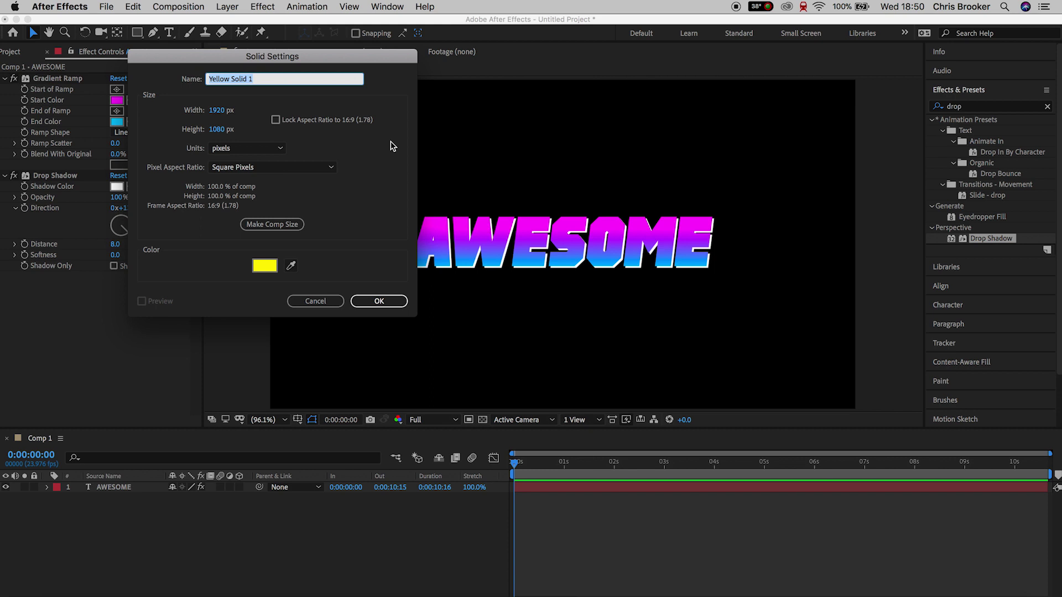
pyautogui.click(264, 267)
pyautogui.moveTo(171, 304); pyautogui.dragTo(42, 334)
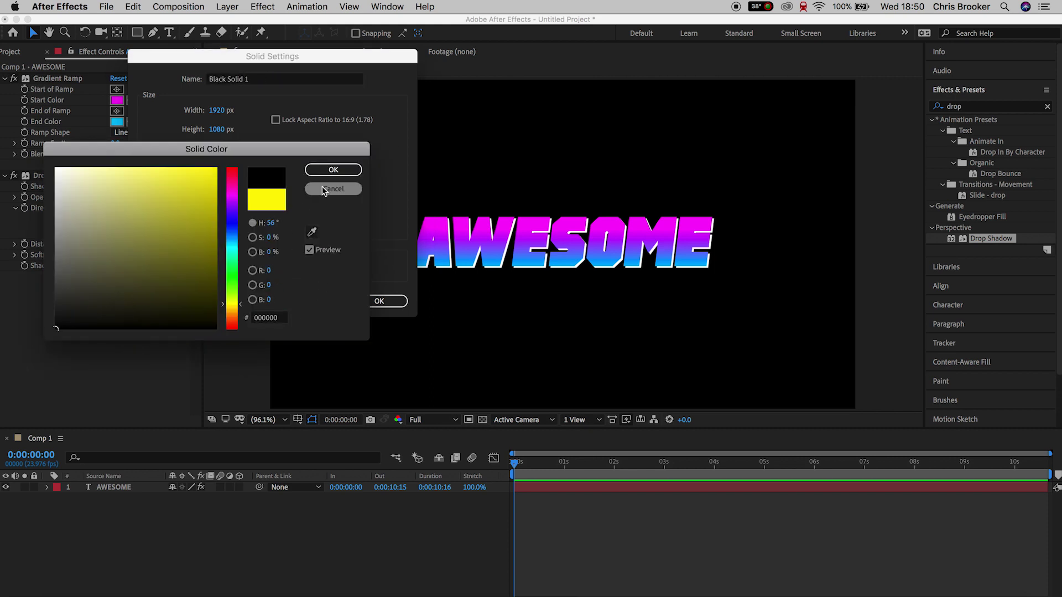
pyautogui.click(347, 168)
pyautogui.click(379, 300)
pyautogui.moveTo(136, 492); pyautogui.dragTo(134, 511)
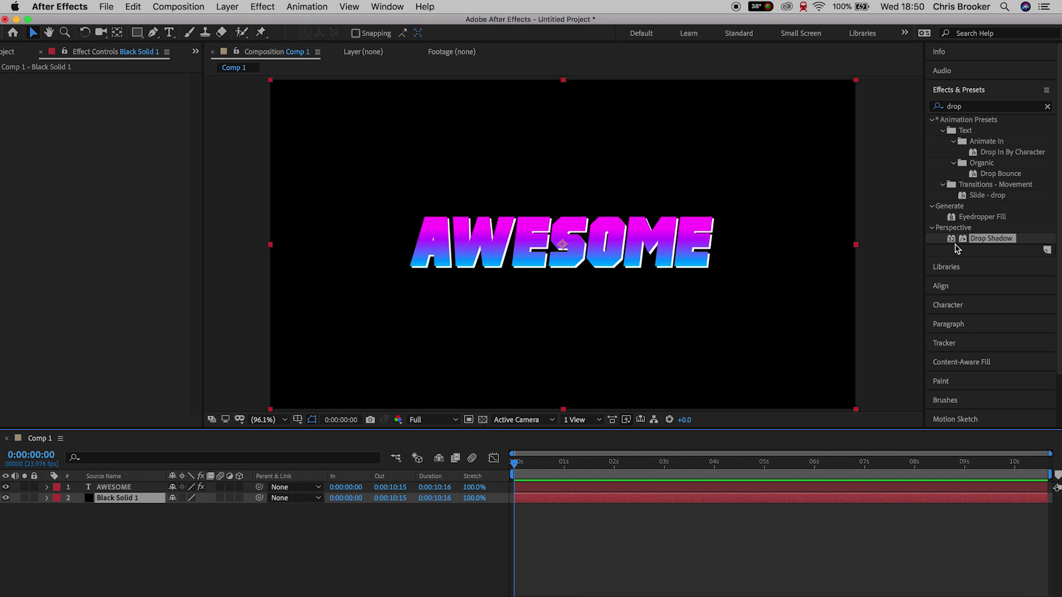
# - Find the Gradient Ramp effect by searching for "ramp" and apply it to the black solid
pyautogui.click(994, 106)
pyautogui.write('ramp')
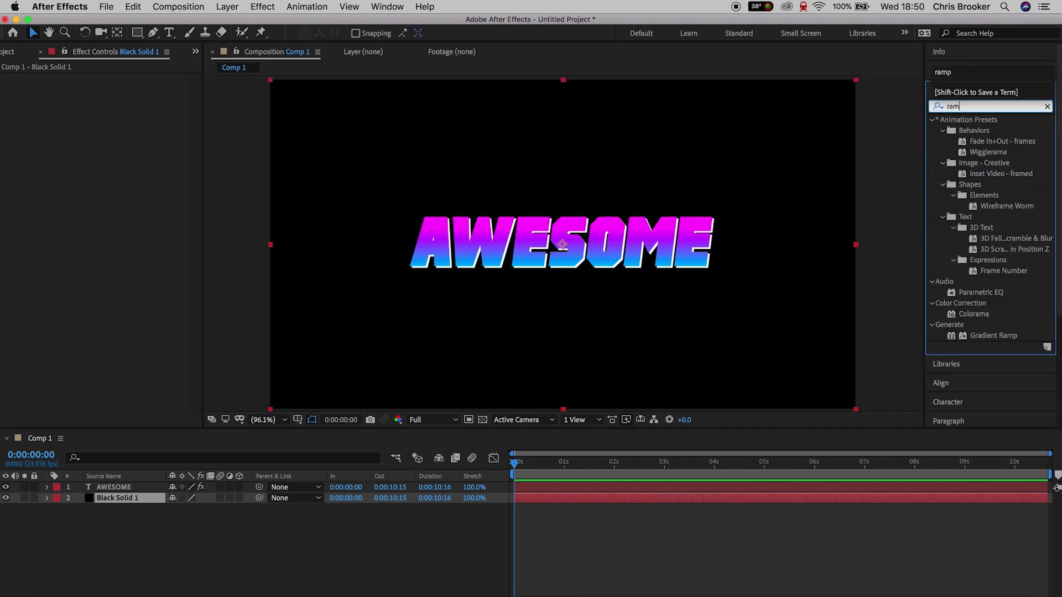
pyautogui.click(987, 131)
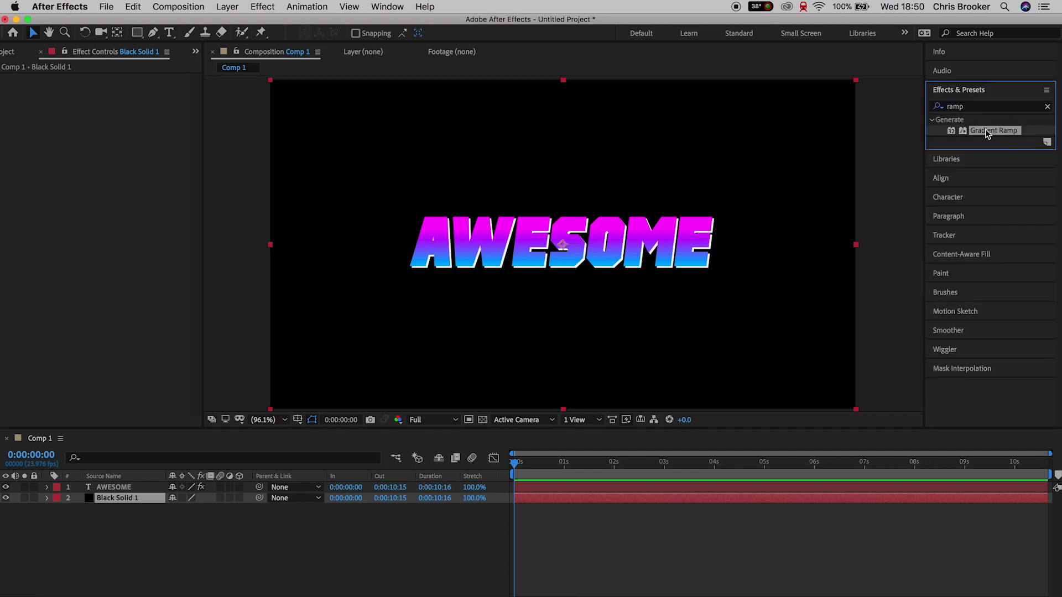
pyautogui.moveTo(989, 143); pyautogui.dragTo(549, 497)
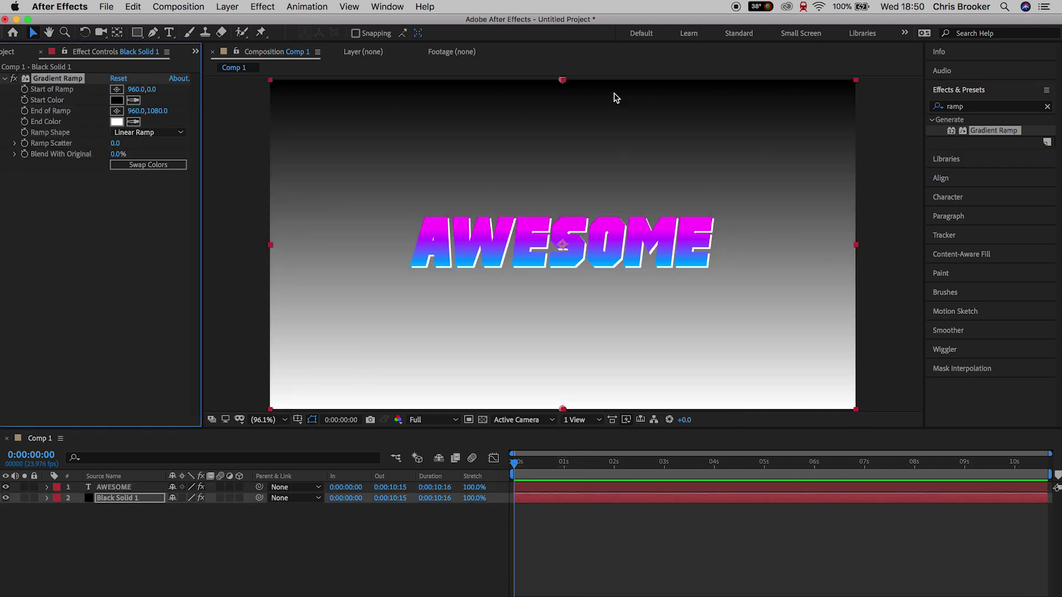
# - Make the solid's gradient a Radial Ramp, starting near the centre at about 956, 549 and ending at about 126, 964
pyautogui.moveTo(559, 87); pyautogui.dragTo(563, 131)
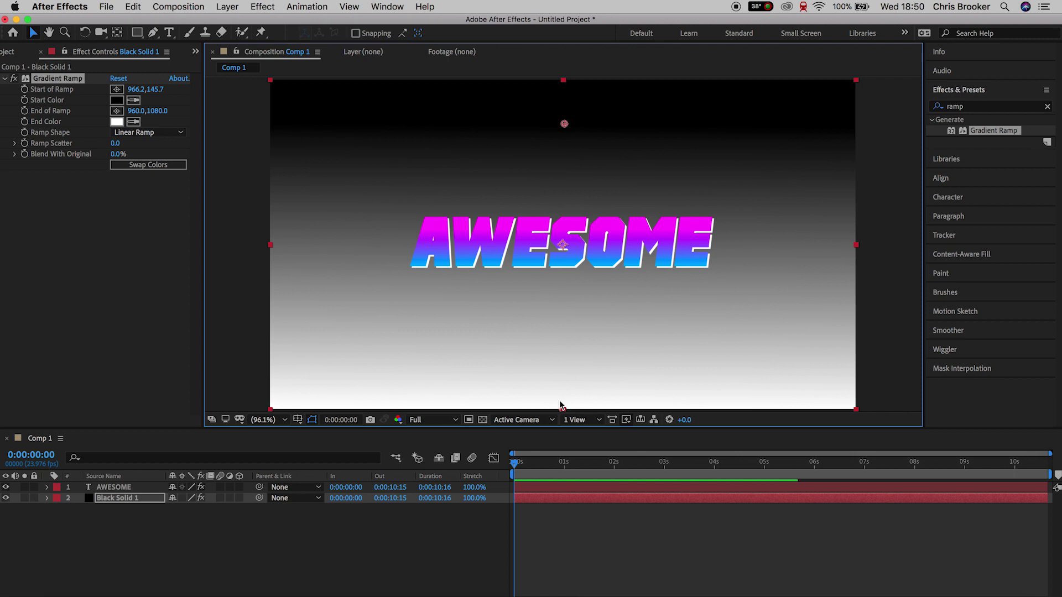
pyautogui.moveTo(562, 410); pyautogui.dragTo(563, 360)
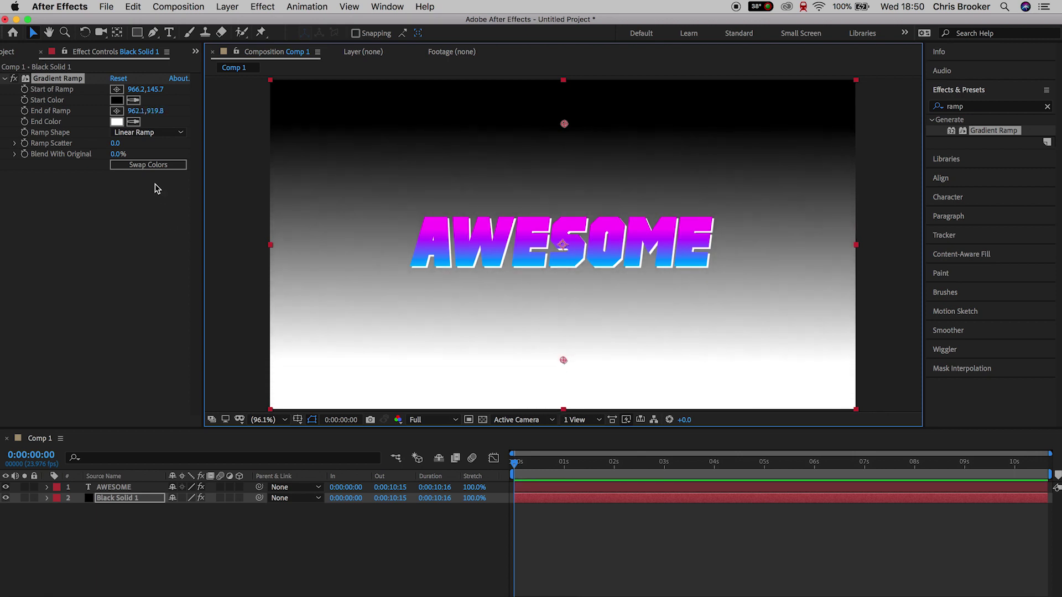
pyautogui.click(143, 133)
pyautogui.click(142, 156)
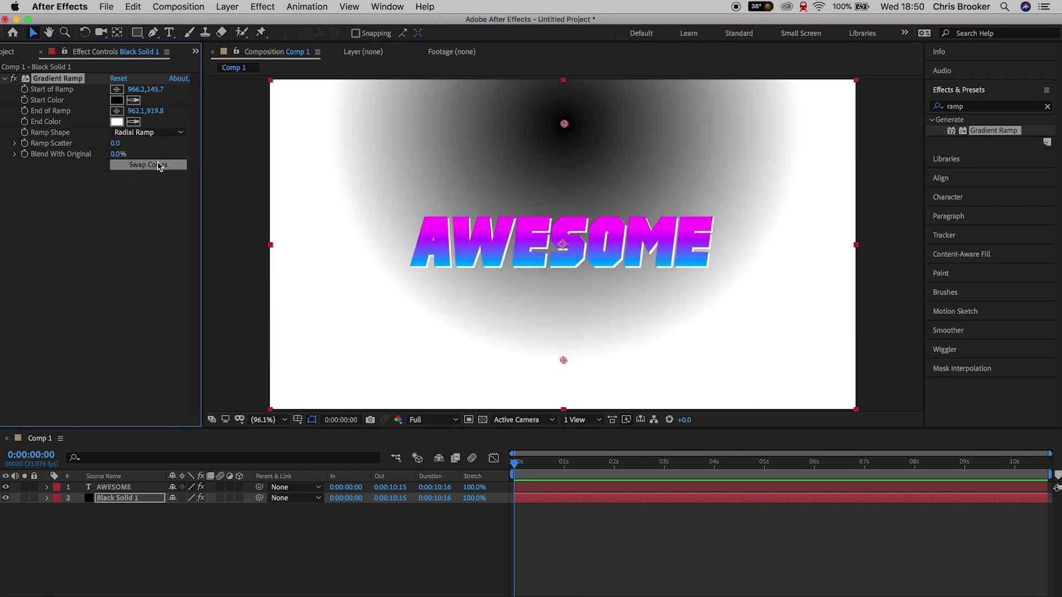
pyautogui.moveTo(564, 127); pyautogui.dragTo(564, 251)
pyautogui.moveTo(564, 362); pyautogui.dragTo(308, 374)
# - Set the radial ramp's start color to dark grey (121212) and its end color to black (000000)
pyautogui.click(117, 100)
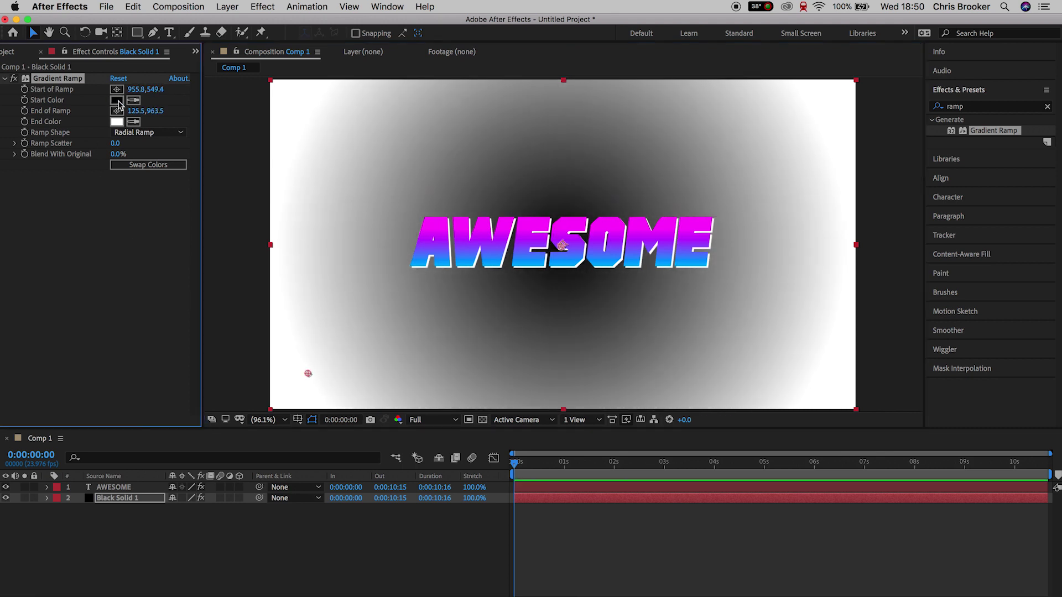
pyautogui.moveTo(54, 320); pyautogui.dragTo(52, 317)
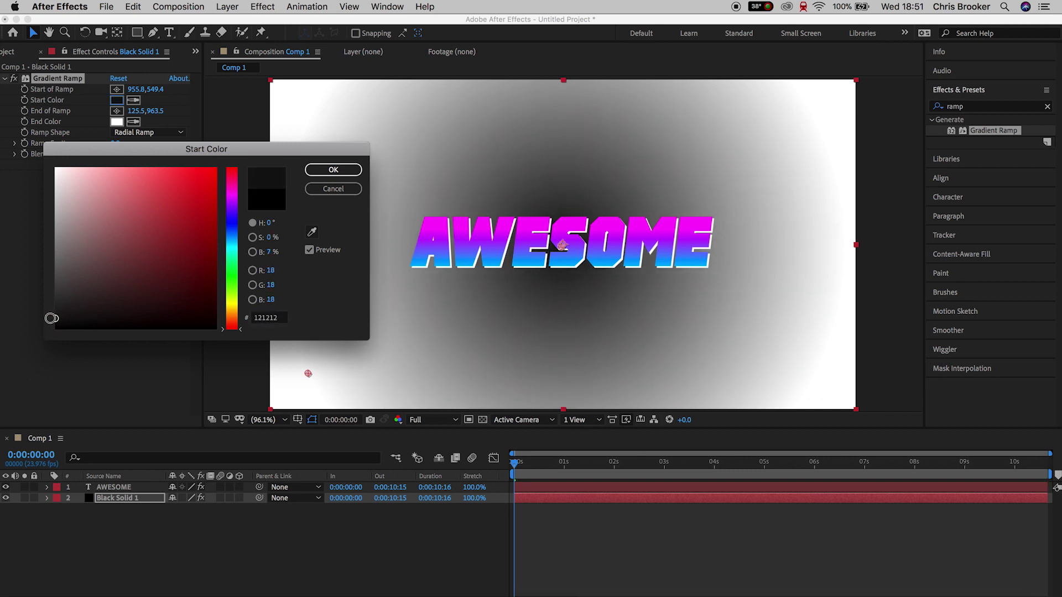
pyautogui.click(327, 171)
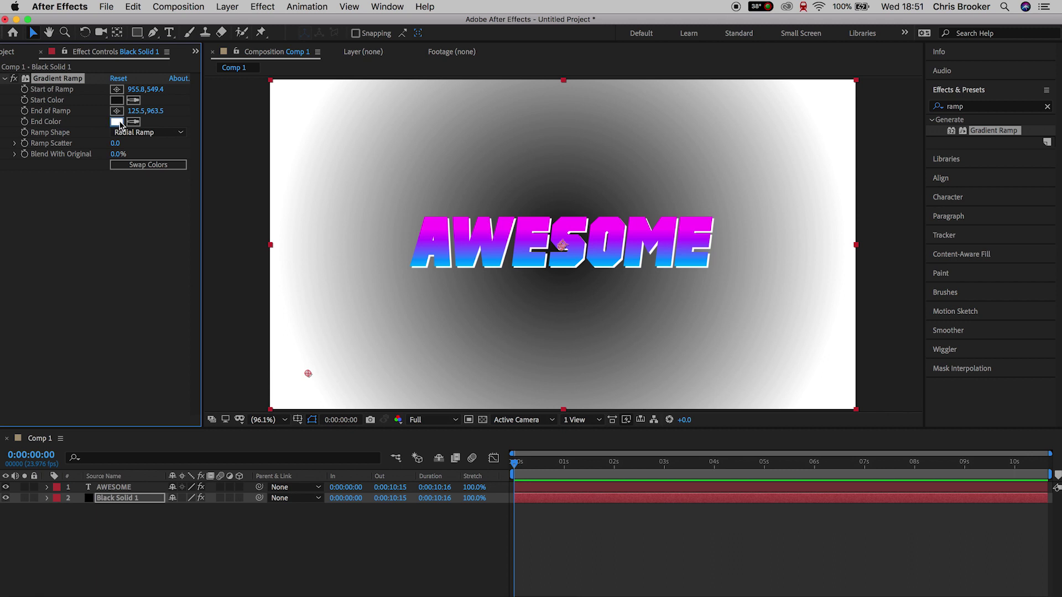
pyautogui.click(118, 123)
pyautogui.moveTo(155, 297); pyautogui.dragTo(37, 340)
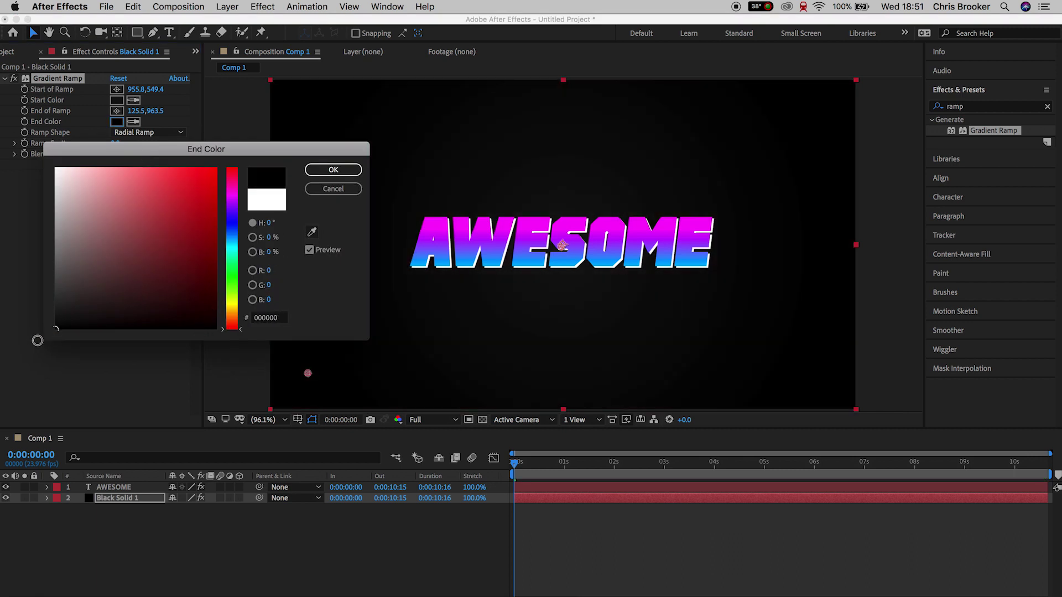
pyautogui.click(331, 171)
# - Move the end of the background ramp out to about 28, 1045 and lighten its start color to 191919
pyautogui.moveTo(308, 373); pyautogui.dragTo(278, 398)
pyautogui.click(116, 101)
pyautogui.moveTo(61, 308)
pyautogui.mouseDown()
pyautogui.moveTo(43, 298)
pyautogui.moveTo(44, 312)
pyautogui.mouseUp()
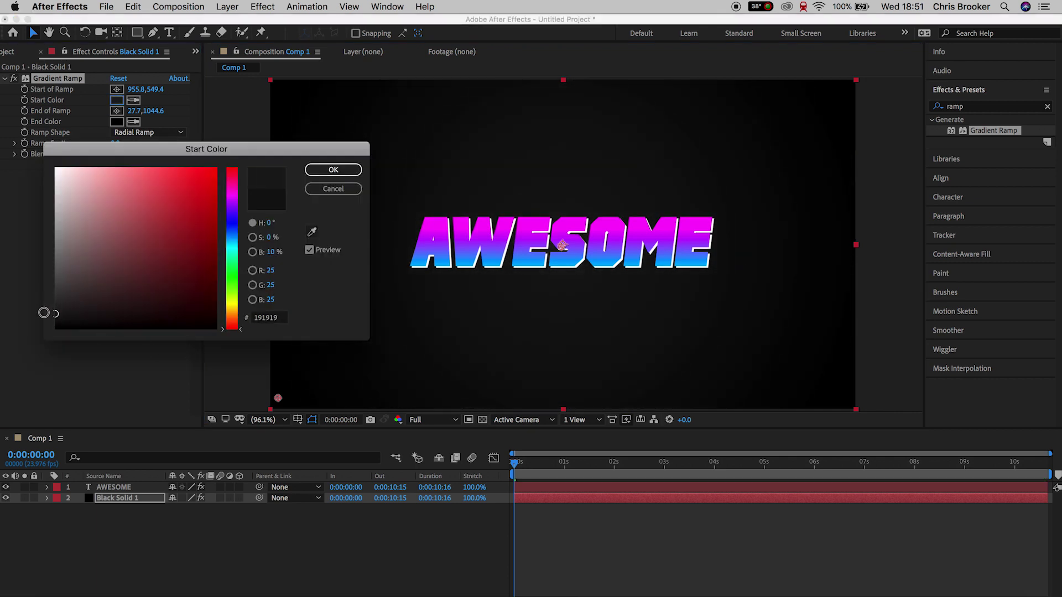
pyautogui.click(333, 169)
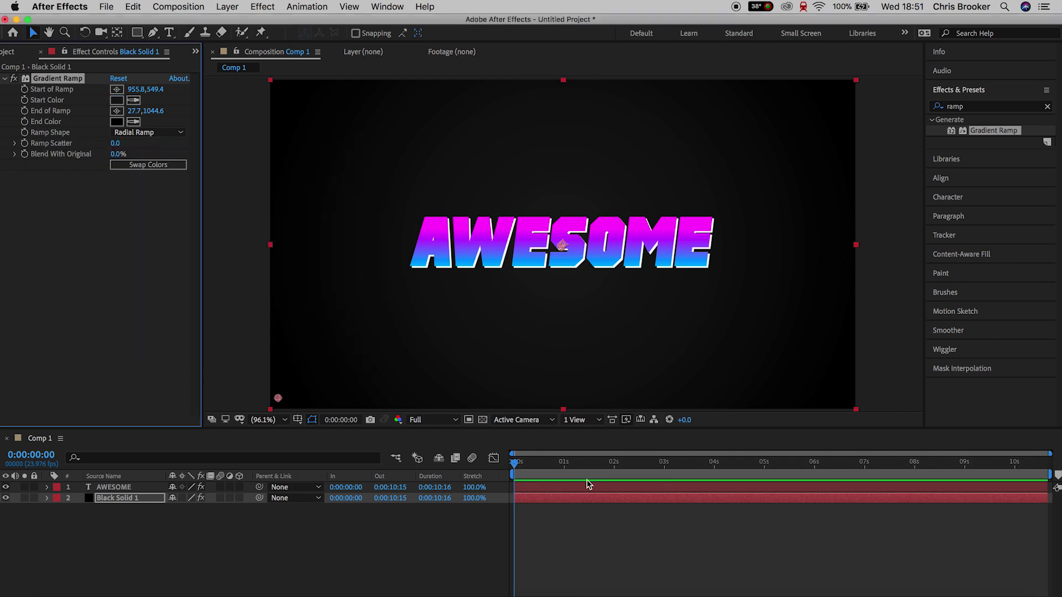
pyautogui.click(623, 541)
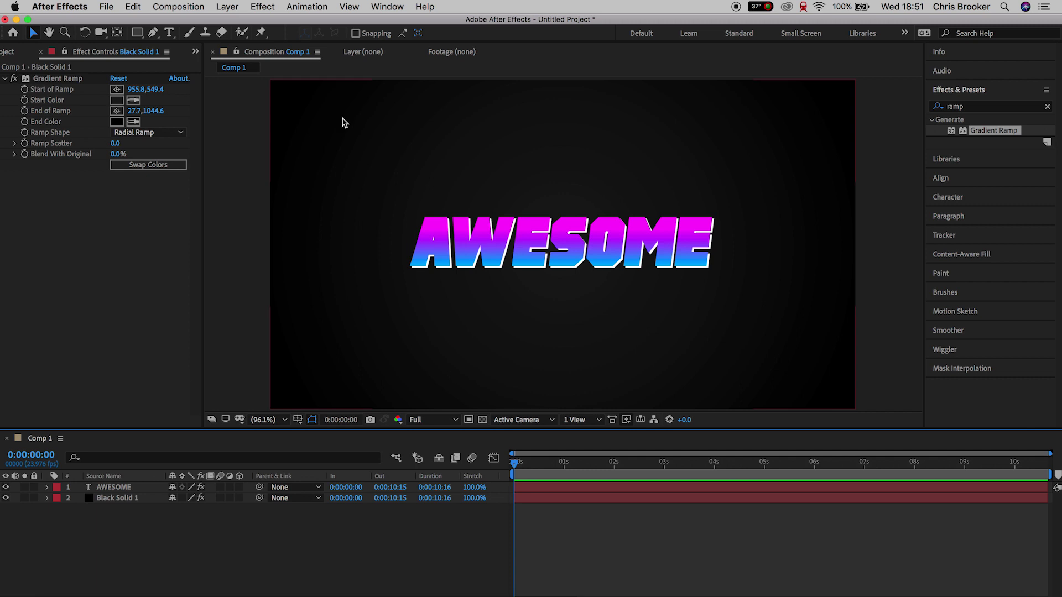
# - Create a black solid named GRID and place it between the AWESOME text and the background solid
pyautogui.click(236, 7)
pyautogui.moveTo(243, 23)
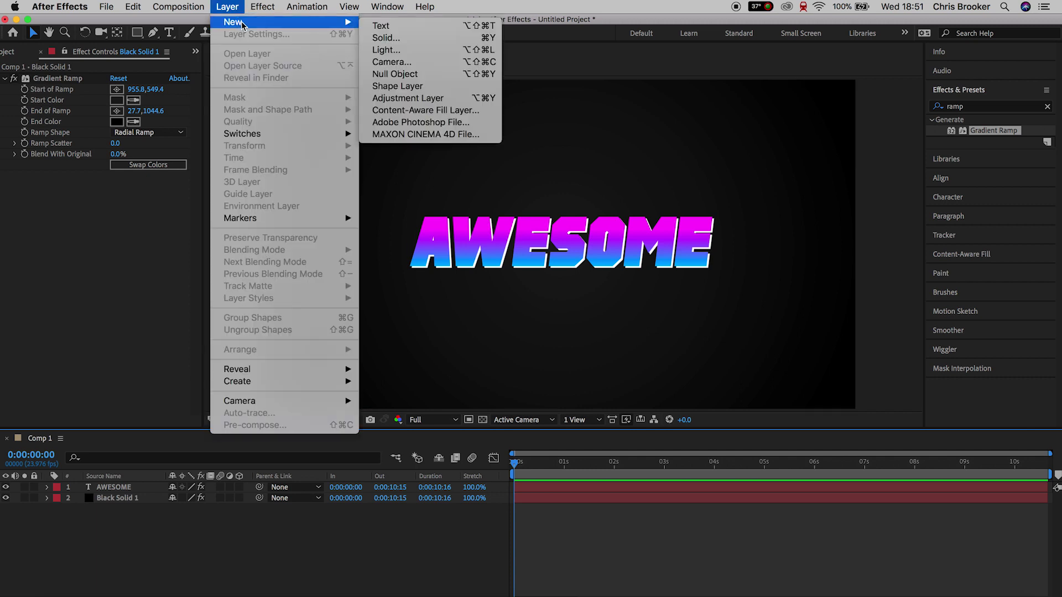
pyautogui.click(410, 38)
pyautogui.write('GR')
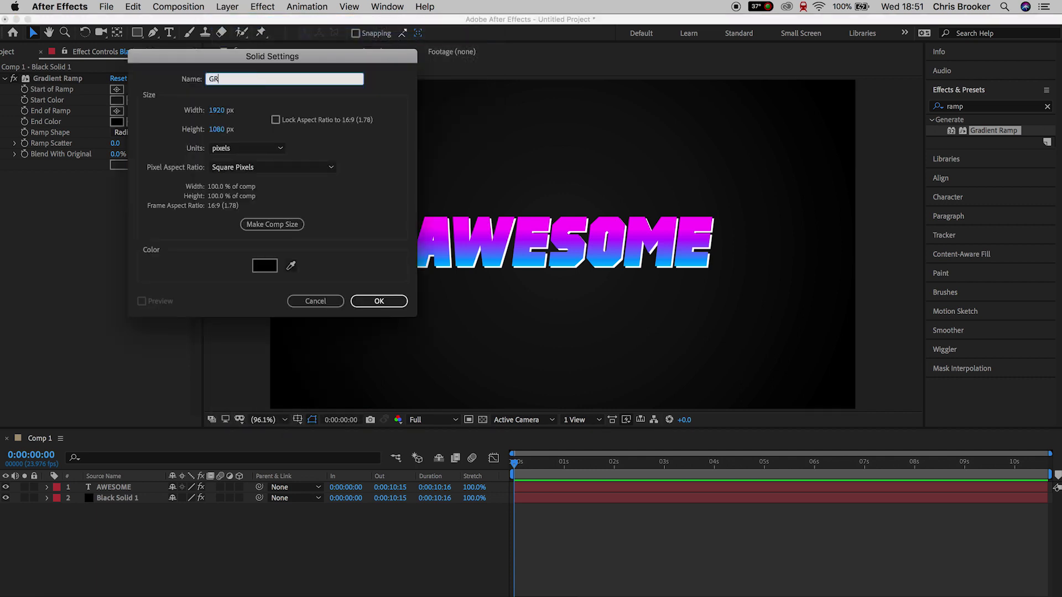
pyautogui.write('ID')
pyautogui.press('Return')
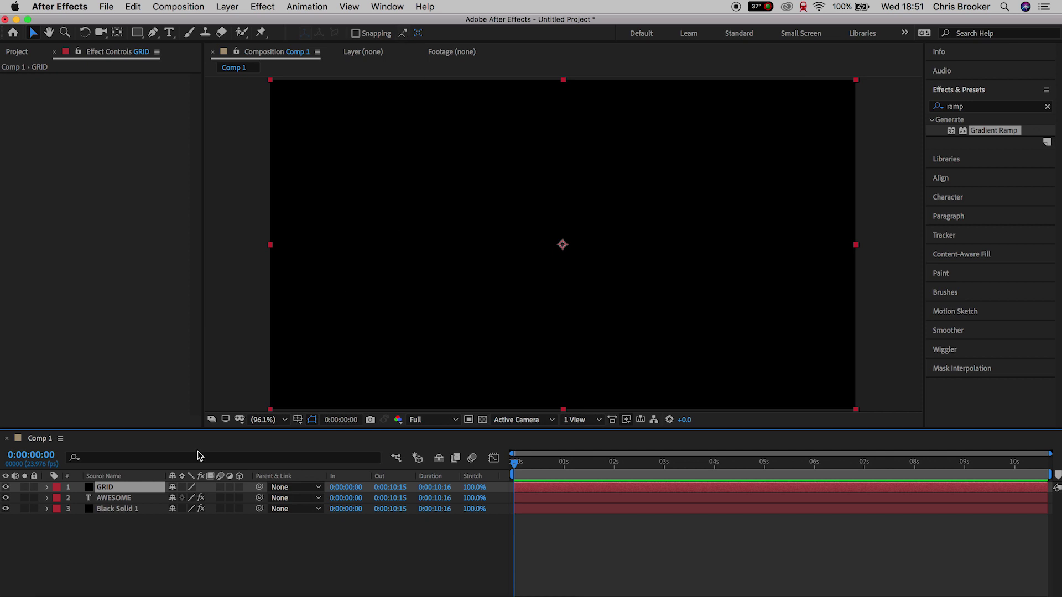
pyautogui.moveTo(133, 487); pyautogui.dragTo(135, 509)
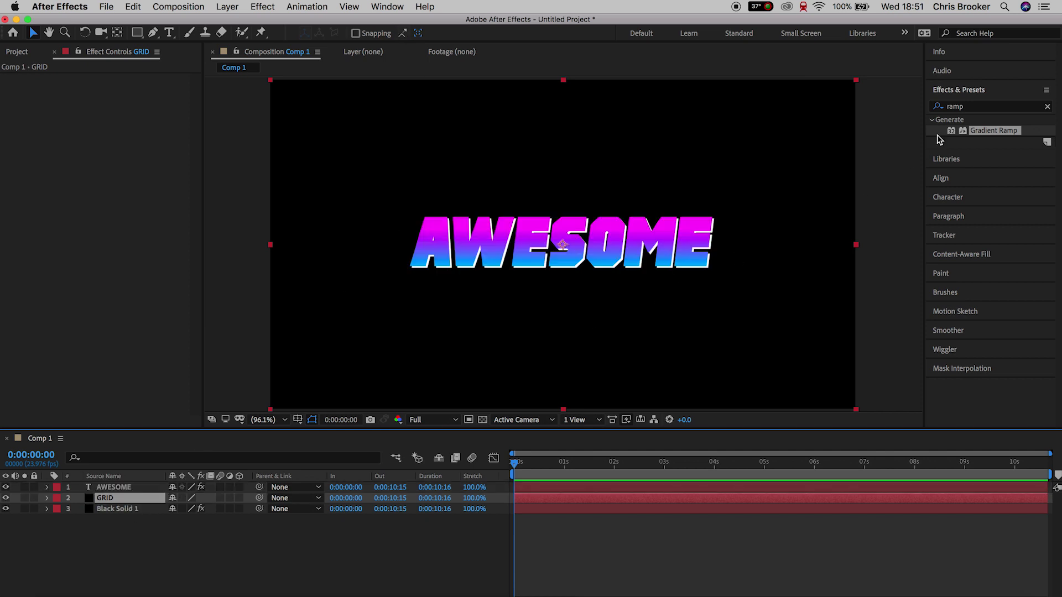
# - Find the Grid effect by searching for "grid" and apply it to the GRID layer
pyautogui.click(970, 107)
pyautogui.write('grid')
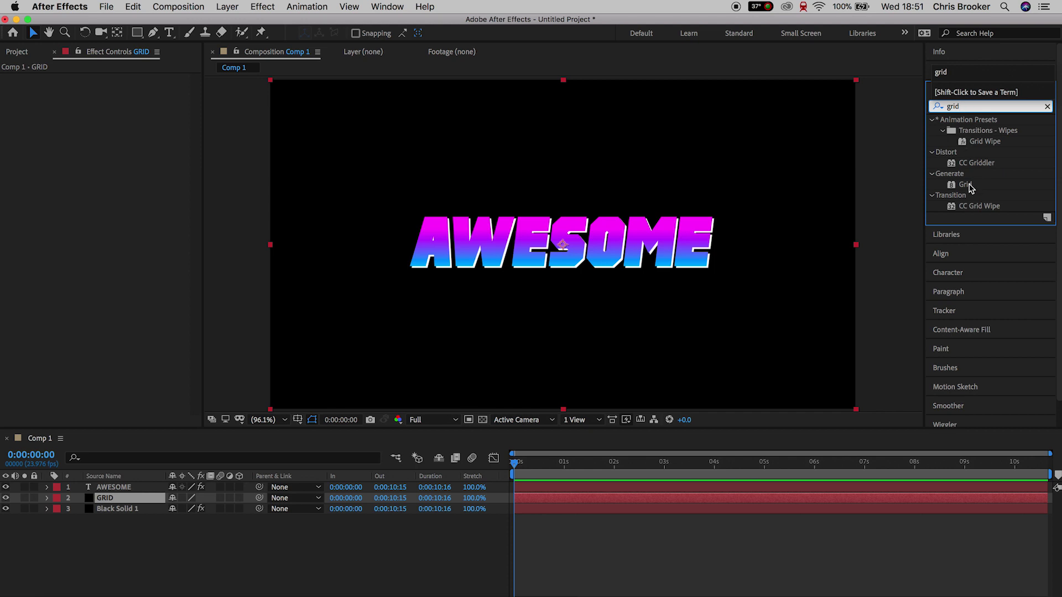
pyautogui.click(959, 186)
pyautogui.moveTo(969, 185); pyautogui.dragTo(148, 503)
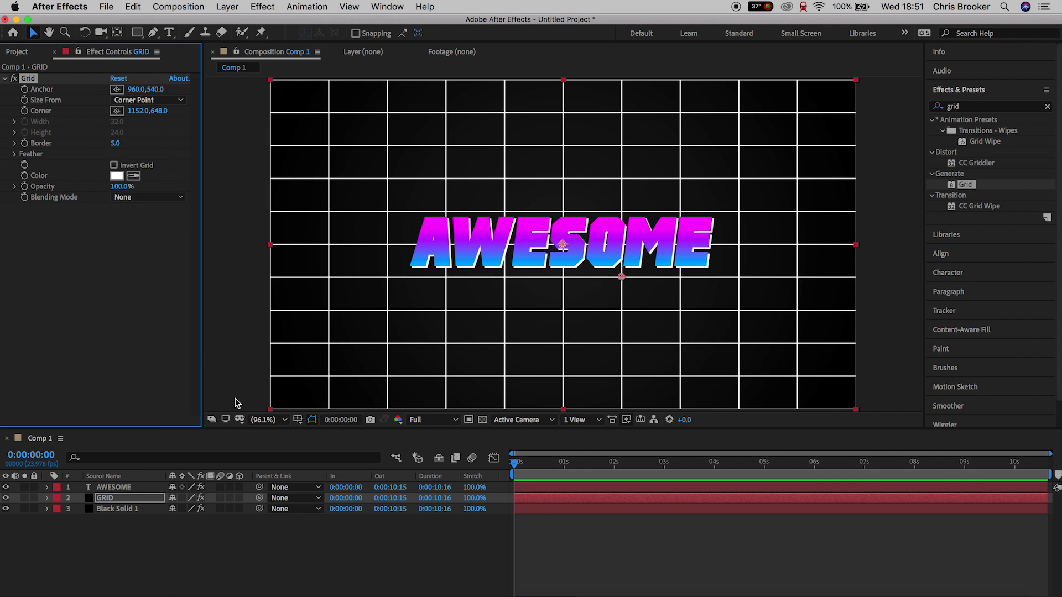
# - Find the Basic 3D effect by searching for "basic", apply it to the GRID layer and tilt it to about -66°
pyautogui.click(977, 107)
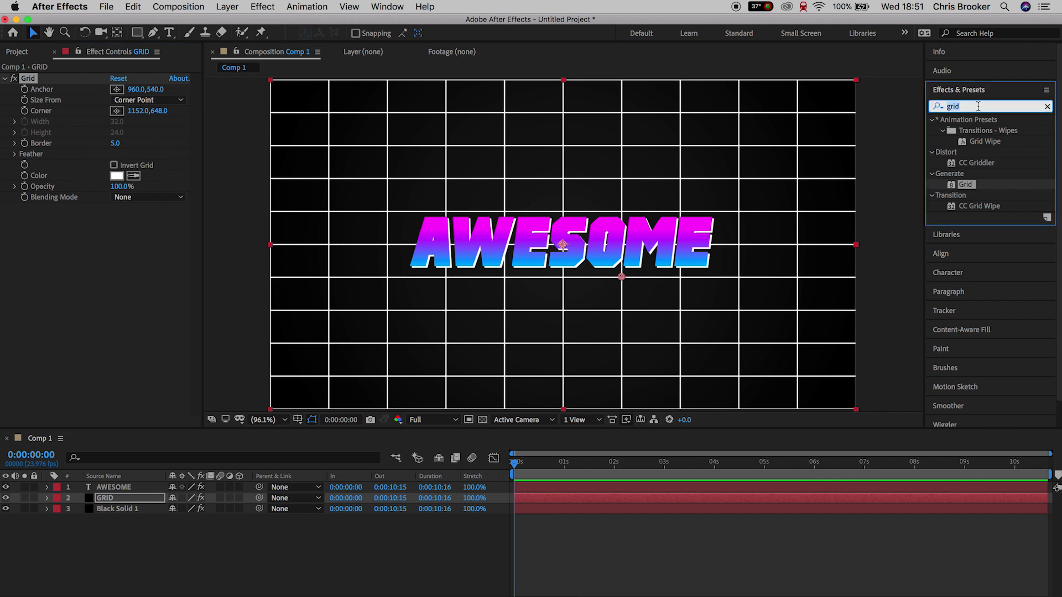
pyautogui.write('basic')
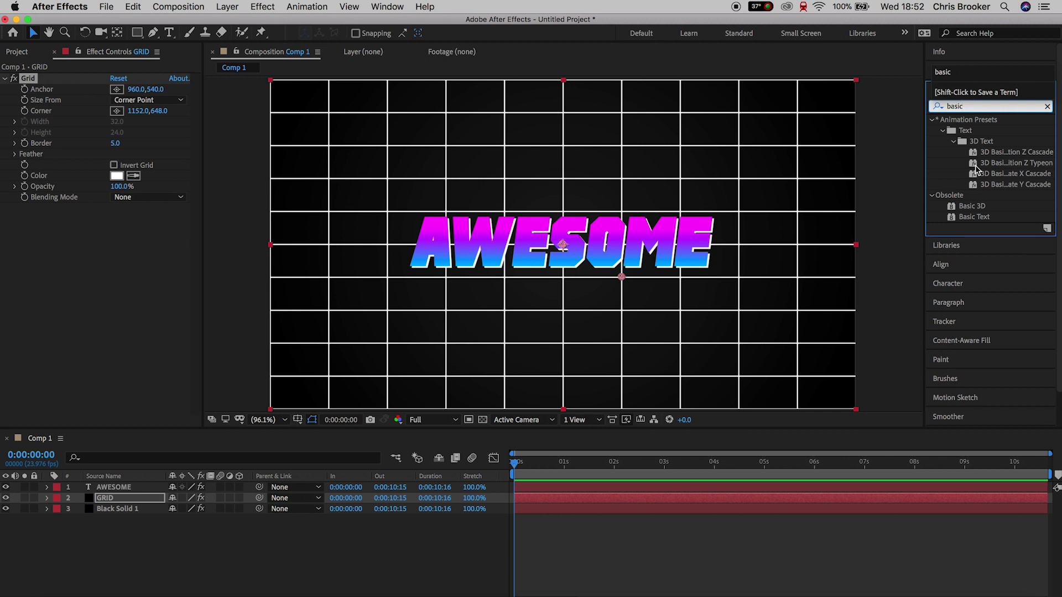
pyautogui.moveTo(977, 210); pyautogui.dragTo(137, 503)
pyautogui.moveTo(128, 224); pyautogui.dragTo(92, 260)
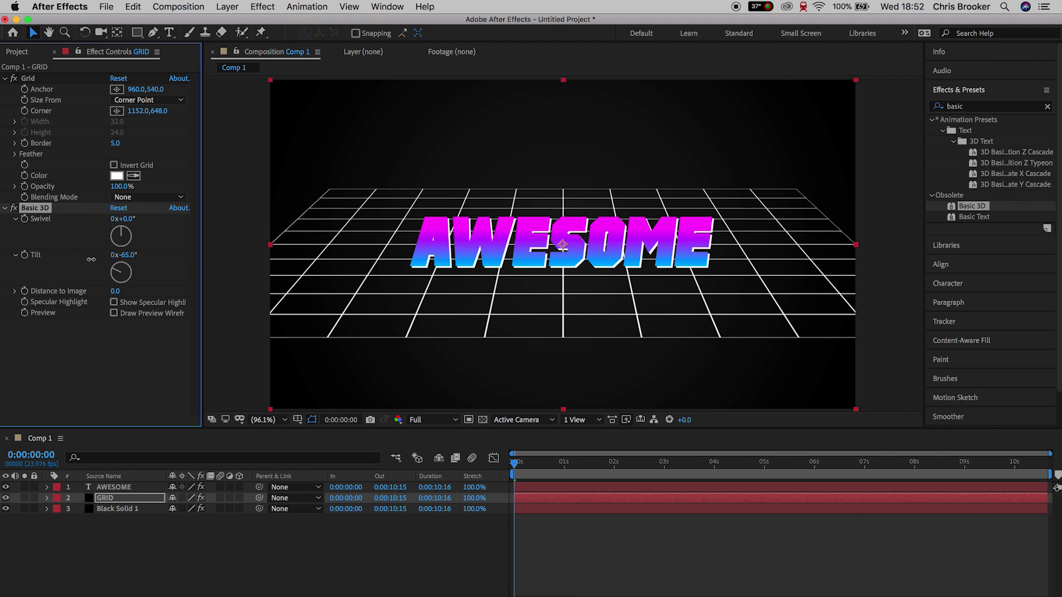
# - Move the tilted grid down below the title and set its line color to purple (9F00FF)
pyautogui.moveTo(368, 275); pyautogui.dragTo(367, 365)
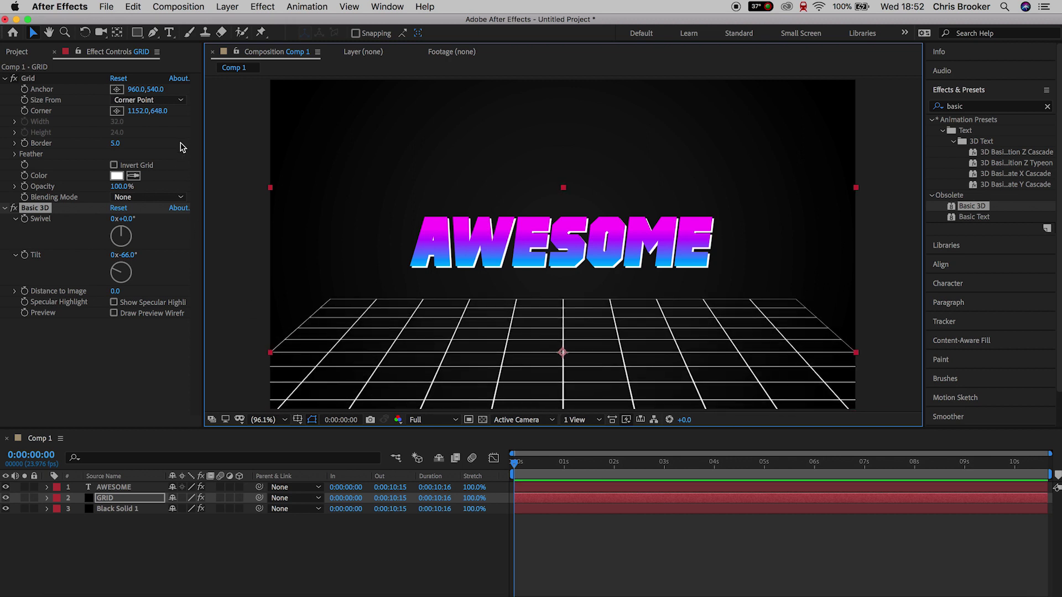
pyautogui.click(157, 515)
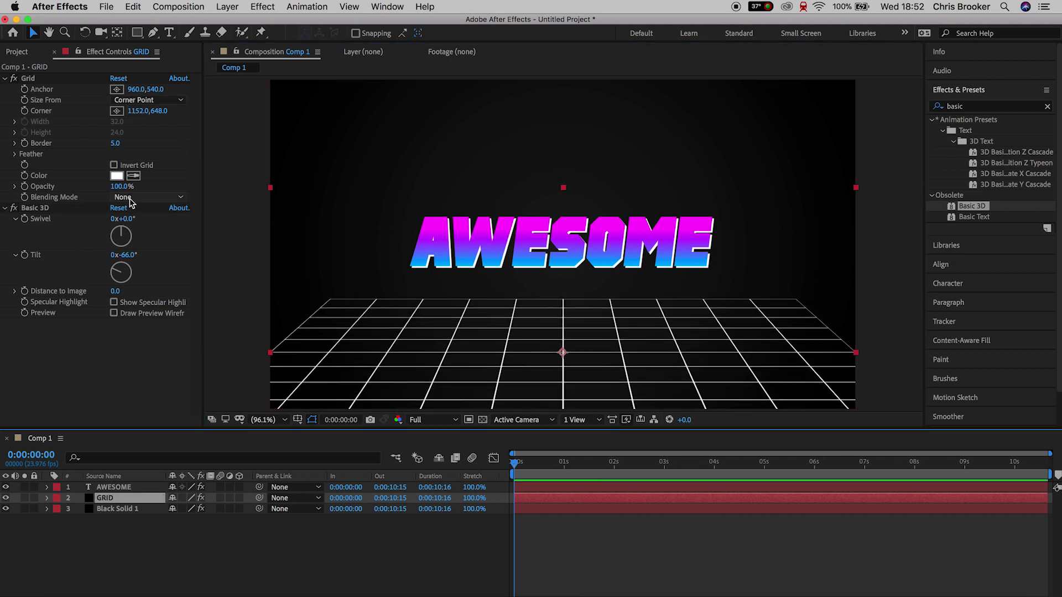
pyautogui.click(117, 176)
pyautogui.moveTo(226, 233)
pyautogui.mouseDown()
pyautogui.moveTo(235, 197)
pyautogui.moveTo(173, 178)
pyautogui.moveTo(252, 155)
pyautogui.mouseUp()
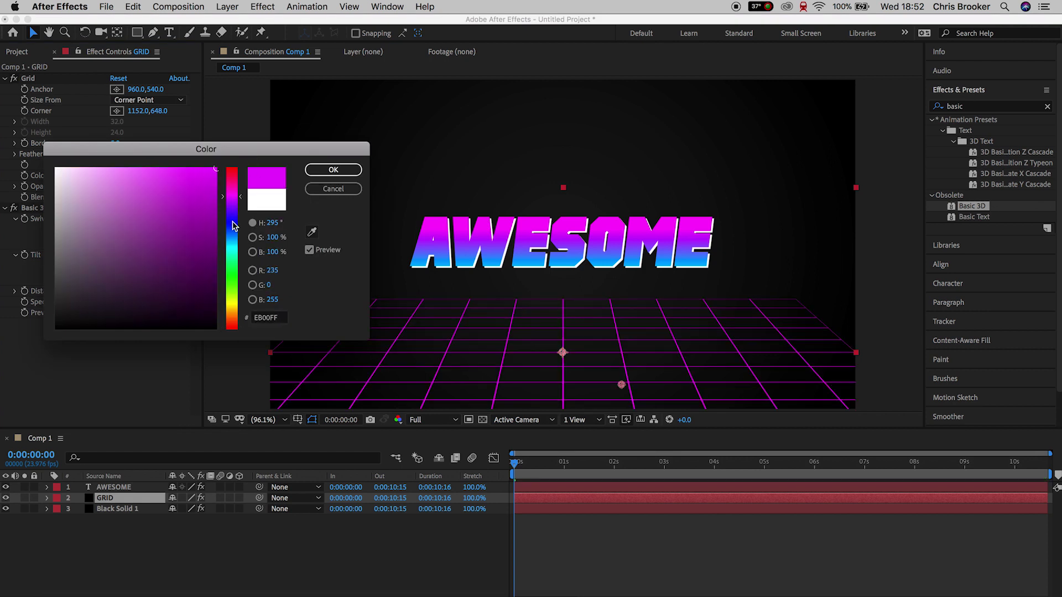
pyautogui.moveTo(236, 202)
pyautogui.mouseDown()
pyautogui.moveTo(238, 220)
pyautogui.moveTo(240, 210)
pyautogui.mouseUp()
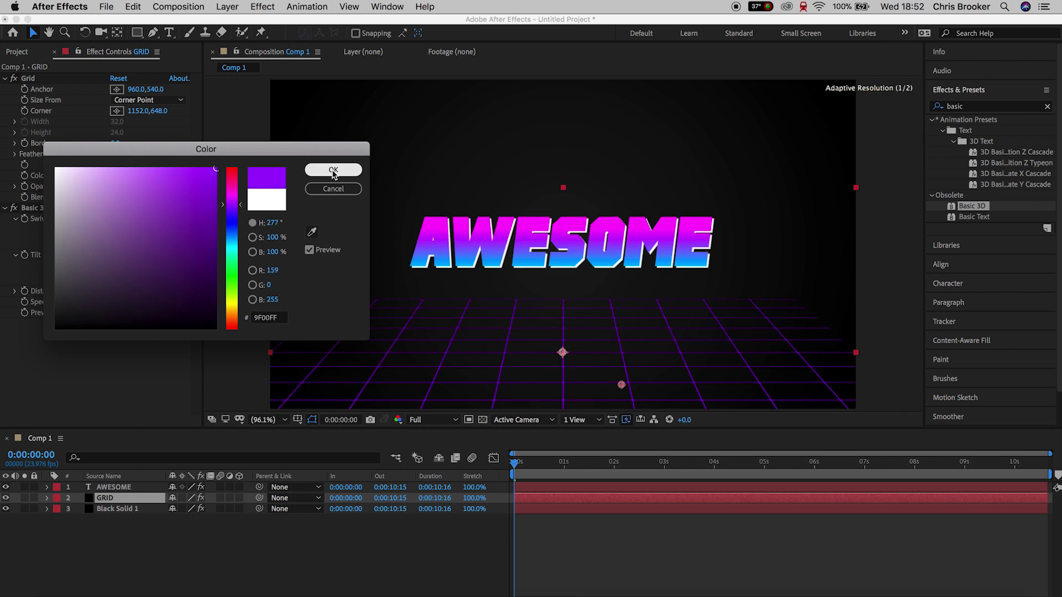
pyautogui.click(334, 170)
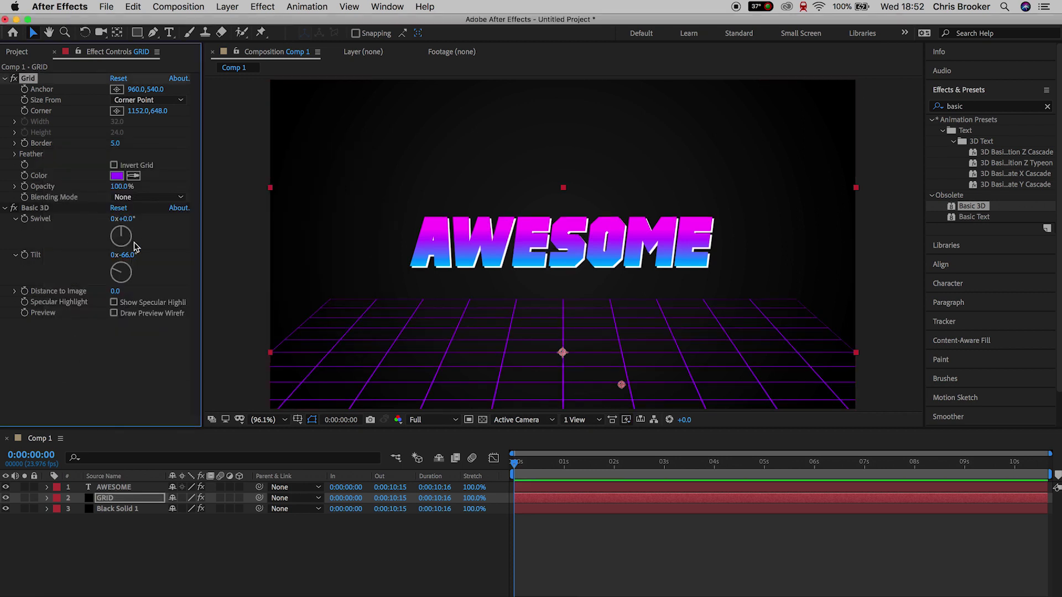
# - Tilt the grid to -70°, and raise and widen the layer so the floor spans the full frame width below the title
pyautogui.moveTo(113, 273); pyautogui.dragTo(114, 275)
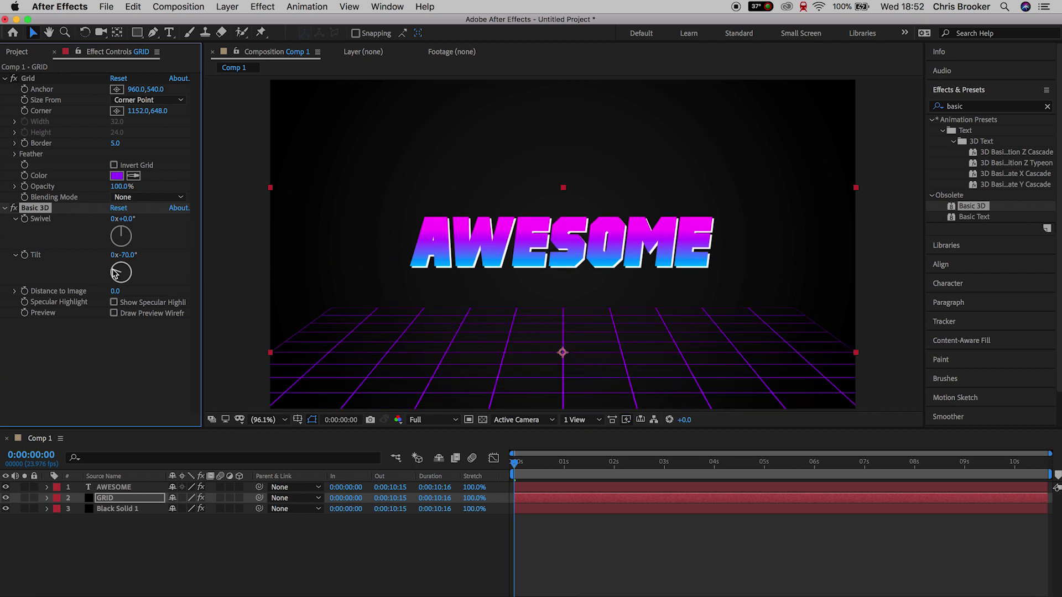
pyautogui.moveTo(472, 329); pyautogui.dragTo(469, 313)
pyautogui.moveTo(270, 340); pyautogui.dragTo(187, 340)
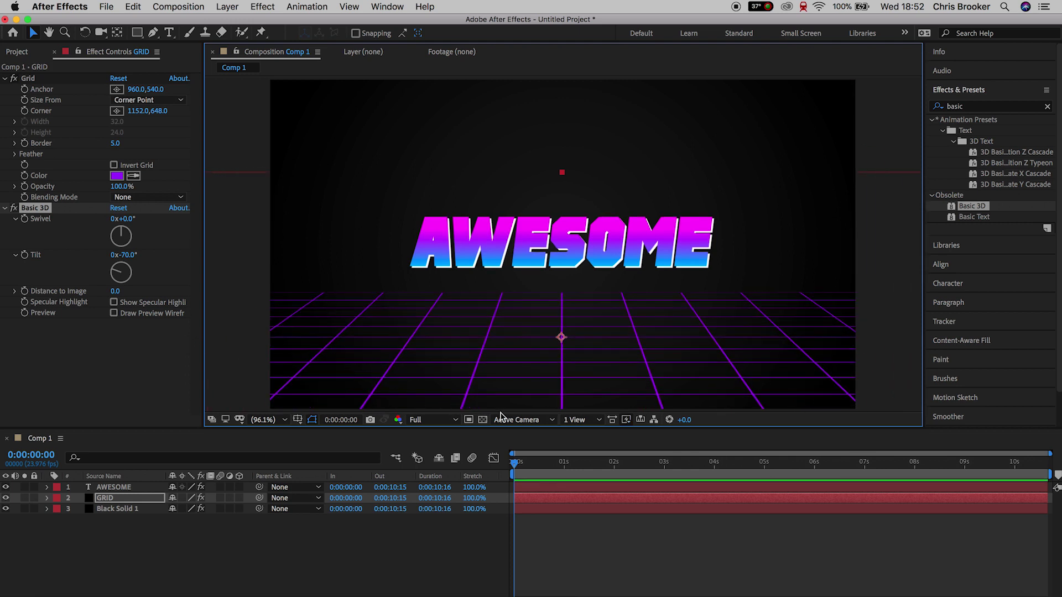
pyautogui.click(694, 562)
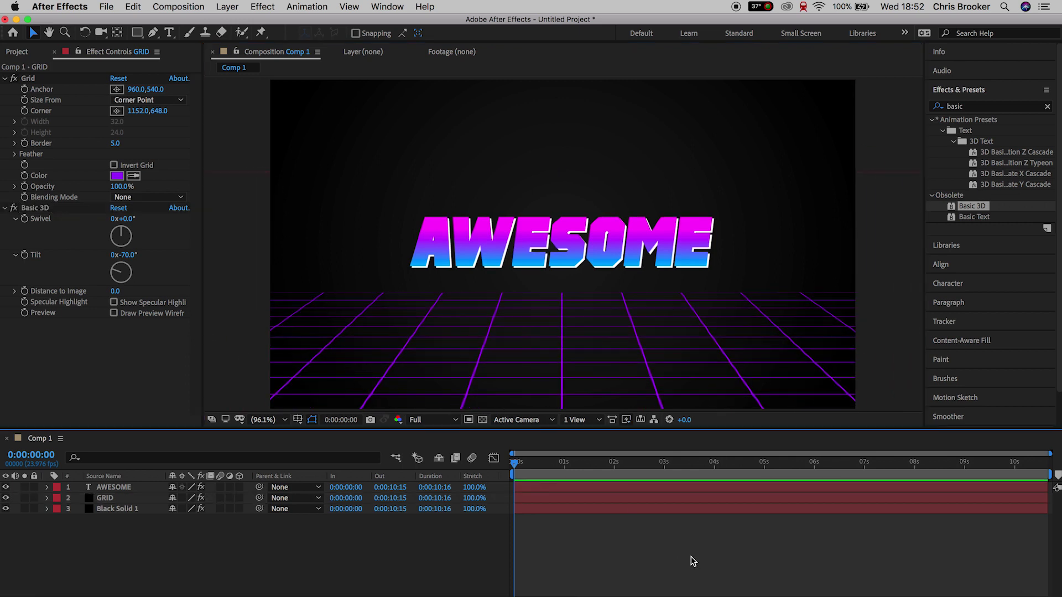
# - Size the GRID layer's grid with Width & Height Sliders, setting the width to about 69.6 and the height to about 104.2
pyautogui.click(476, 388)
pyautogui.click(27, 77)
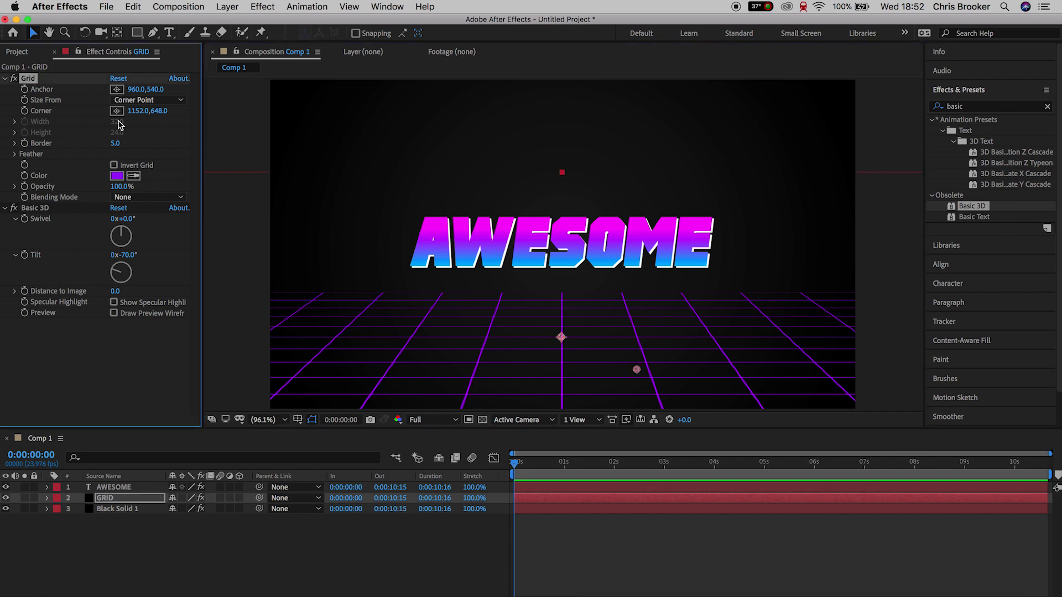
pyautogui.click(125, 100)
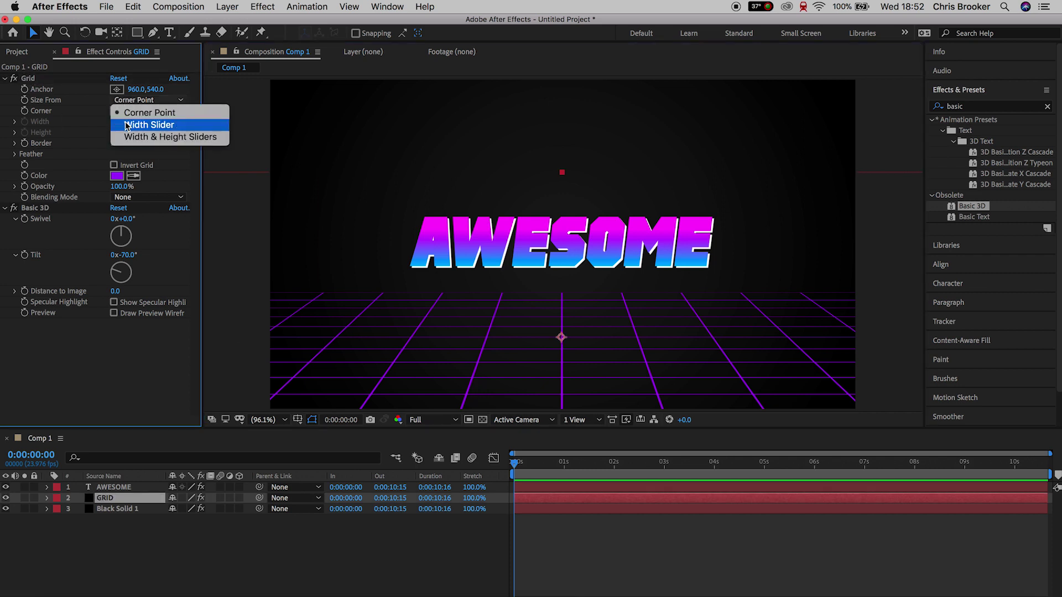
pyautogui.click(132, 125)
pyautogui.click(129, 100)
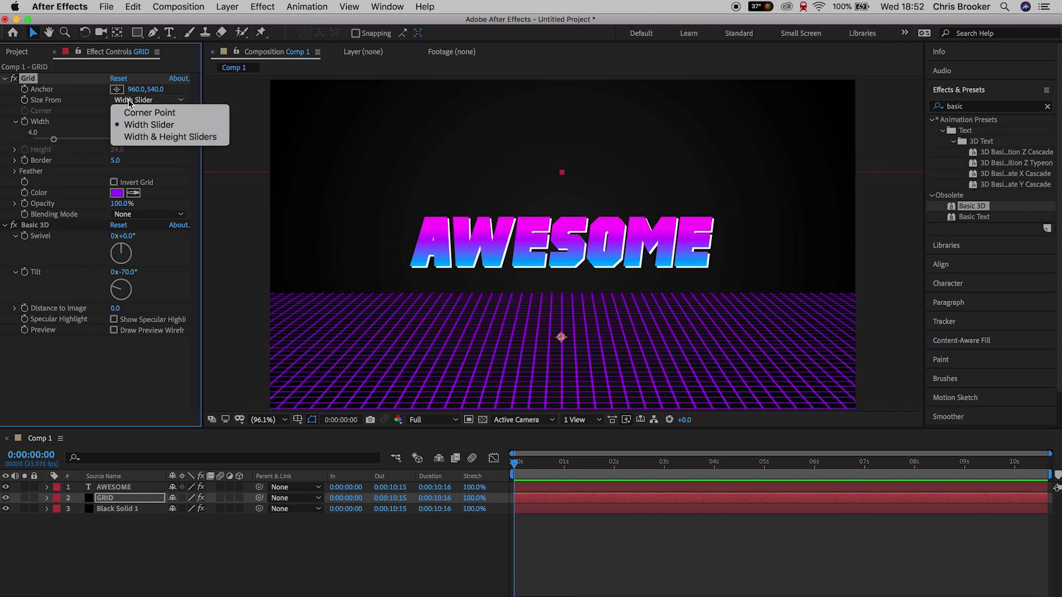
pyautogui.click(142, 136)
pyautogui.moveTo(53, 140); pyautogui.dragTo(81, 142)
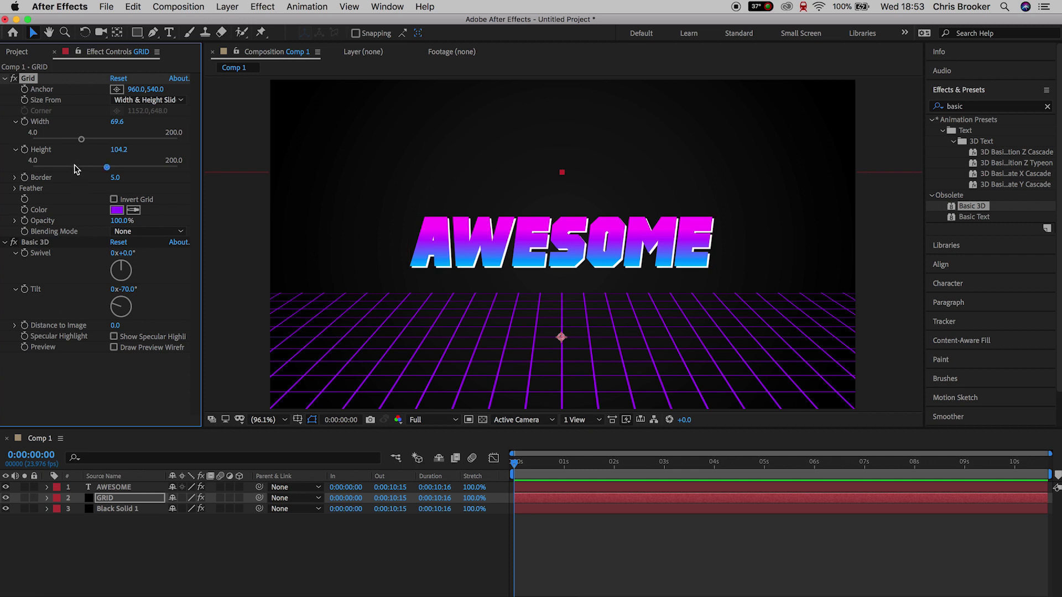
# - Animate the grid width with a keyframe at the start and a value of about 128.3 at 0:00:10:15
pyautogui.click(26, 122)
pyautogui.moveTo(545, 471); pyautogui.dragTo(1048, 472)
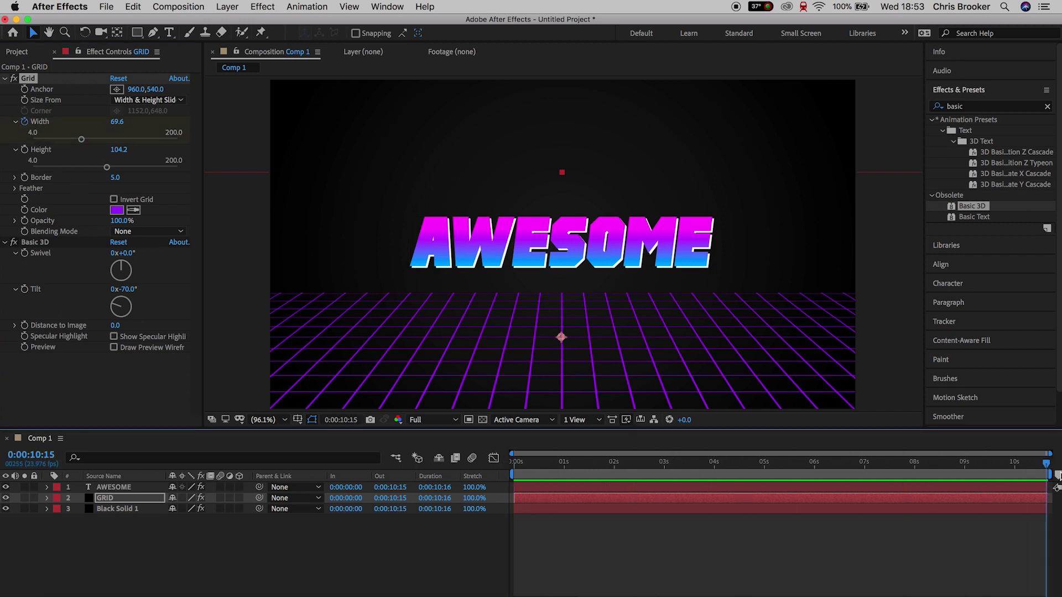
pyautogui.click(115, 140)
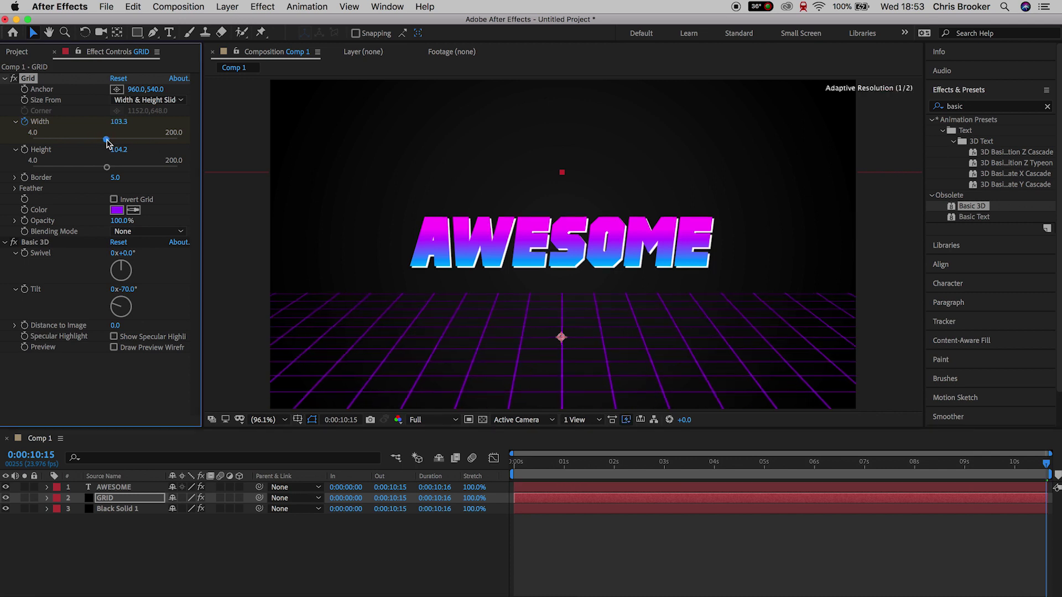
pyautogui.moveTo(115, 140); pyautogui.dragTo(124, 140)
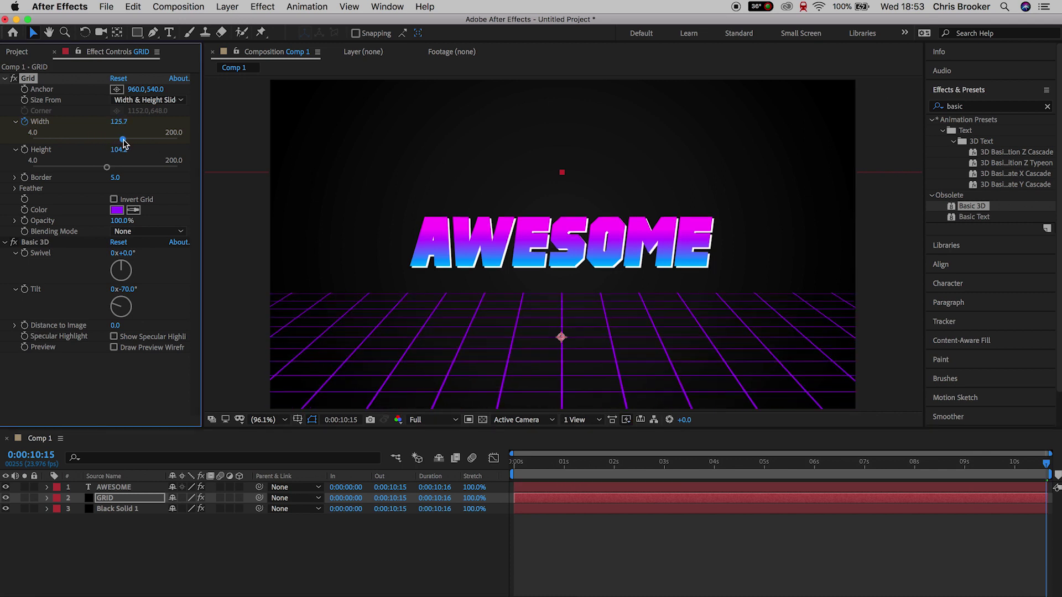
# - Preview the grid width animation from the start of the composition
pyautogui.moveTo(970, 480); pyautogui.dragTo(415, 481)
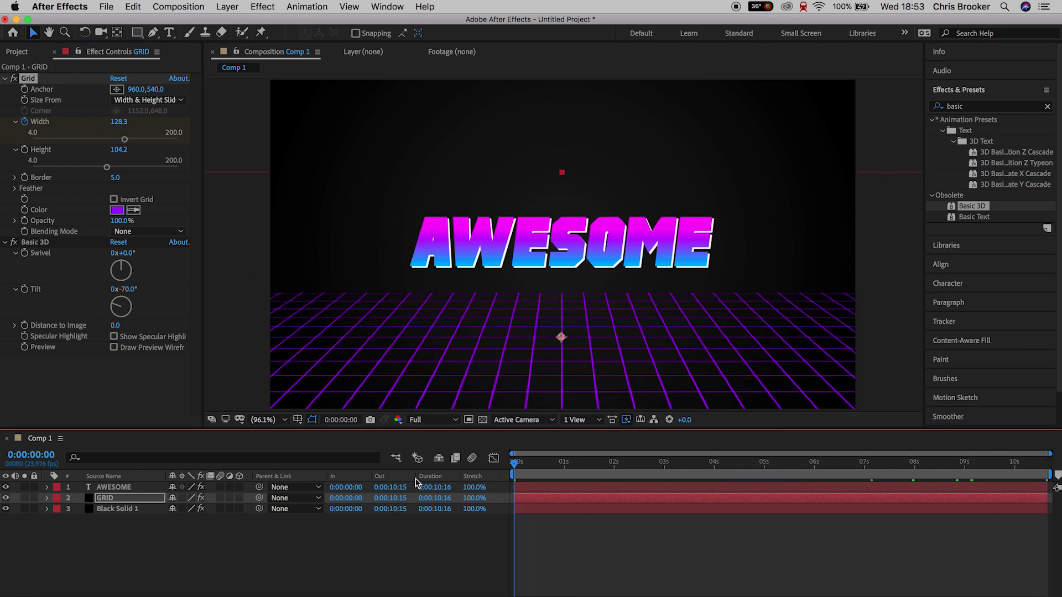
pyautogui.press('space')
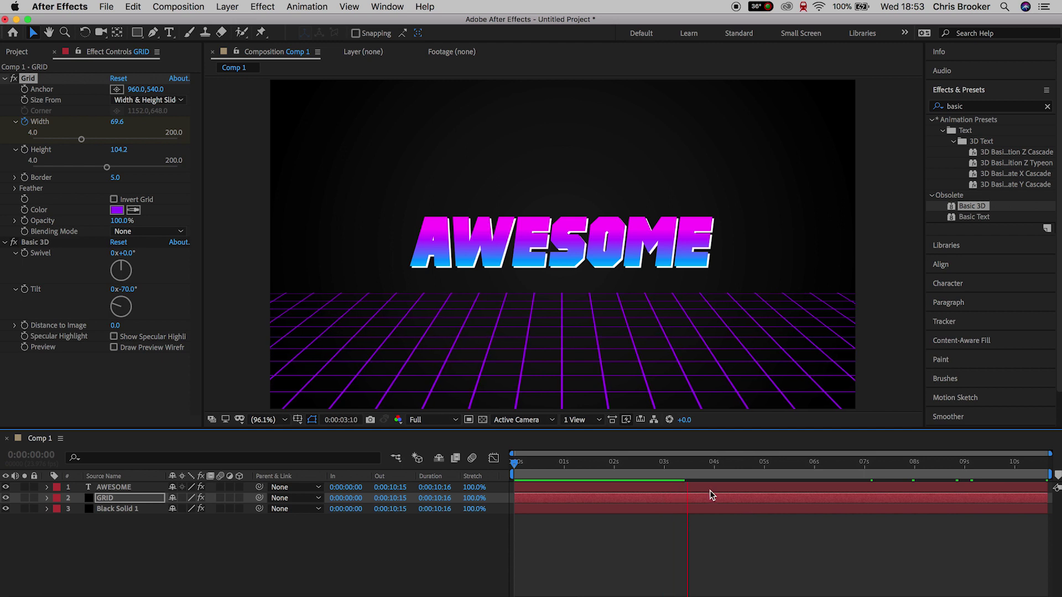
pyautogui.moveTo(603, 463); pyautogui.dragTo(597, 486)
pyautogui.press('Home')
pyautogui.press('space')
pyautogui.press('space')
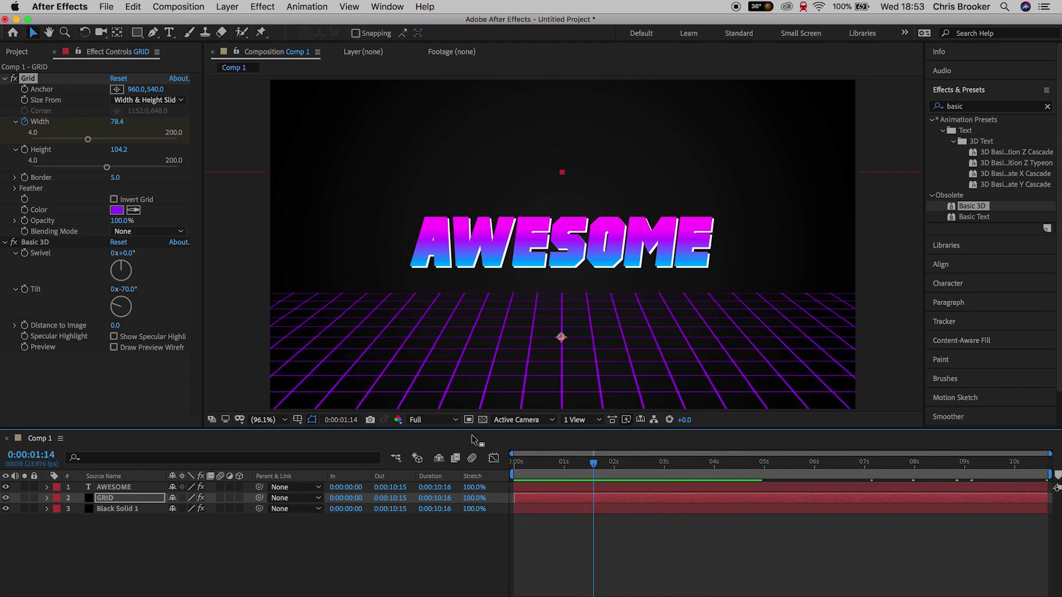
# - Move the grid slightly lower beneath the title and add a new 1920 × 1080 px black solid
pyautogui.moveTo(457, 361); pyautogui.dragTo(454, 385)
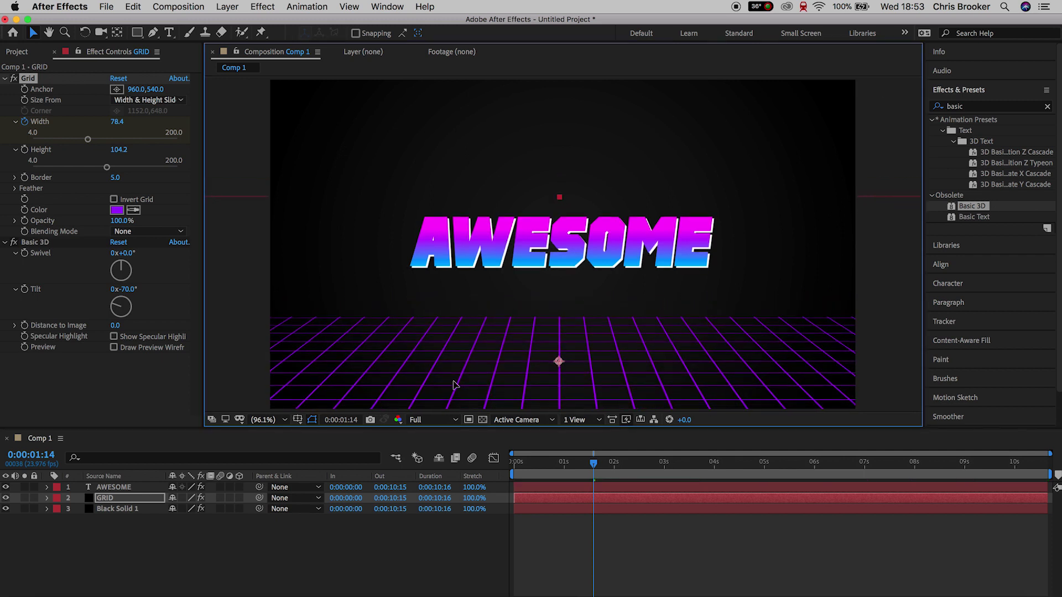
pyautogui.click(227, 7)
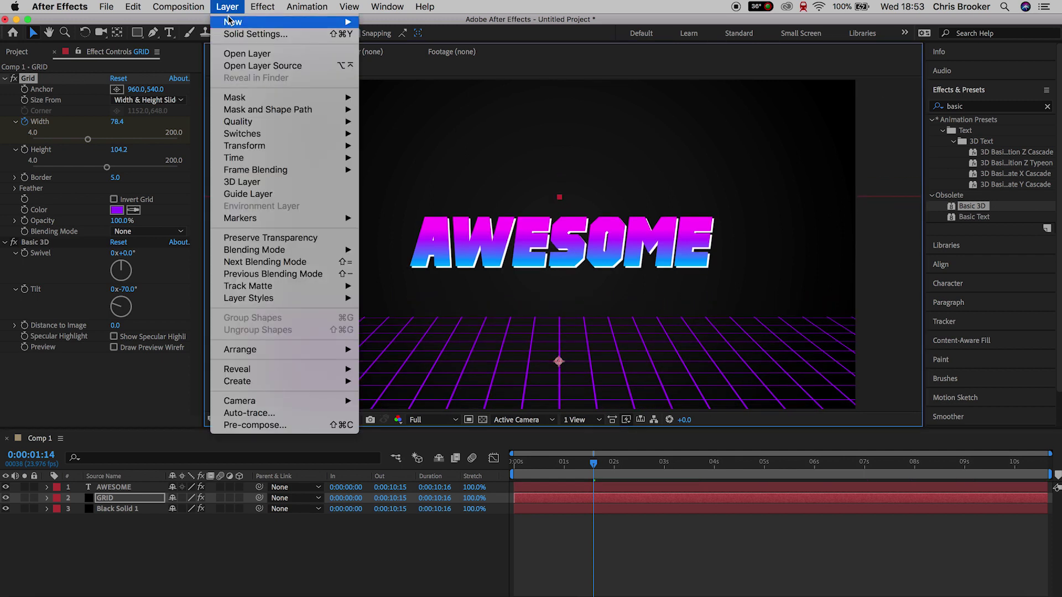
pyautogui.moveTo(231, 22)
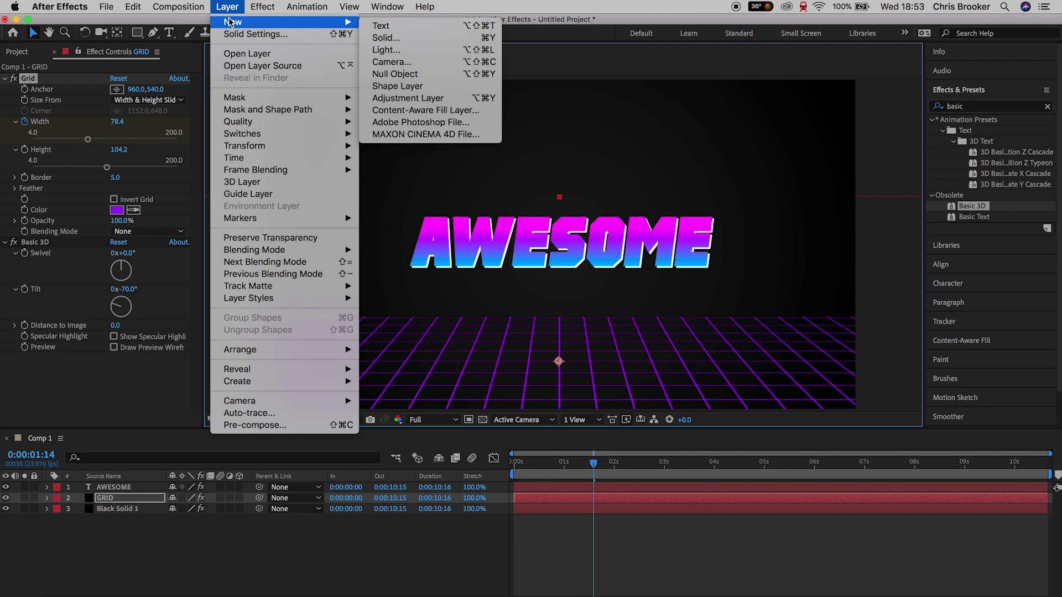
pyautogui.click(395, 40)
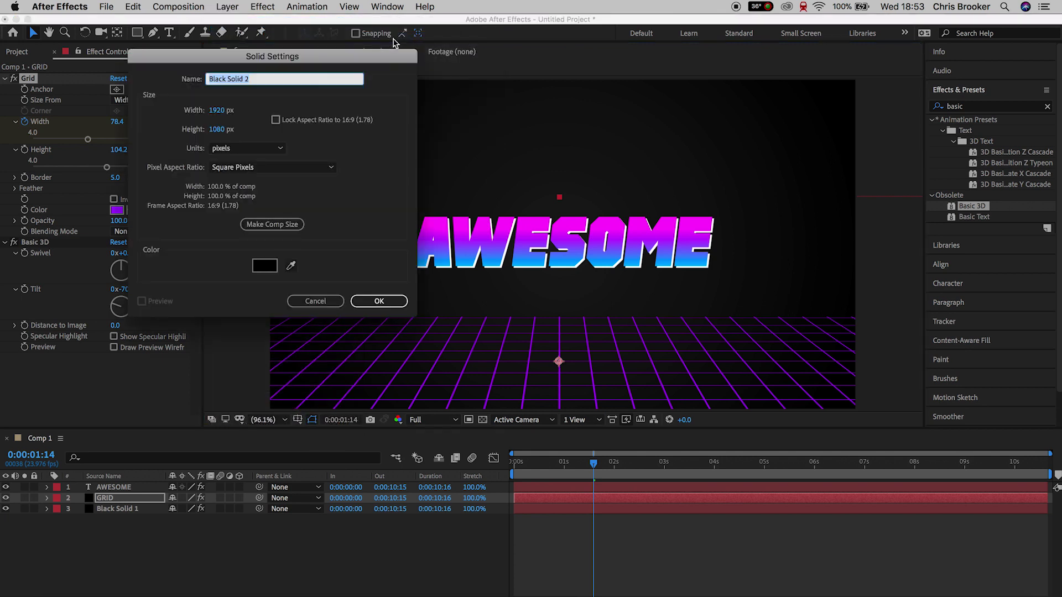
pyautogui.click(387, 300)
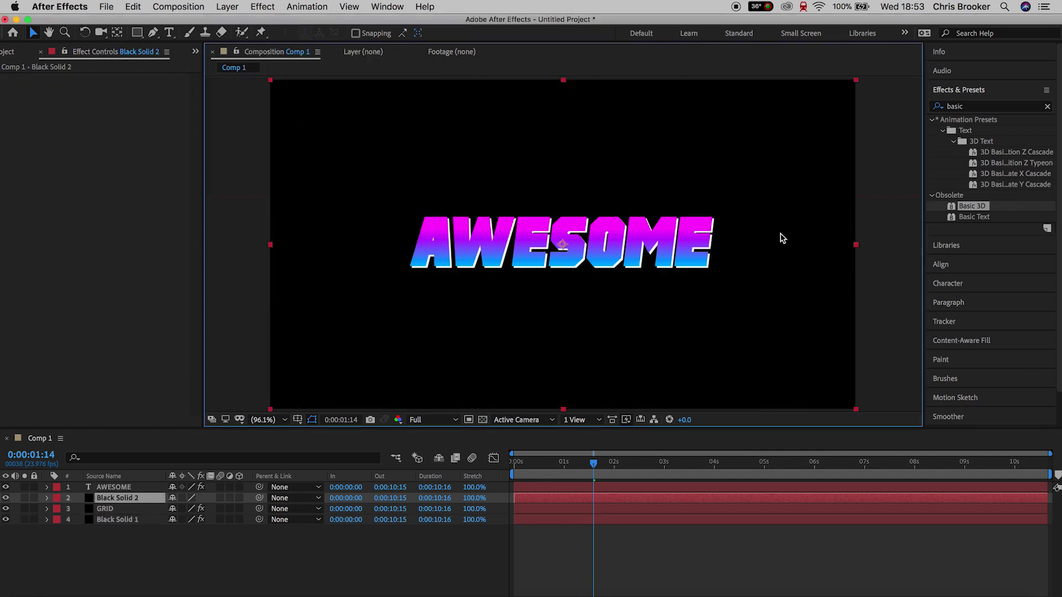
# - Find the Tint effect by searching for "tint", apply it to Black Solid 2 and map black to magenta
pyautogui.click(975, 106)
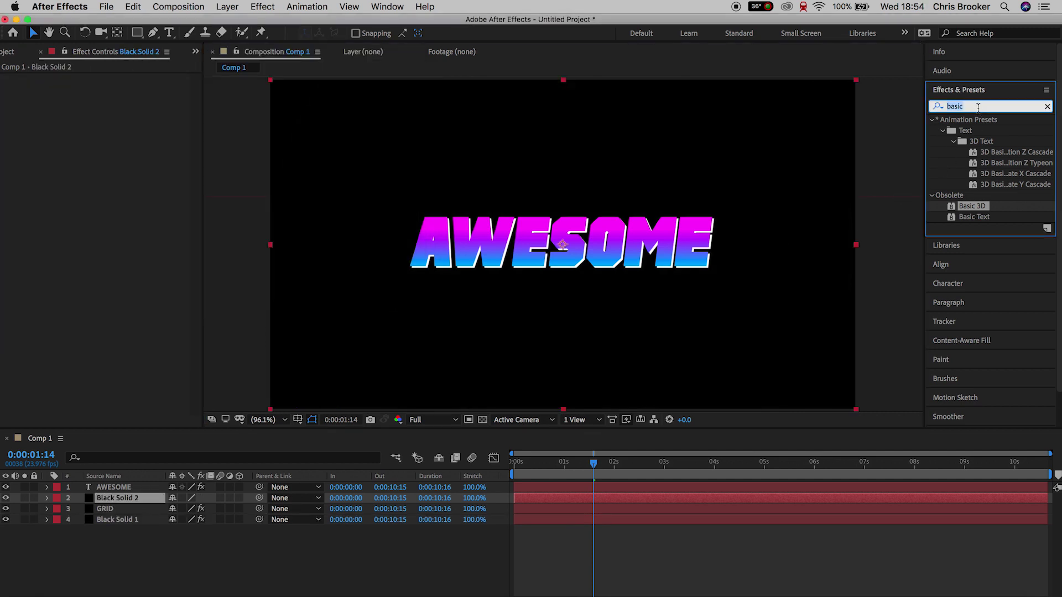
pyautogui.write('tint')
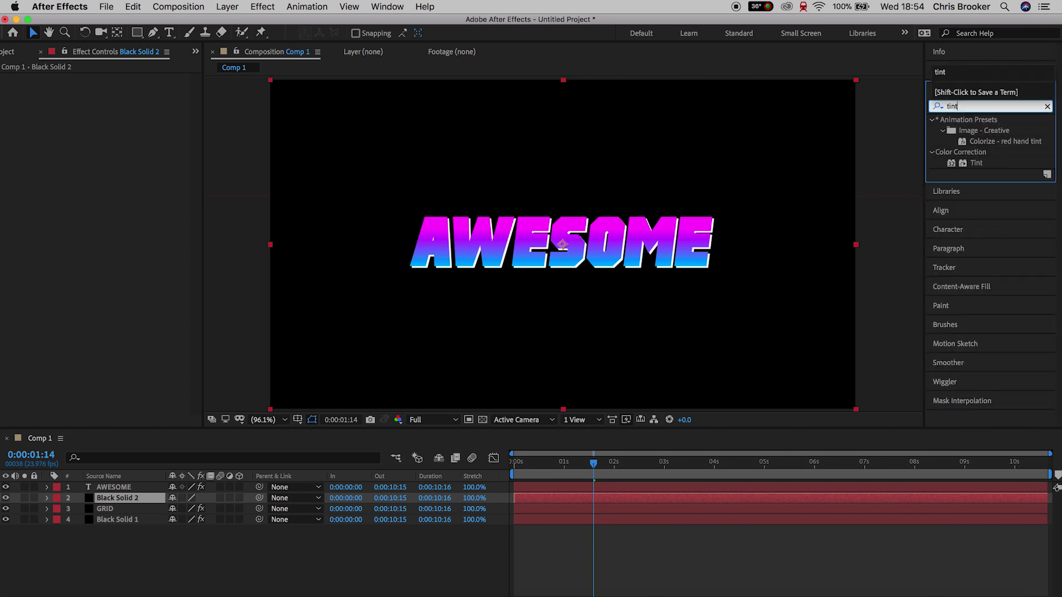
pyautogui.moveTo(976, 162); pyautogui.dragTo(133, 502)
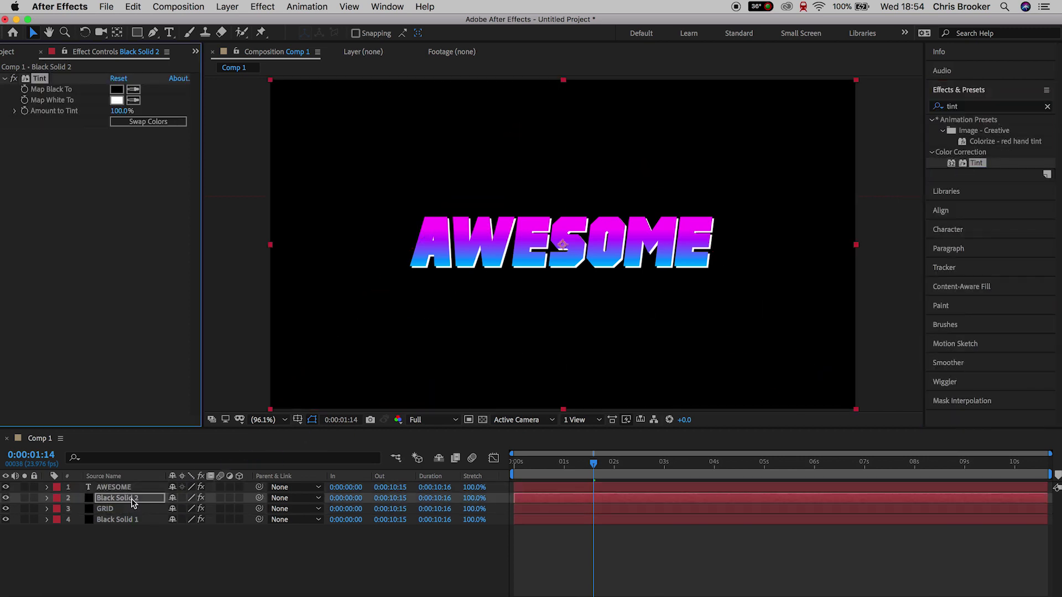
pyautogui.click(116, 90)
pyautogui.moveTo(233, 212); pyautogui.dragTo(216, 169)
pyautogui.click(332, 170)
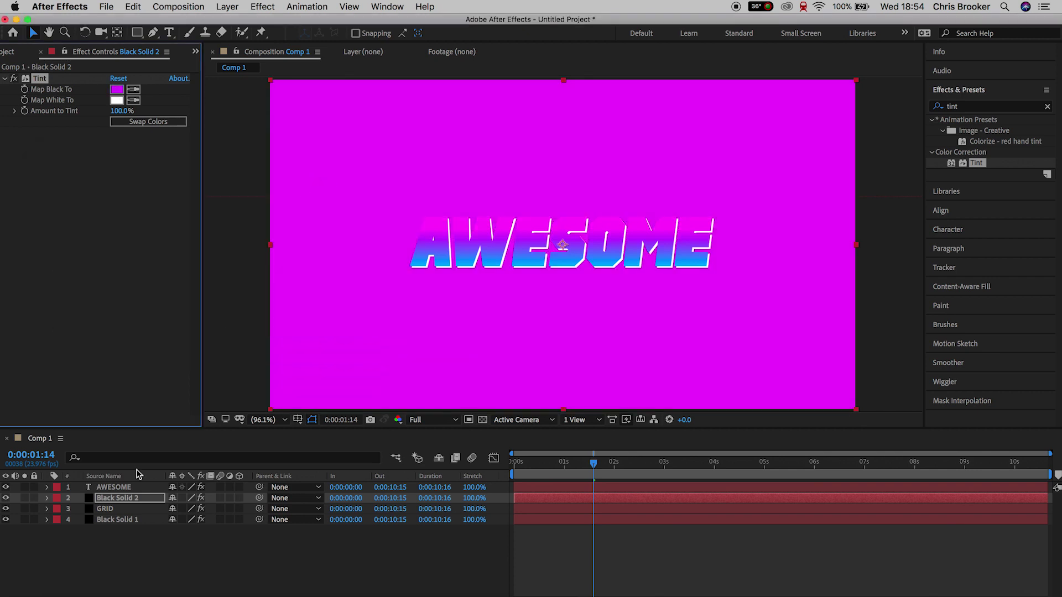
# - Scale the magenta solid to 100% wide and 1% high, and position it at 960, 772 along the grid's far edge
pyautogui.click(123, 500)
pyautogui.press('s')
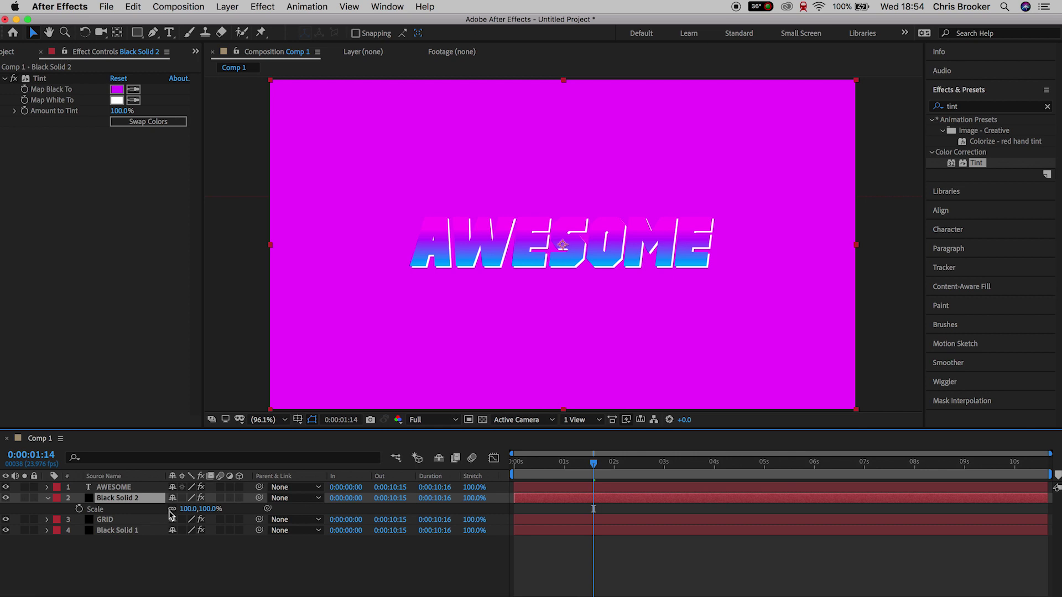
pyautogui.moveTo(188, 513); pyautogui.dragTo(176, 514)
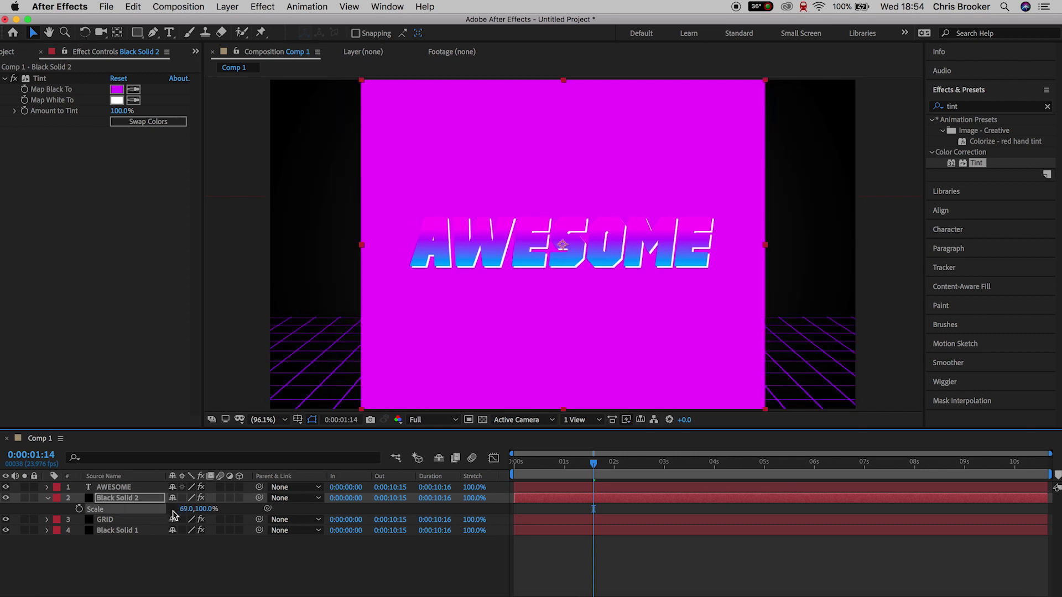
pyautogui.click(217, 509)
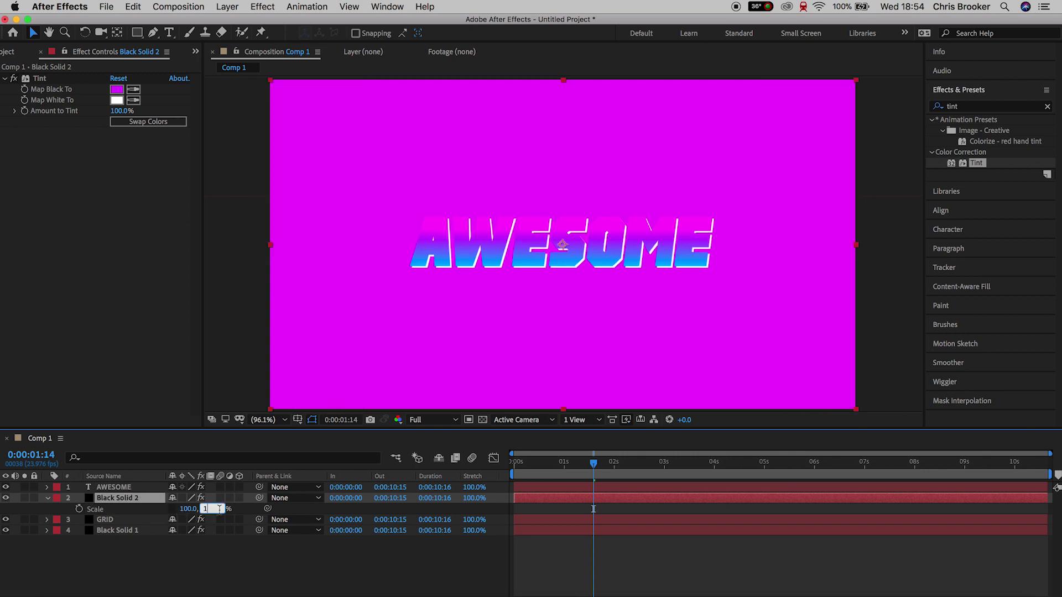
pyautogui.write('1')
pyautogui.press('Return')
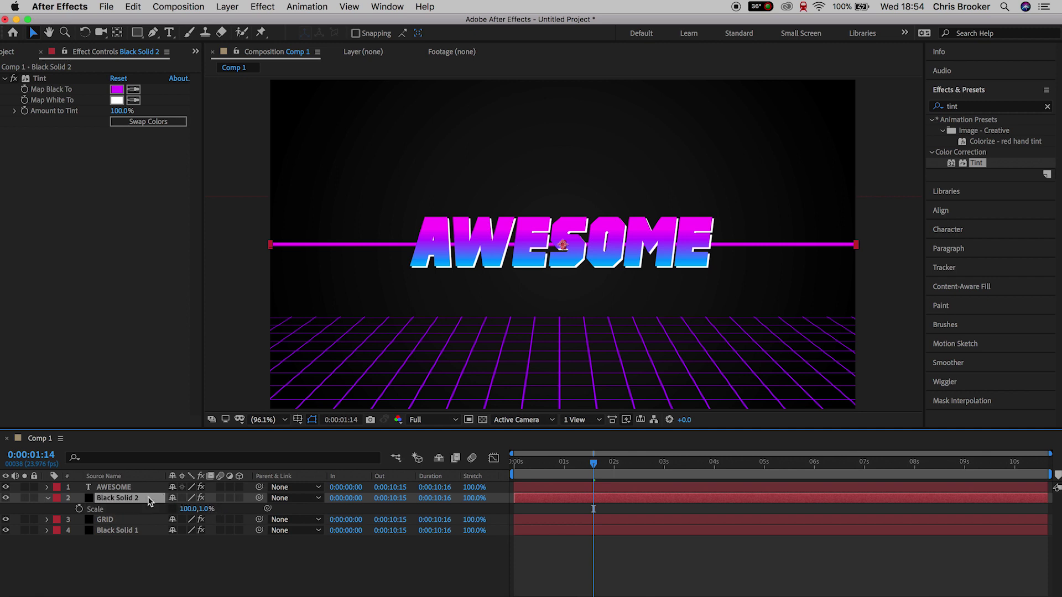
pyautogui.press('p')
pyautogui.moveTo(196, 508); pyautogui.dragTo(346, 508)
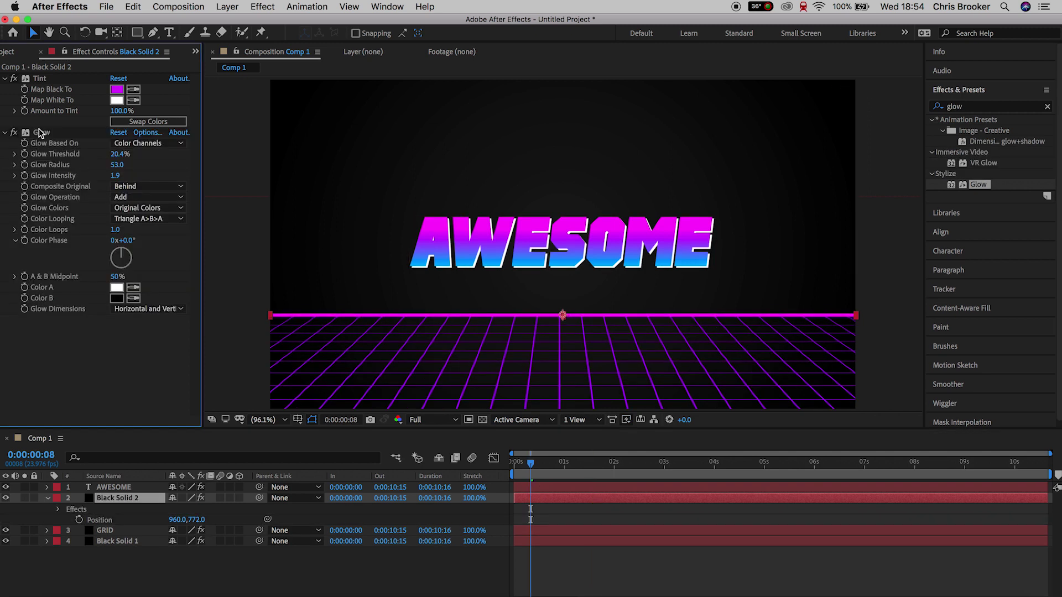
# - Remove the Glow effect from the magenta horizon line
pyautogui.click(40, 132)
pyautogui.press('Delete')
pyautogui.click(551, 516)
# - Duplicate the magenta line layer and scale the copy's height to 37%
pyautogui.click(553, 499)
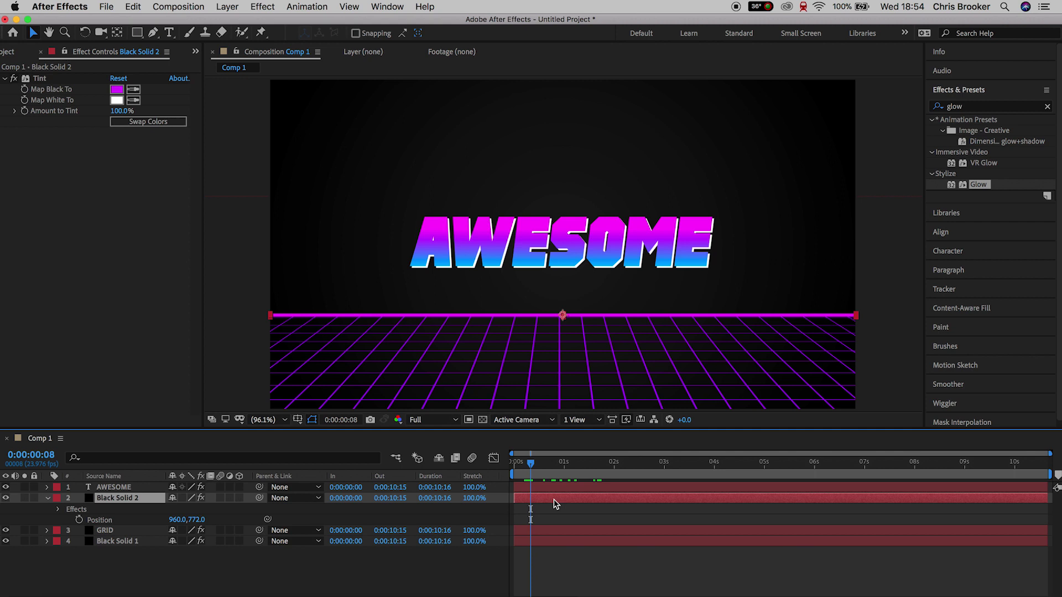
pyautogui.press('super+d')
pyautogui.press('s')
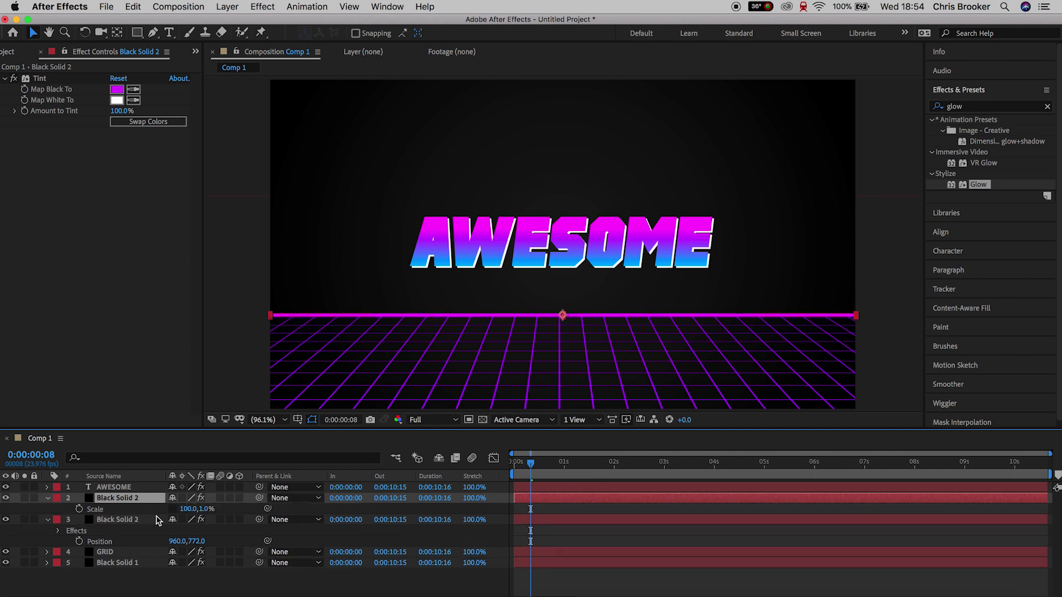
pyautogui.moveTo(205, 509); pyautogui.dragTo(221, 508)
# - Hide the duplicated solid and draw a rectangular mask on it around the horizon line, slightly wider than the frame
pyautogui.click(6, 498)
pyautogui.press(',')
pyautogui.press(',')
pyautogui.click(139, 34)
pyautogui.moveTo(403, 275); pyautogui.dragTo(733, 289)
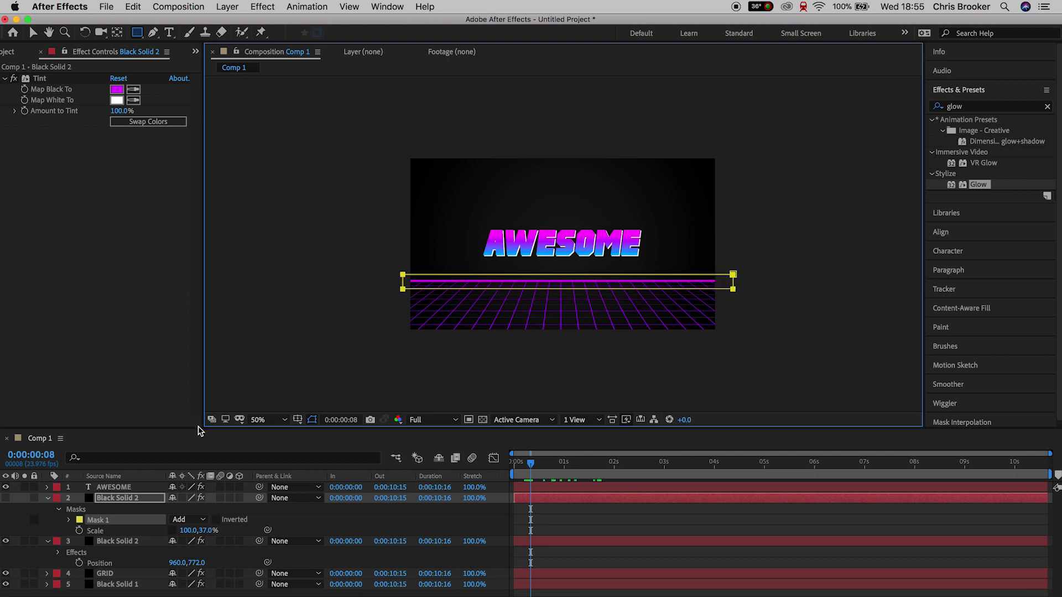
pyautogui.click(275, 421)
pyautogui.click(283, 213)
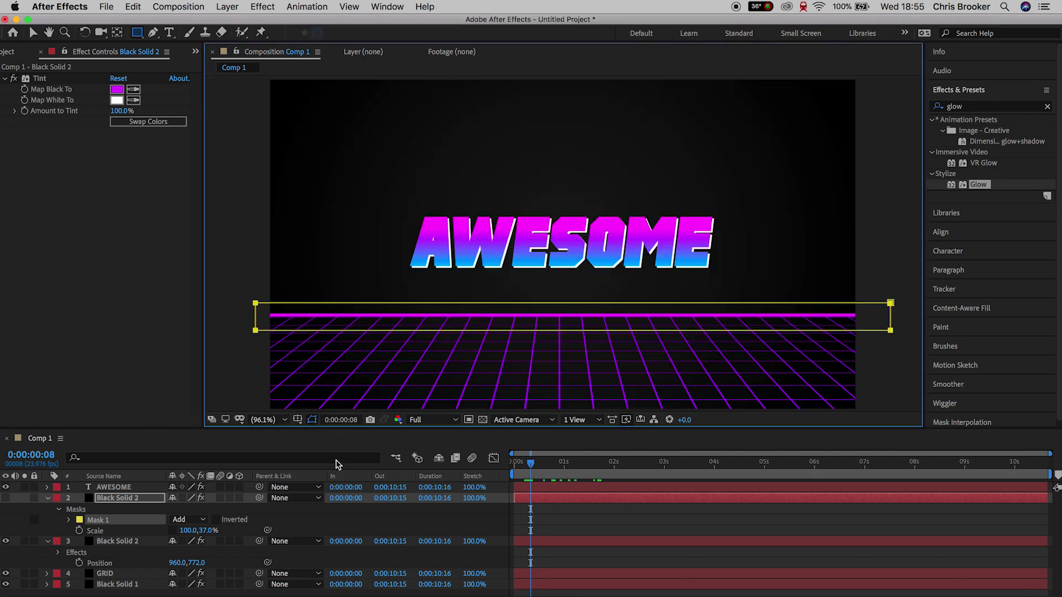
# - Show the masked solid again and feather its mask by 385 pixels for a soft horizon glow
pyautogui.click(5, 497)
pyautogui.click(69, 520)
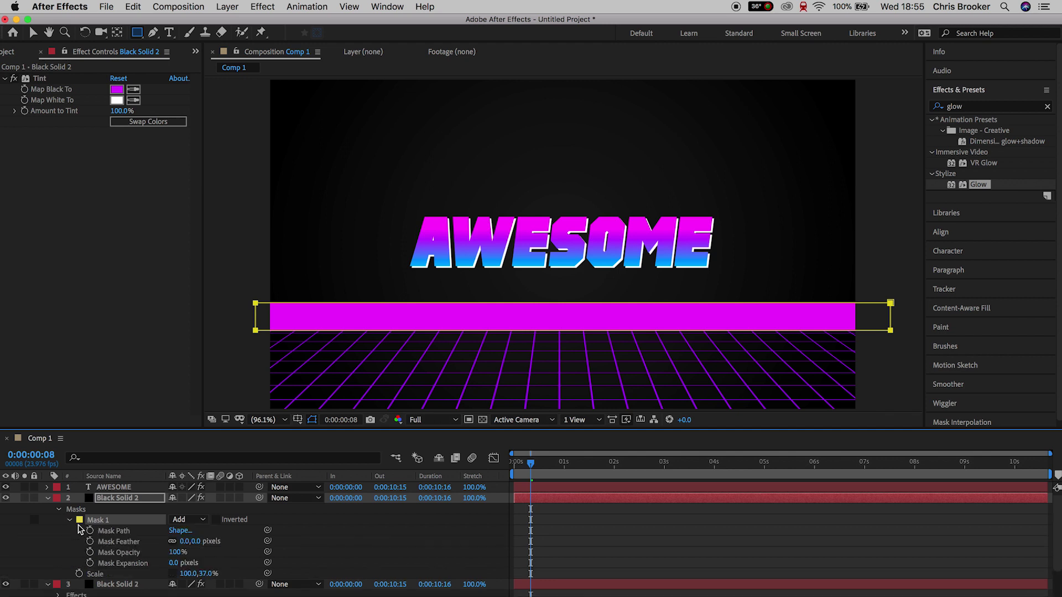
pyautogui.moveTo(188, 542); pyautogui.dragTo(440, 559)
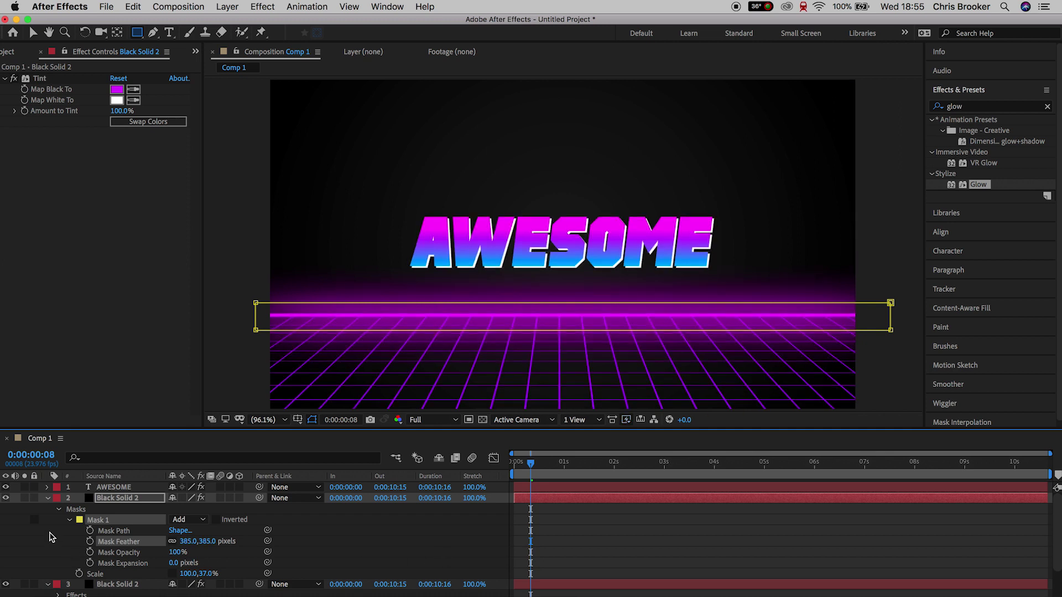
pyautogui.click(47, 498)
# - Deselect all layers and preview the animation with the horizon glow
pyautogui.click(130, 518)
pyautogui.press('super+shift+a')
pyautogui.press('space')
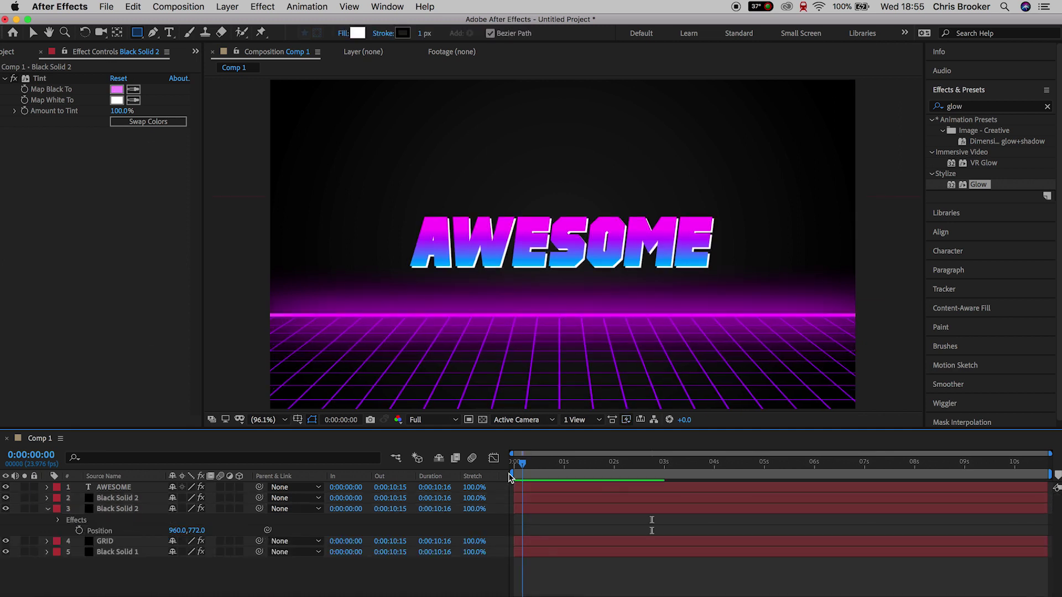
# - Find the Glow effect by searching for "glow", apply it to the GRID layer and set the glow radius to 68
pyautogui.click(114, 542)
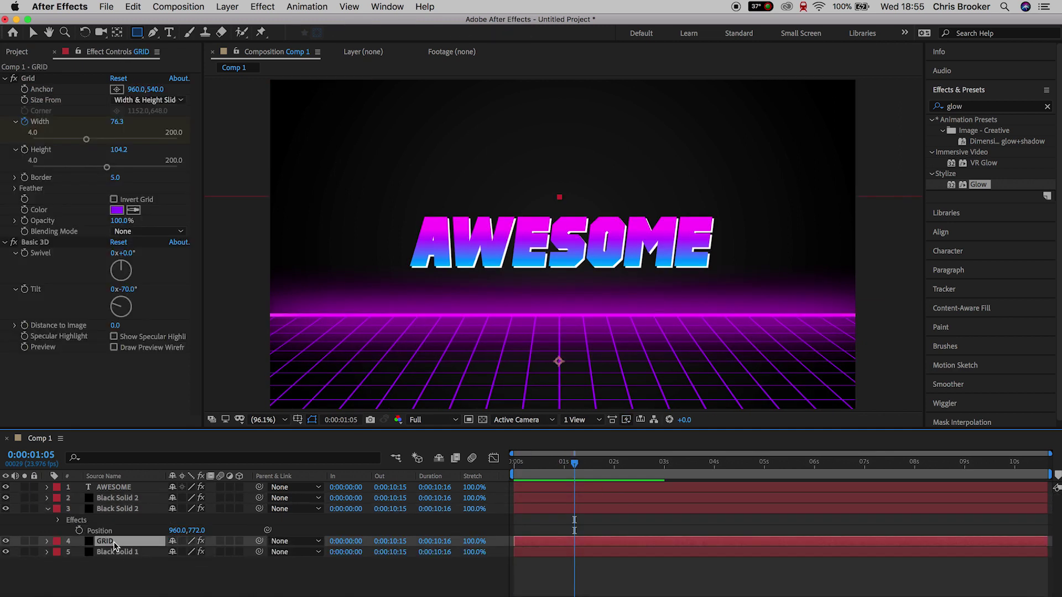
pyautogui.click(984, 106)
pyautogui.write('glo')
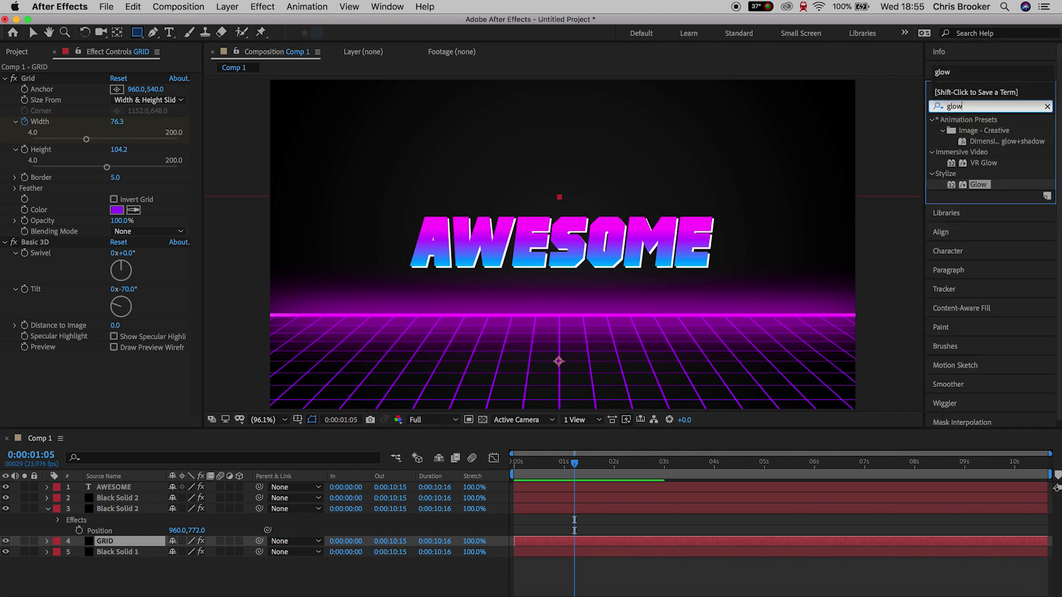
pyautogui.moveTo(967, 183); pyautogui.dragTo(131, 540)
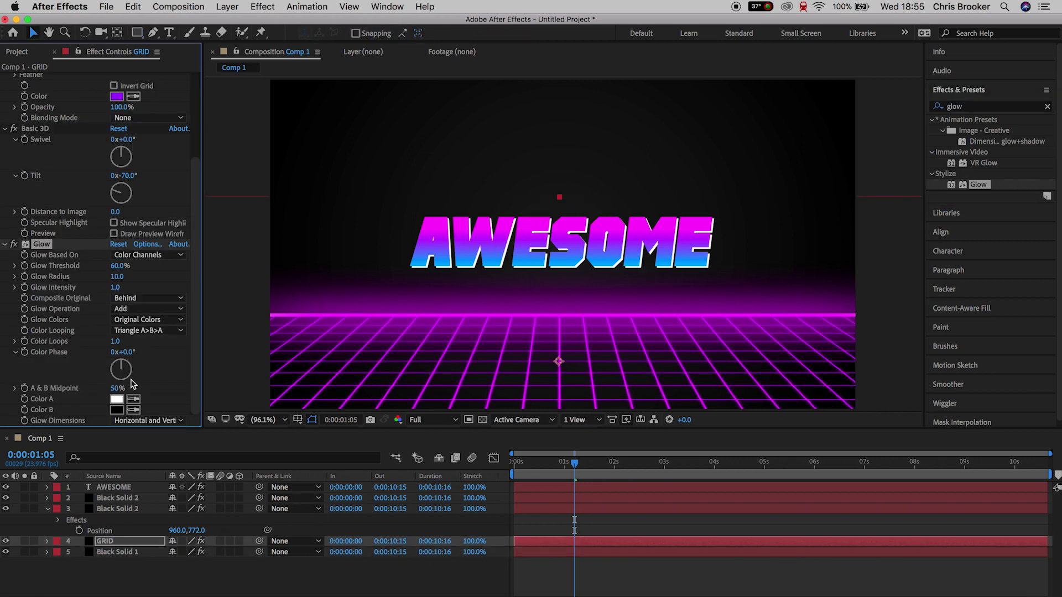
pyautogui.moveTo(122, 282); pyautogui.dragTo(155, 278)
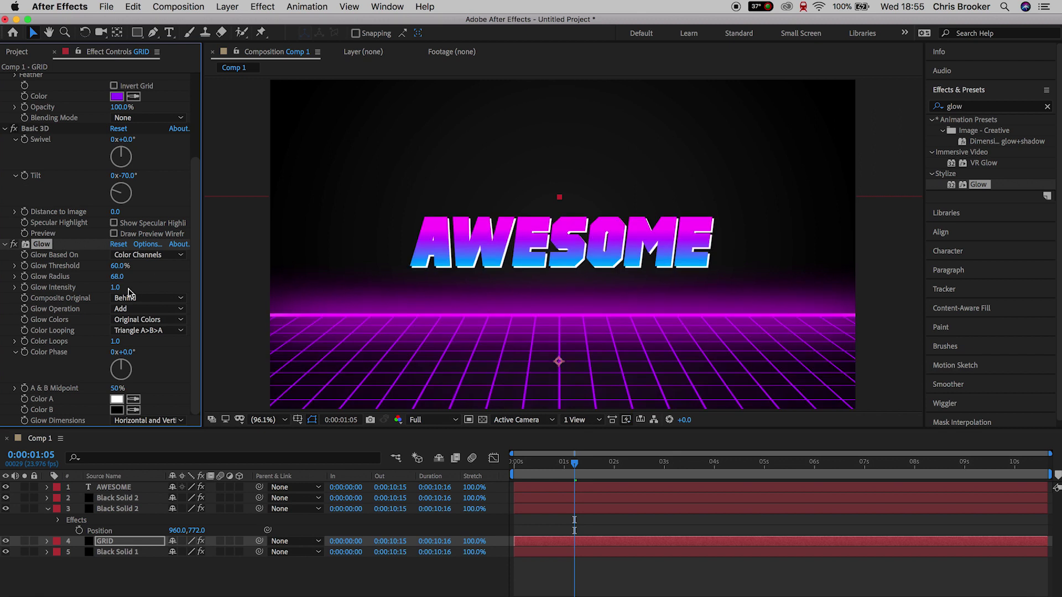
# - Set the GRID layer's glow threshold to 0%, glow radius to 187 and glow intensity to 4.3, and scrub through the animation
pyautogui.moveTo(116, 287); pyautogui.dragTo(80, 266)
pyautogui.moveTo(222, 272); pyautogui.dragTo(92, 281)
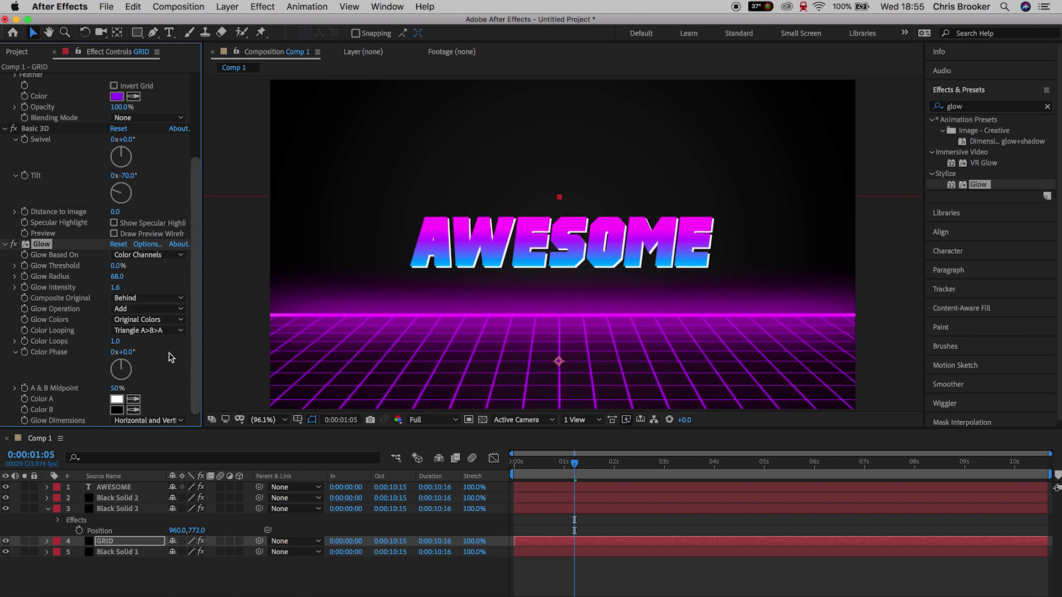
pyautogui.moveTo(242, 282); pyautogui.dragTo(272, 289)
pyautogui.moveTo(204, 290); pyautogui.dragTo(123, 288)
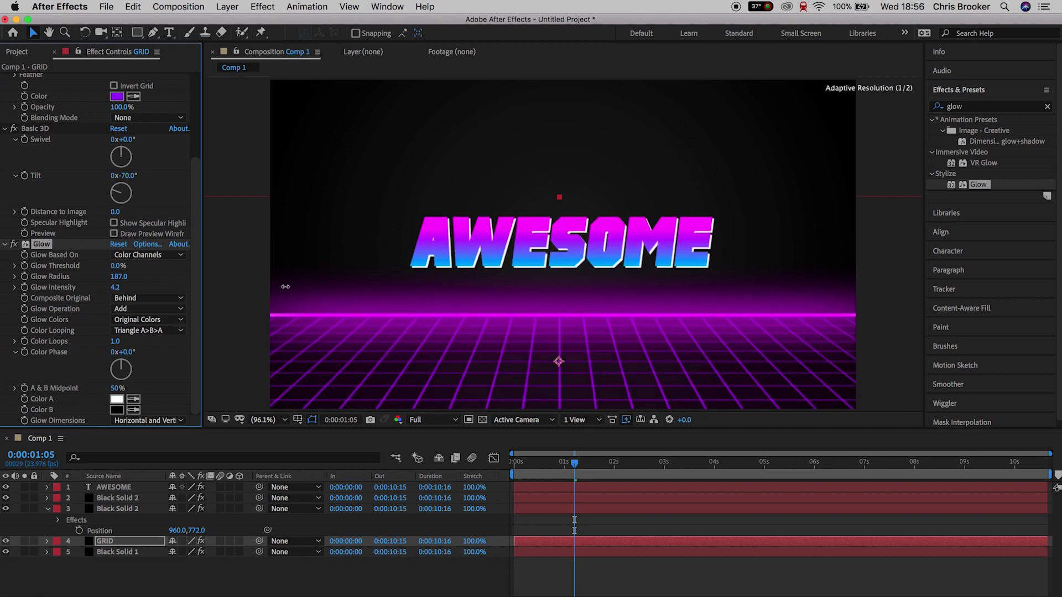
pyautogui.moveTo(561, 466); pyautogui.dragTo(526, 469)
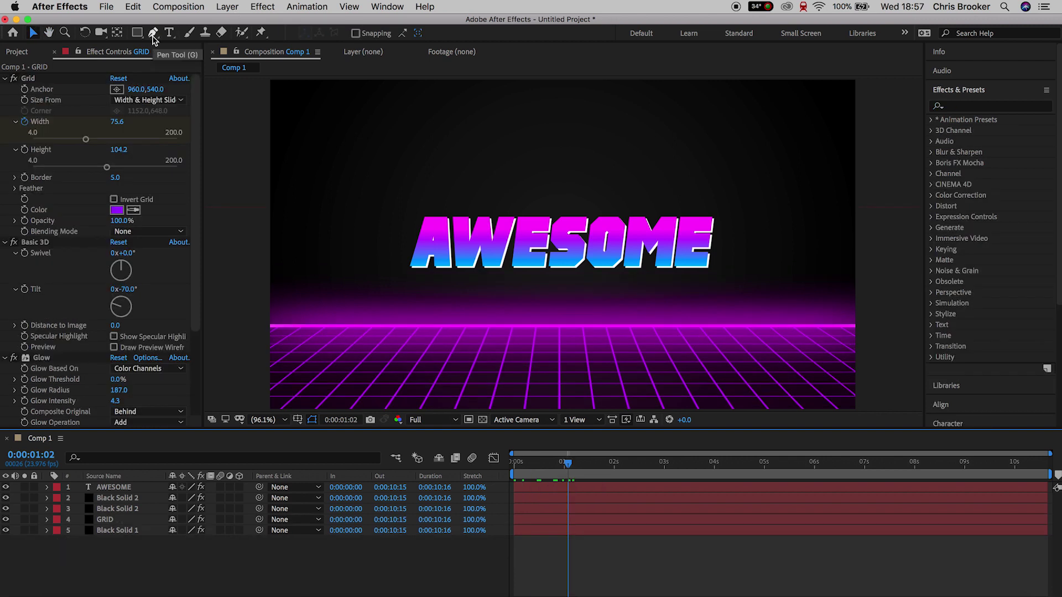
# - Set up the Pen tool with no fill and a pink stroke
pyautogui.moveTo(152, 34); pyautogui.dragTo(171, 49)
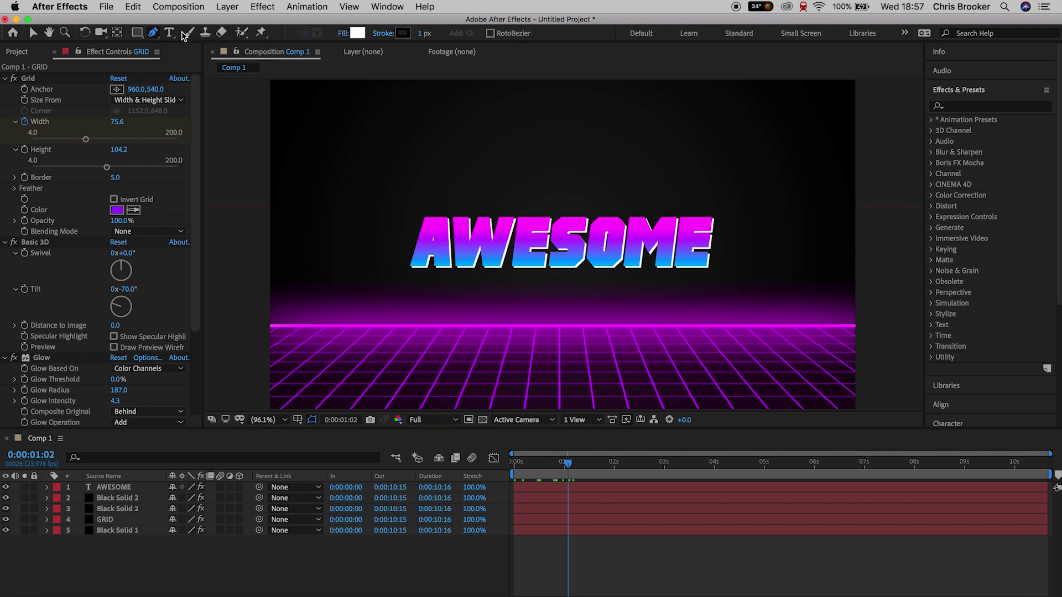
pyautogui.click(343, 34)
pyautogui.click(467, 153)
pyautogui.click(569, 226)
pyautogui.click(402, 34)
pyautogui.moveTo(233, 199); pyautogui.dragTo(233, 184)
pyautogui.click(216, 168)
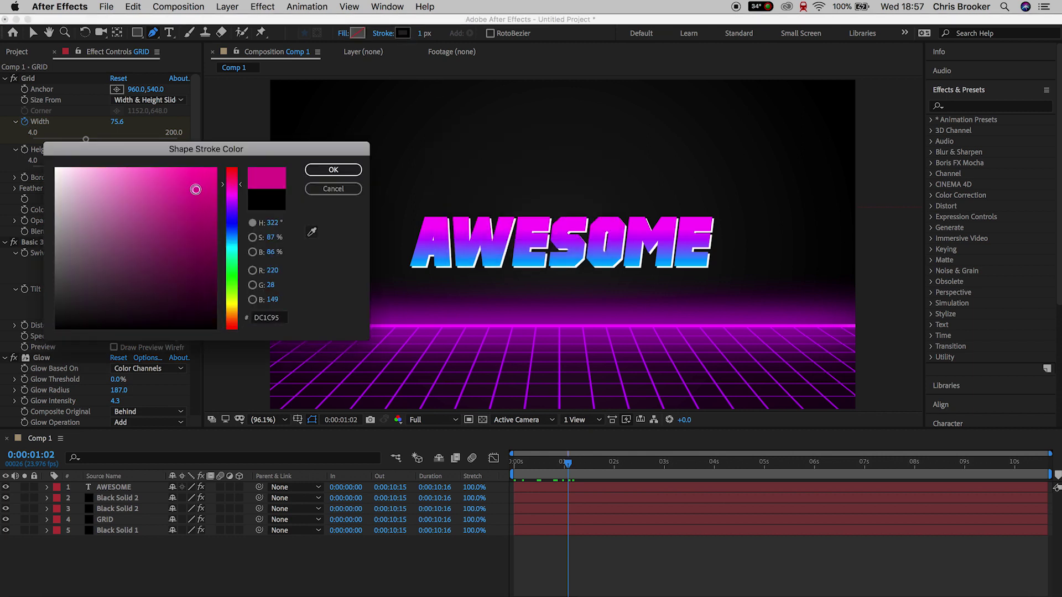
pyautogui.click(321, 170)
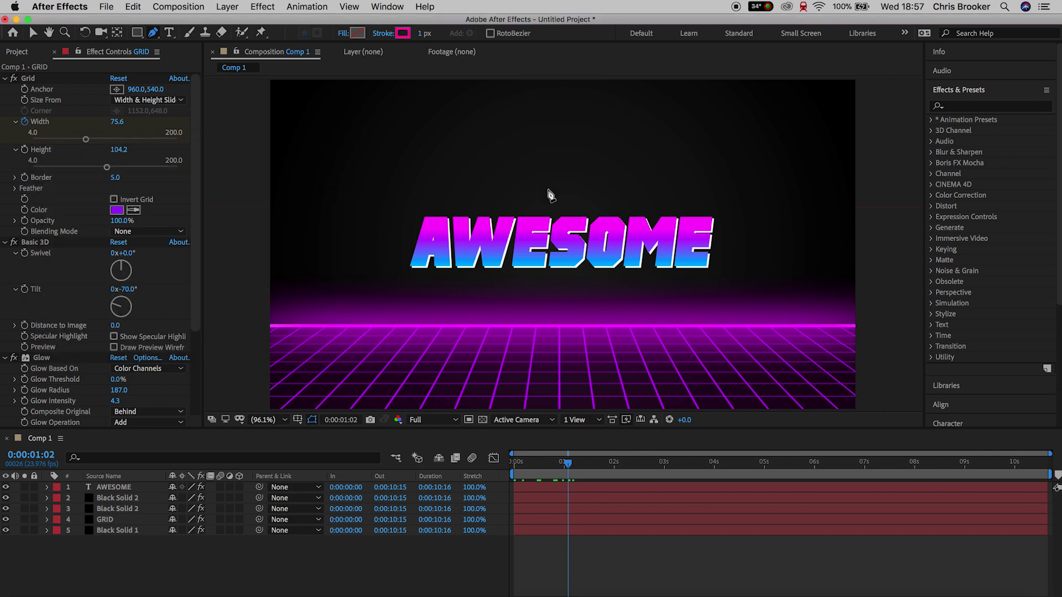
# - Draw a closed triangle around the middle of the AWESOME title and set its stroke width to 8 px
pyautogui.click(547, 150)
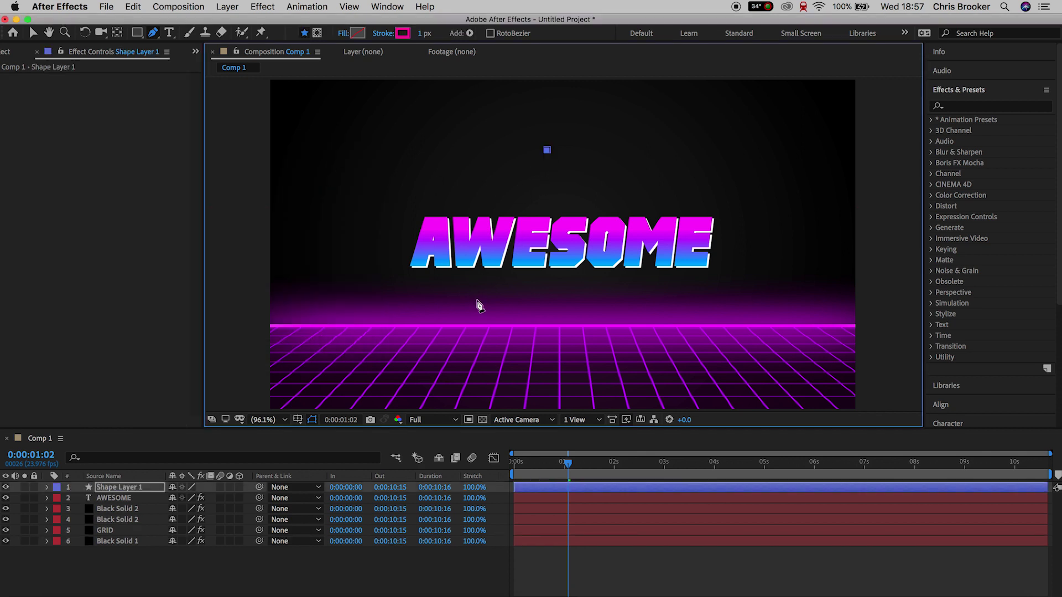
pyautogui.click(478, 310)
pyautogui.click(644, 310)
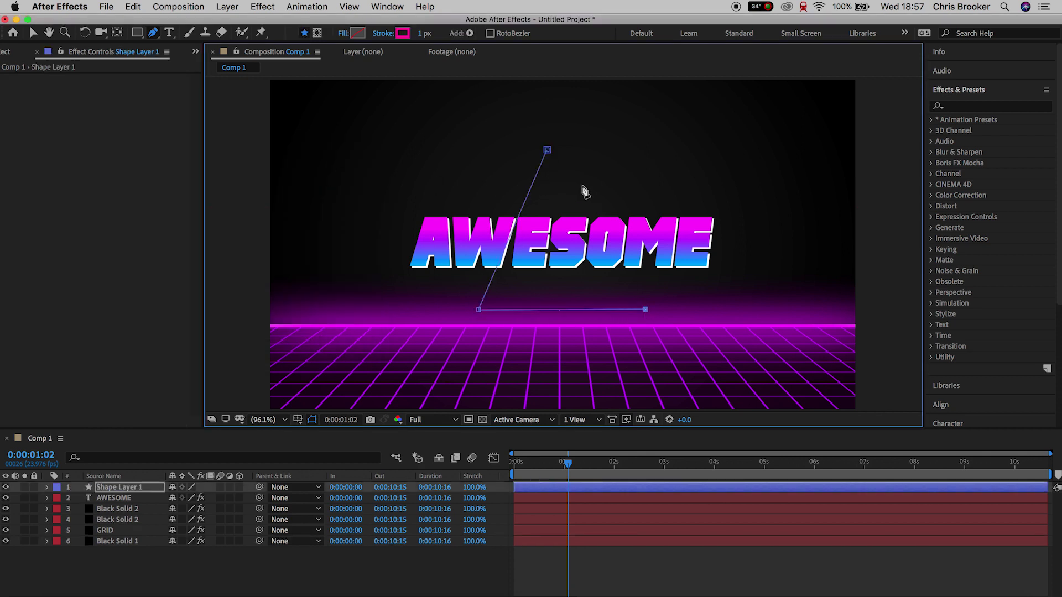
pyautogui.click(547, 150)
pyautogui.moveTo(418, 36); pyautogui.dragTo(426, 34)
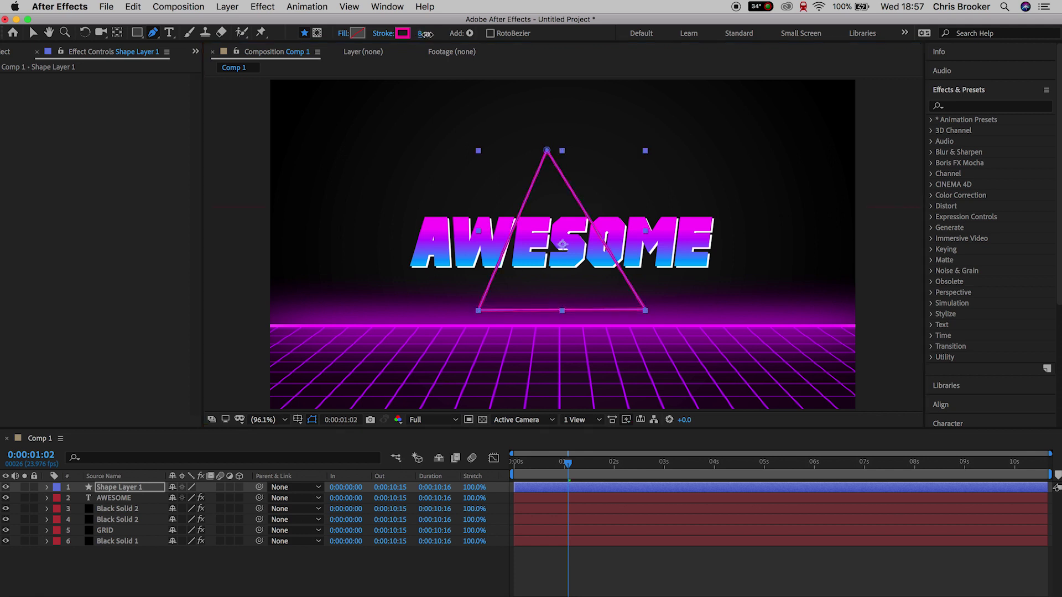
pyautogui.click(670, 575)
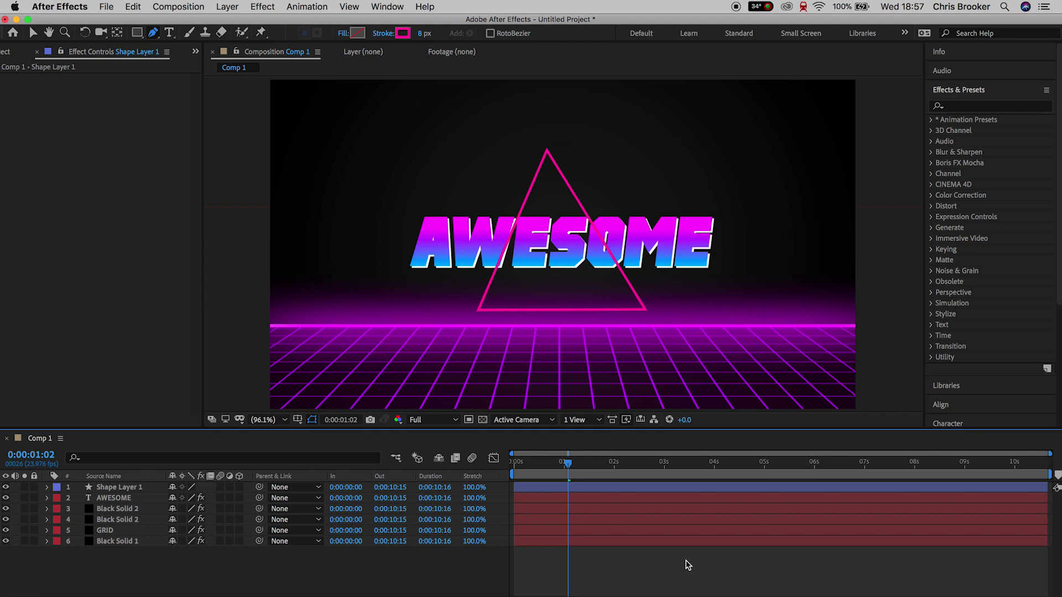
# - Find the Glow effect by searching for "glow", apply it to the triangle's shape layer and set the glow radius to 87
pyautogui.press('v')
pyautogui.press('super+Down')
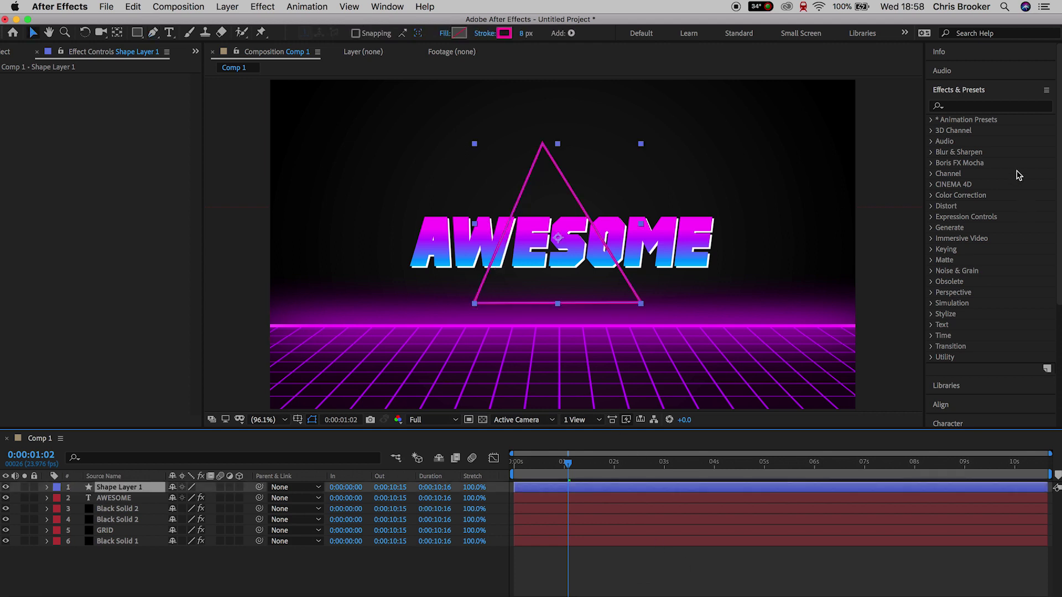
pyautogui.click(991, 105)
pyautogui.write('glow')
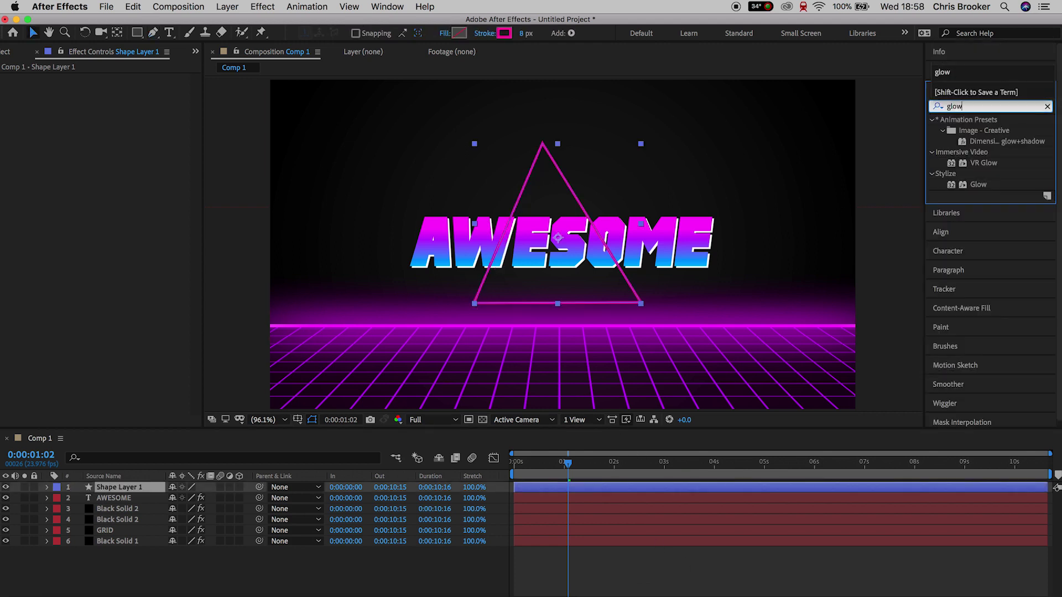
pyautogui.moveTo(978, 184); pyautogui.dragTo(124, 486)
pyautogui.moveTo(117, 111)
pyautogui.mouseDown()
pyautogui.moveTo(183, 114)
pyautogui.moveTo(119, 117)
pyautogui.mouseUp()
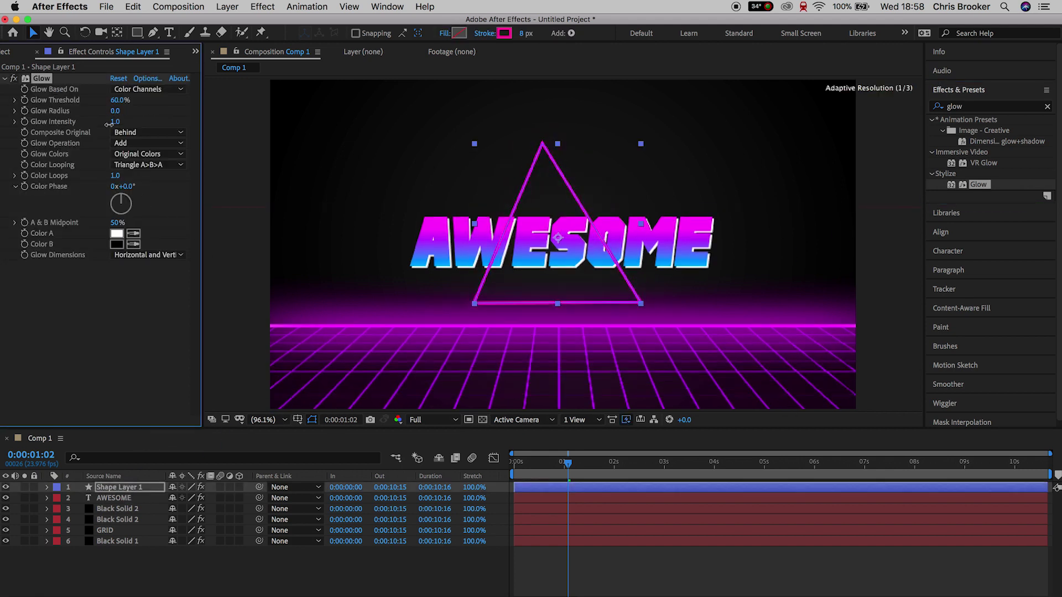
pyautogui.moveTo(62, 134); pyautogui.dragTo(109, 132)
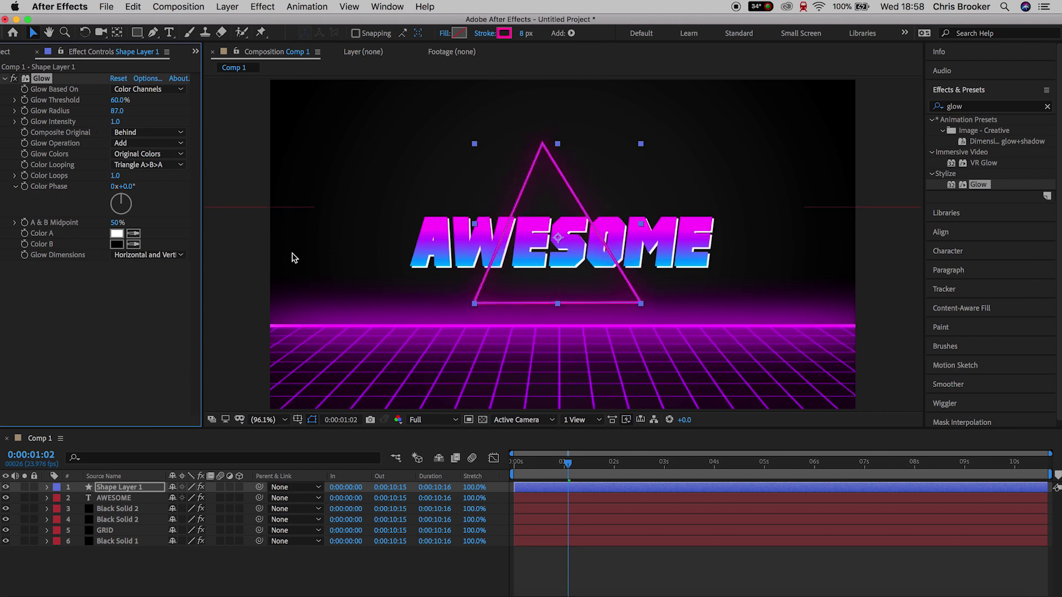
# - Find CC Radial Fast Blur by searching for "radial" and apply it to the triangle's shape layer
pyautogui.click(976, 105)
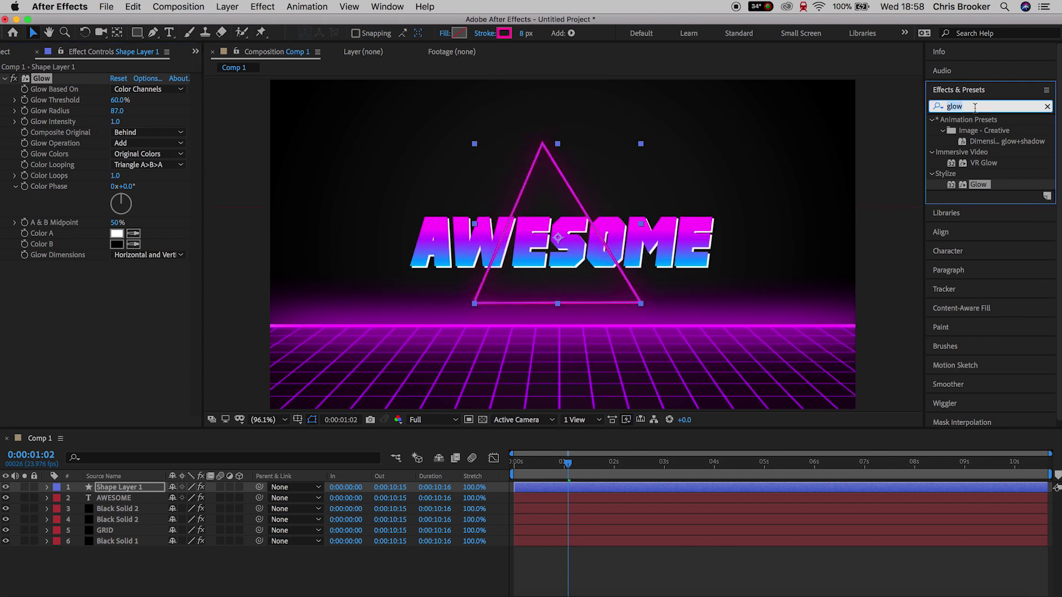
pyautogui.press('BackSpace')
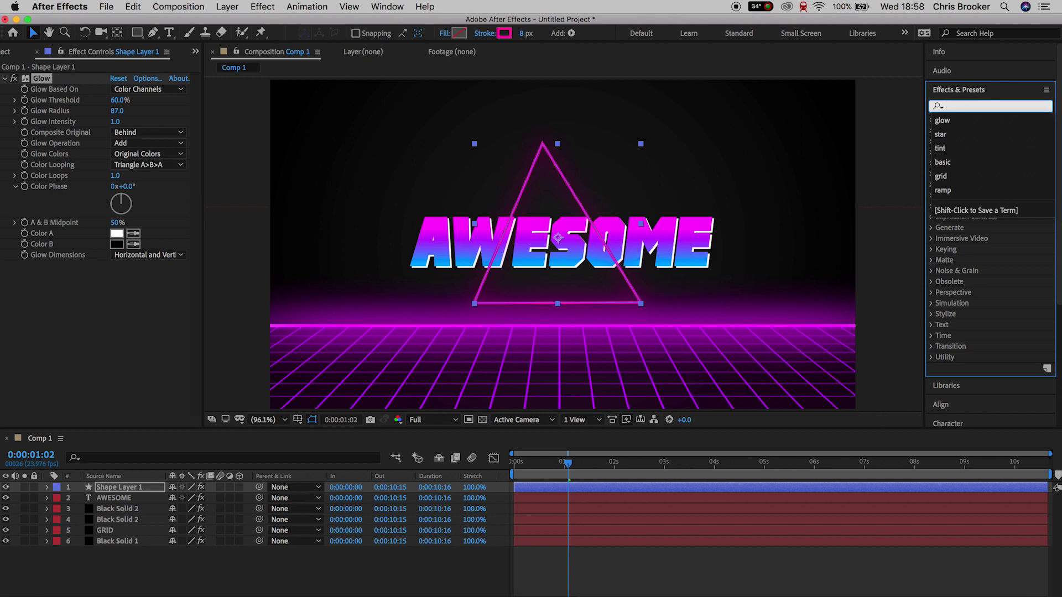
pyautogui.write('radial')
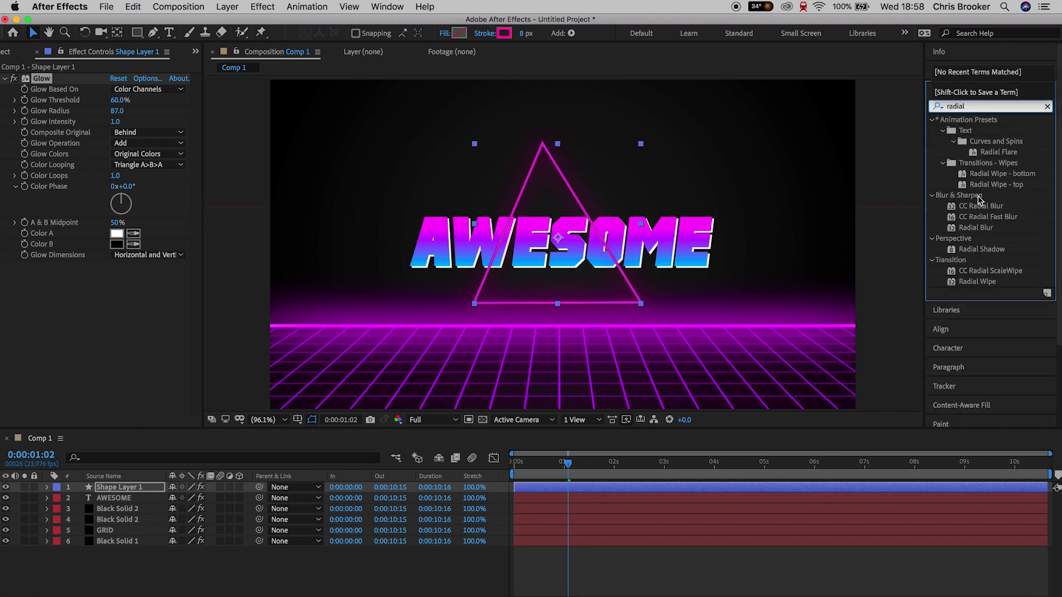
pyautogui.click(979, 218)
pyautogui.moveTo(966, 222); pyautogui.dragTo(683, 494)
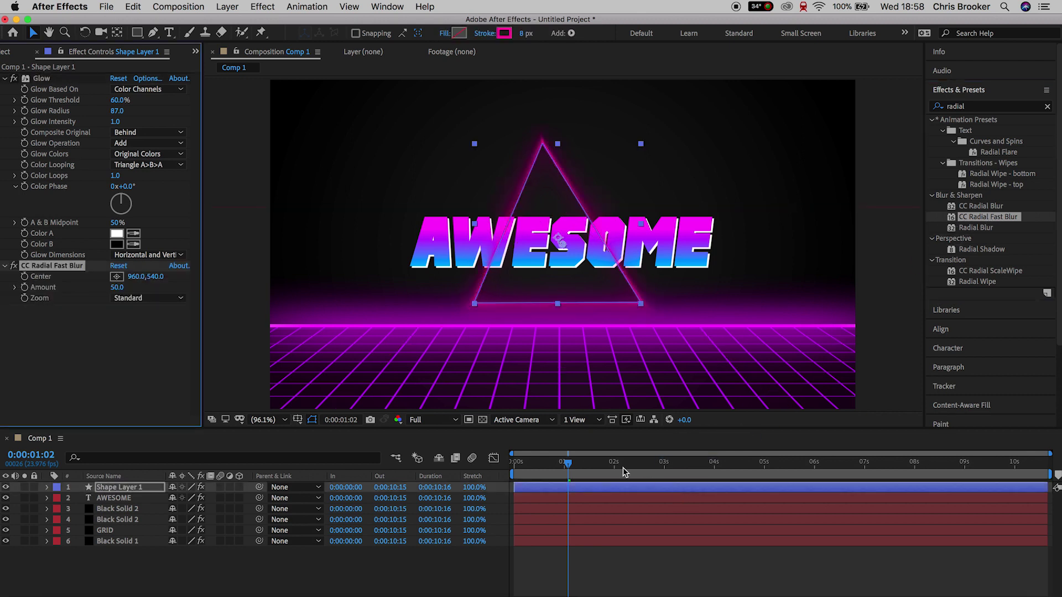
# - Set the triangle's radial fast blur amount to 63 and its zoom mode to Brightest
pyautogui.moveTo(117, 287)
pyautogui.mouseDown()
pyautogui.moveTo(154, 290)
pyautogui.moveTo(133, 289)
pyautogui.mouseUp()
pyautogui.click(142, 298)
pyautogui.click(148, 326)
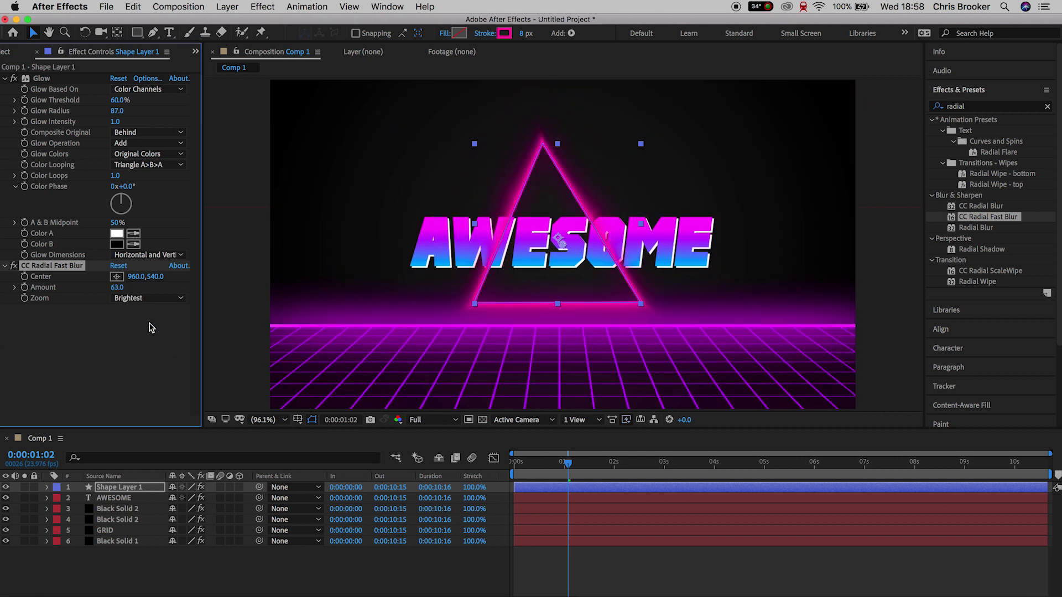
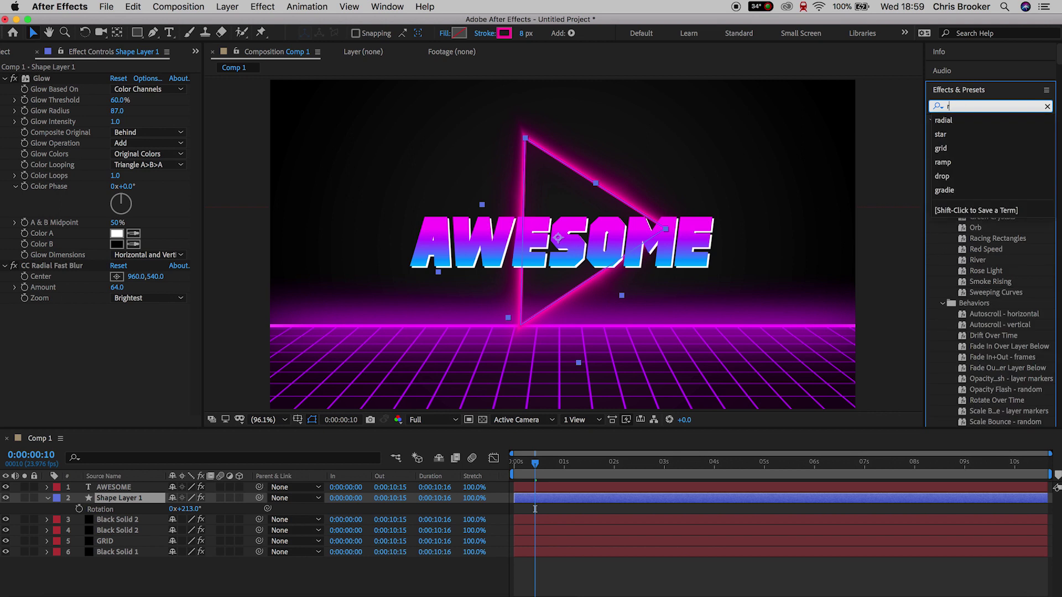
# - Search for "ramp", apply Gradient Ramp to the triangle's shape layer and set its start color to blue 00A8FF
pyautogui.write('amp')
pyautogui.moveTo(993, 131); pyautogui.dragTo(137, 500)
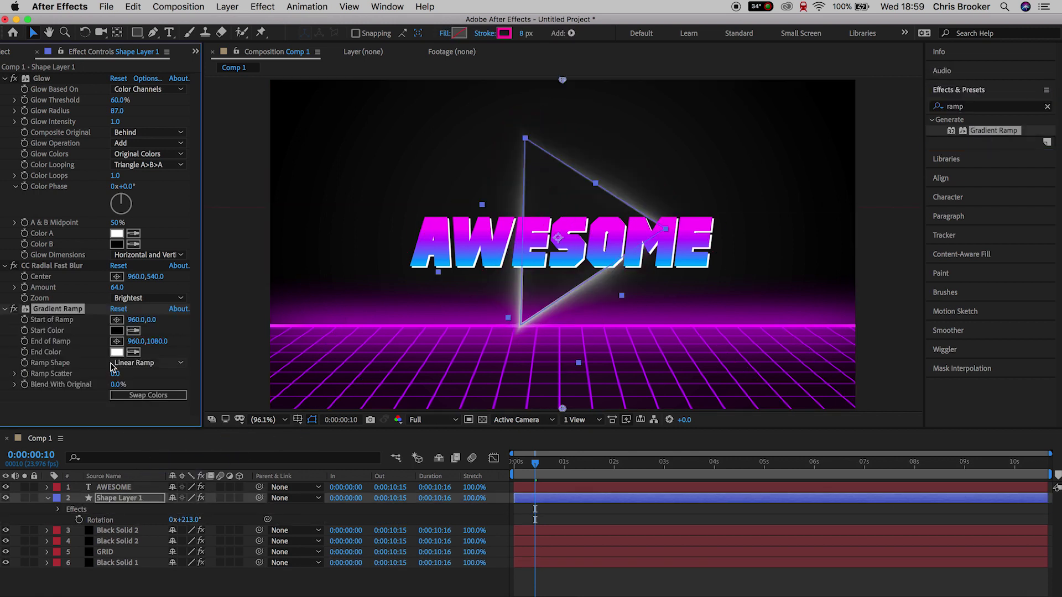
pyautogui.click(120, 331)
pyautogui.moveTo(232, 229); pyautogui.dragTo(233, 253)
pyautogui.moveTo(147, 260); pyautogui.dragTo(223, 155)
pyautogui.moveTo(235, 243); pyautogui.dragTo(234, 239)
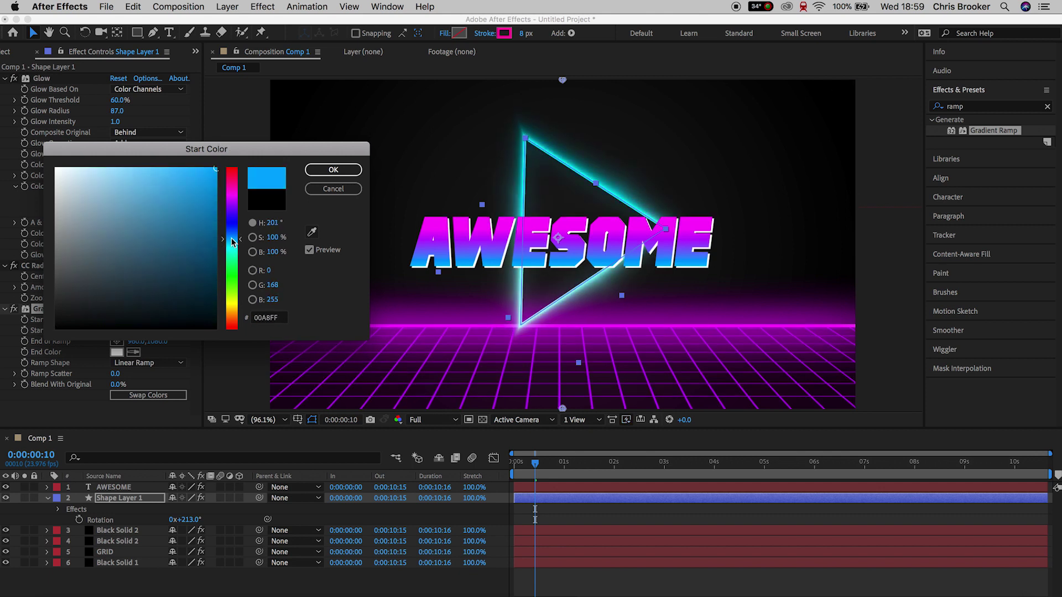
pyautogui.click(333, 169)
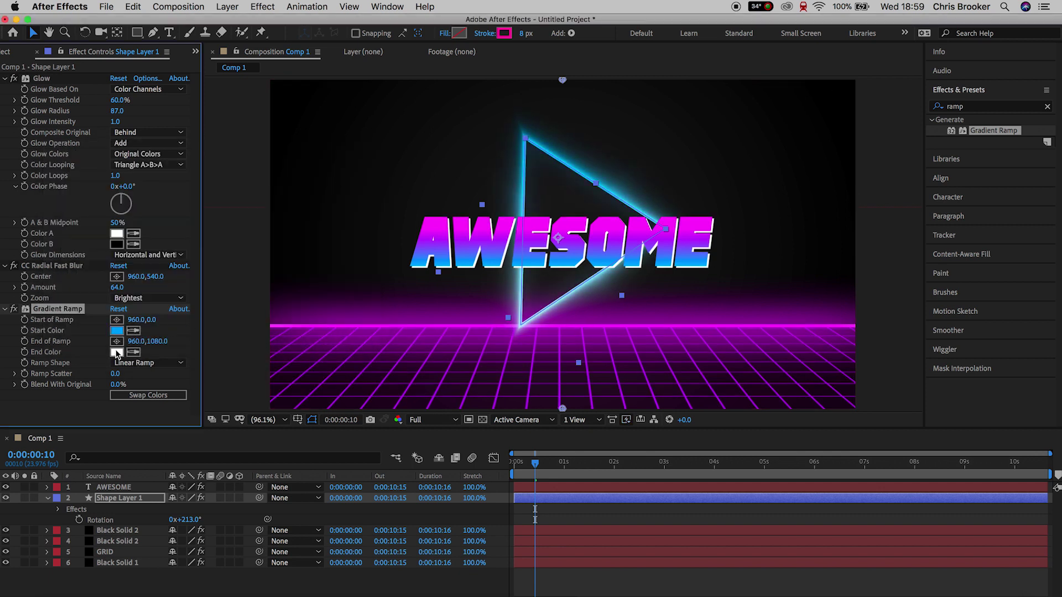
# - Set the end color of the triangle's gradient ramp to magenta
pyautogui.click(116, 352)
pyautogui.moveTo(233, 326); pyautogui.dragTo(233, 197)
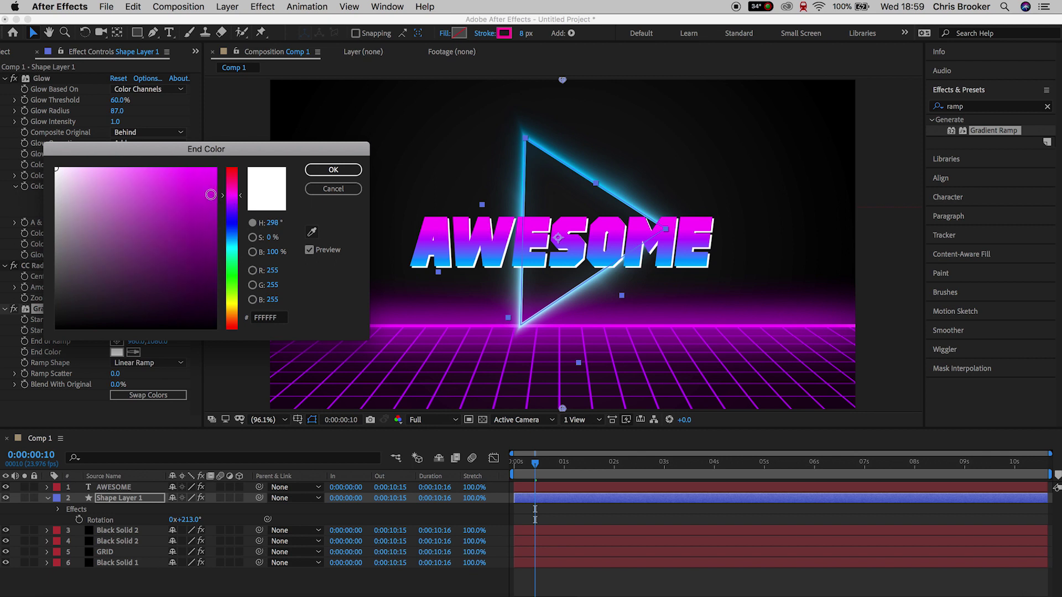
pyautogui.moveTo(165, 232); pyautogui.dragTo(246, 154)
pyautogui.click(339, 170)
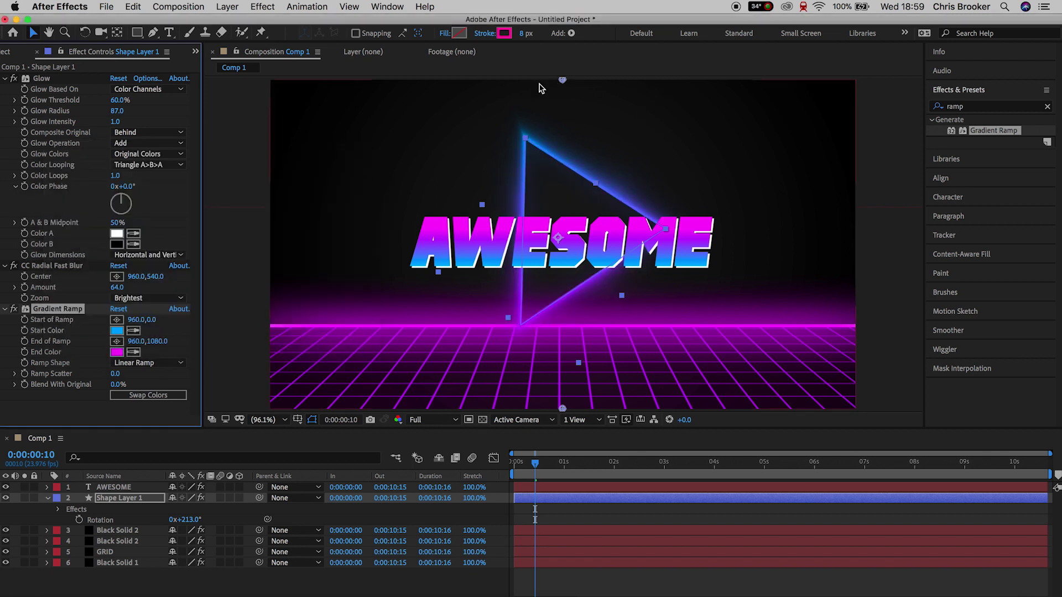
# - Place the ramp's start point at 835.1, 318.4 and its end point at 1219.4, 443.2 so the gradient runs across the triangle
pyautogui.moveTo(562, 81); pyautogui.dragTo(512, 152)
pyautogui.click(115, 343)
pyautogui.click(653, 229)
pyautogui.moveTo(656, 232); pyautogui.dragTo(642, 216)
pyautogui.moveTo(512, 152); pyautogui.dragTo(525, 179)
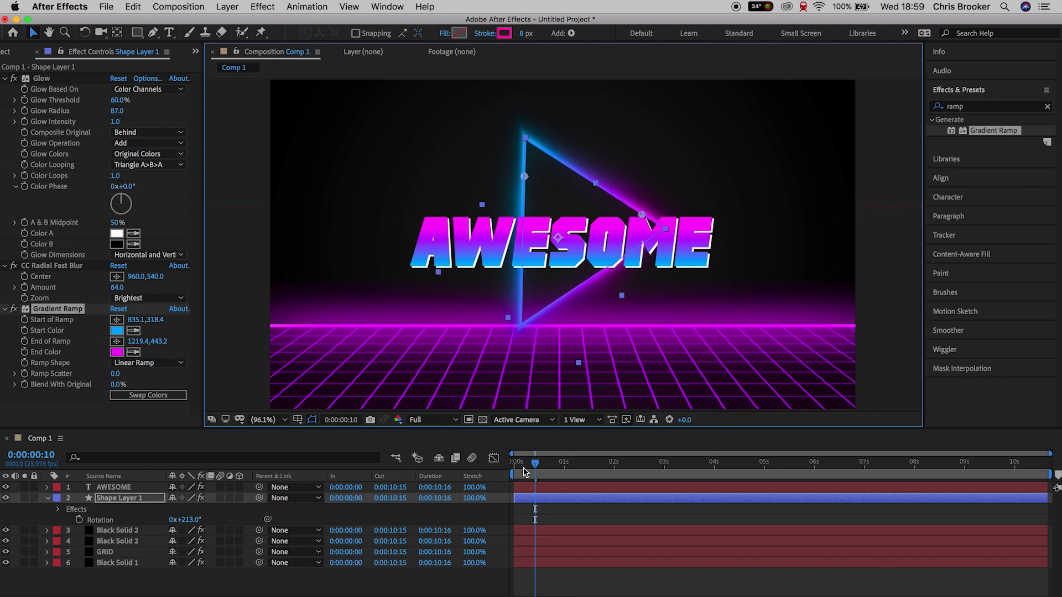
# - Animate the triangle's rotation with keyframes at the first frame and the end of the timeline, and preview the spin
pyautogui.press('Home')
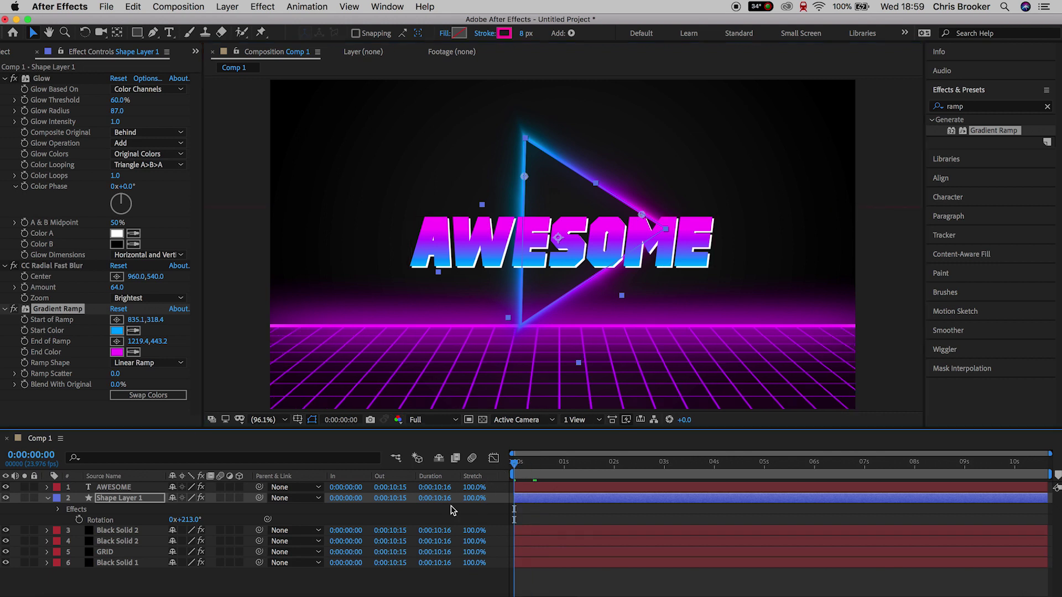
pyautogui.click(118, 498)
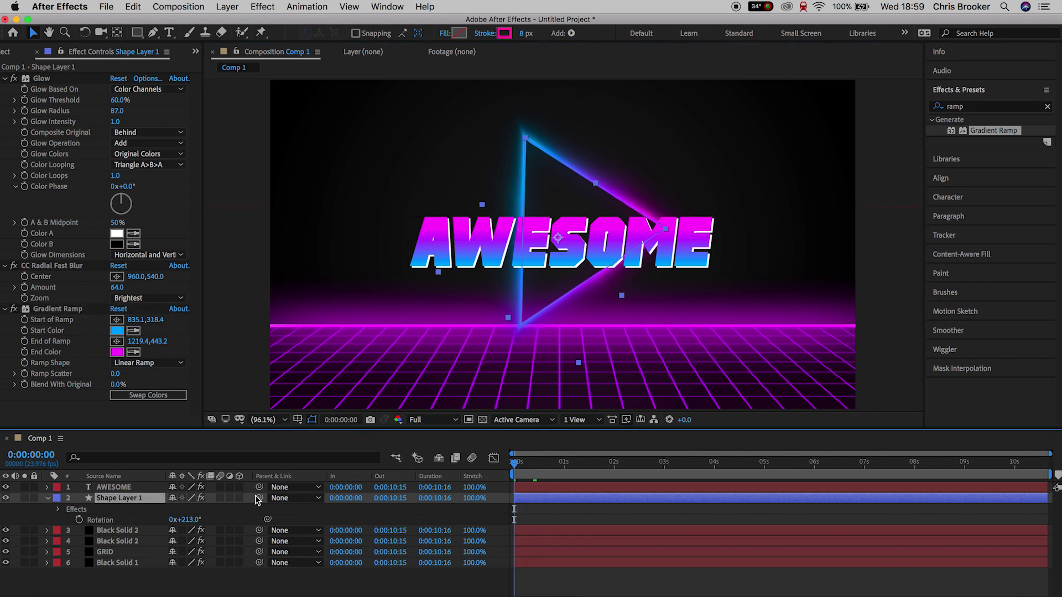
pyautogui.click(79, 519)
pyautogui.moveTo(551, 468); pyautogui.dragTo(1051, 474)
pyautogui.moveTo(199, 526); pyautogui.dragTo(168, 526)
pyautogui.moveTo(1046, 462); pyautogui.dragTo(420, 485)
pyautogui.click(626, 520)
pyautogui.press('space')
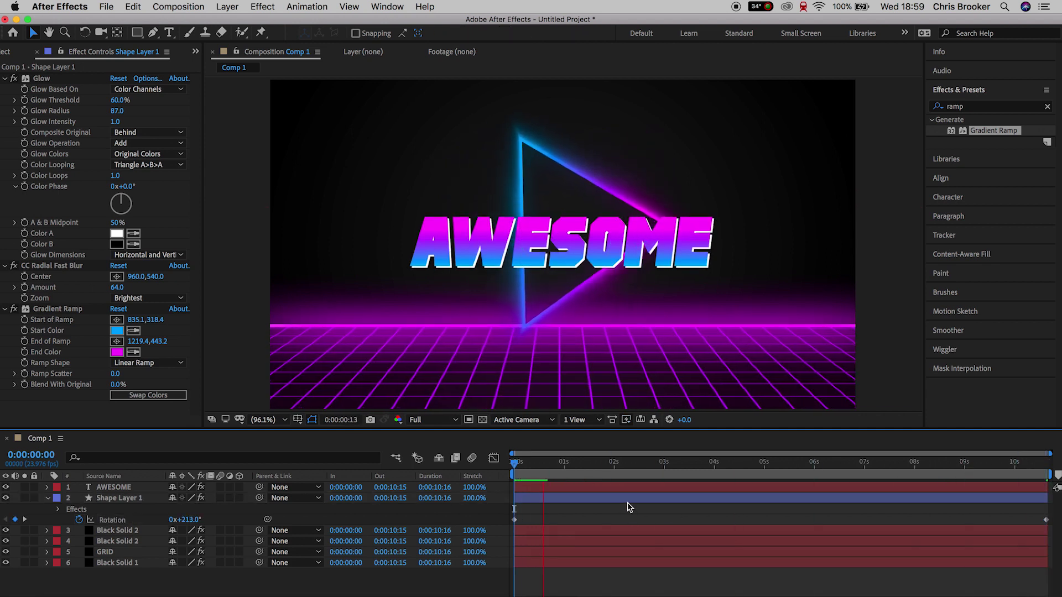
# - Move the triangle up to position 945.4, 469.2 and preview the animation from the start
pyautogui.click(595, 281)
pyautogui.press('p')
pyautogui.moveTo(569, 213); pyautogui.dragTo(569, 188)
pyautogui.press('space')
pyautogui.moveTo(596, 462); pyautogui.dragTo(971, 442)
pyautogui.press('Home')
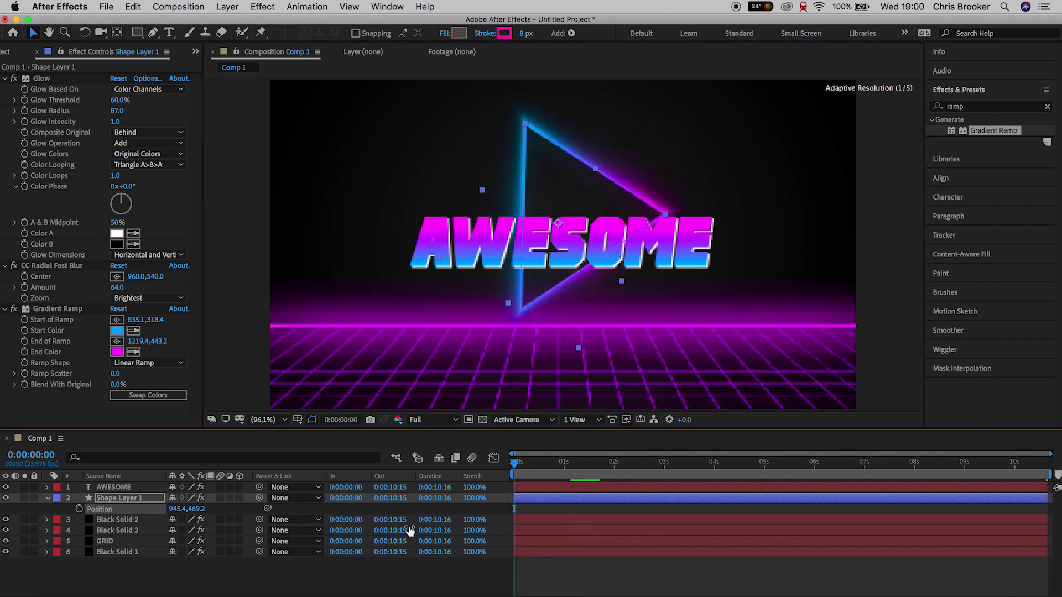
pyautogui.click(648, 586)
pyautogui.press('space')
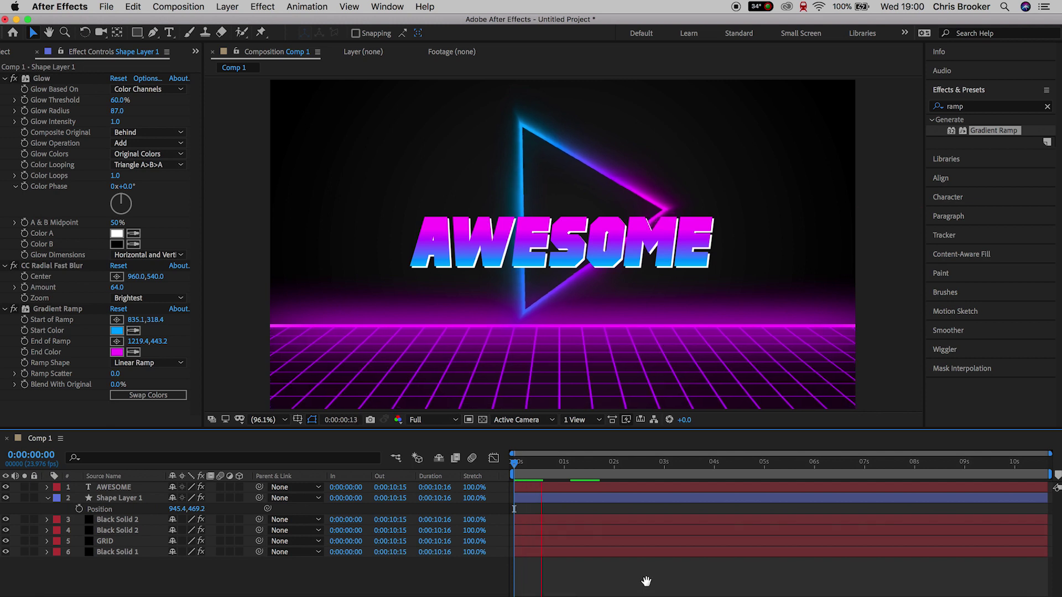
# - Create a new black 1920 × 1080 solid layer named Vignette
pyautogui.click(227, 7)
pyautogui.moveTo(235, 22)
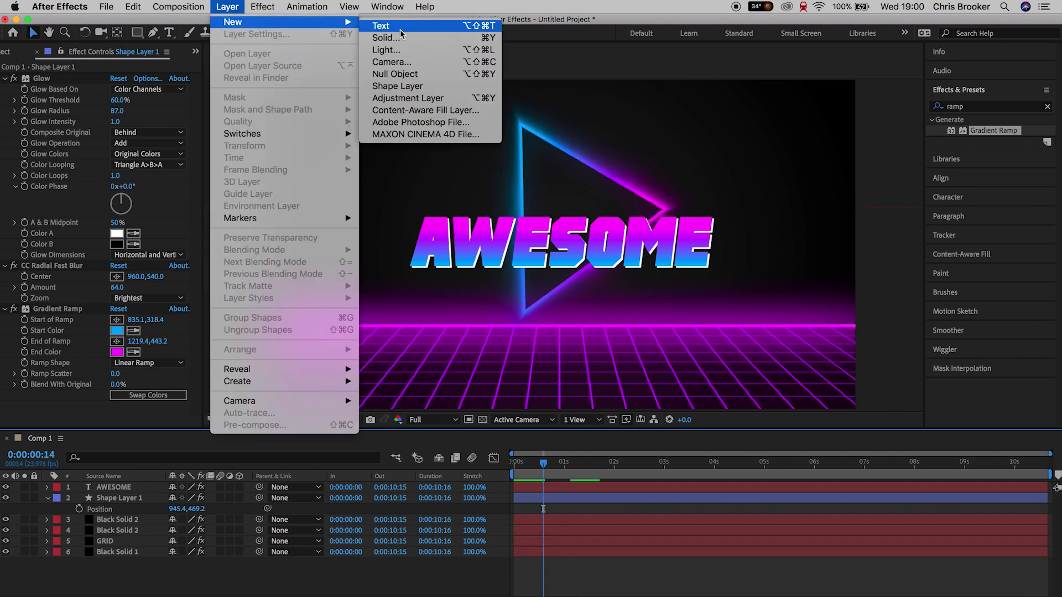
pyautogui.click(412, 39)
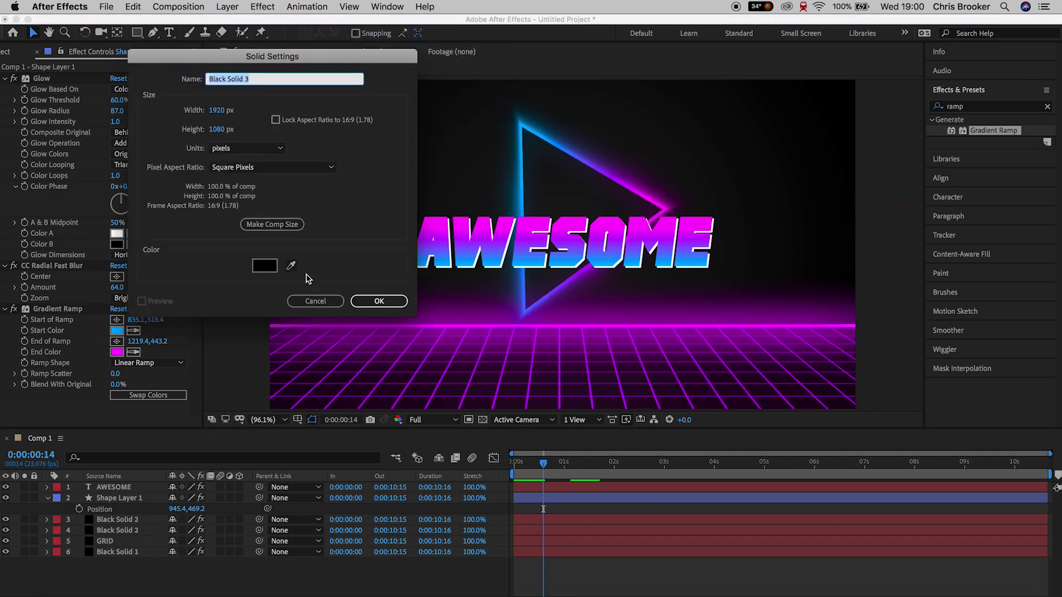
pyautogui.write('Vignette')
pyautogui.press('Return')
# - Draw an elliptical mask spanning nearly the whole frame on the Vignette solid and reveal the mask's properties
pyautogui.moveTo(138, 33); pyautogui.dragTo(156, 61)
pyautogui.moveTo(272, 82); pyautogui.dragTo(852, 406)
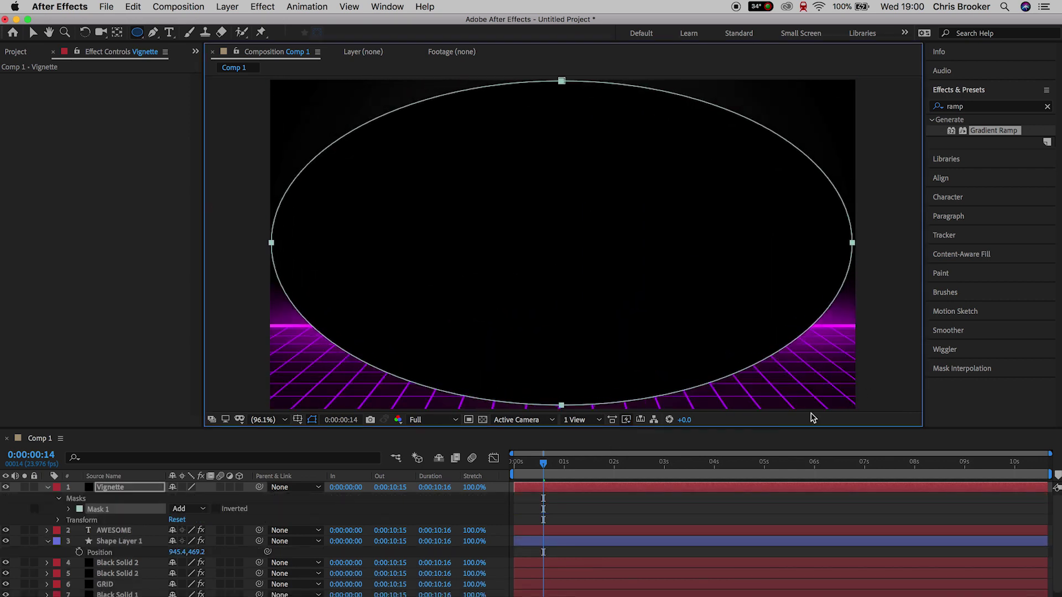
pyautogui.click(68, 509)
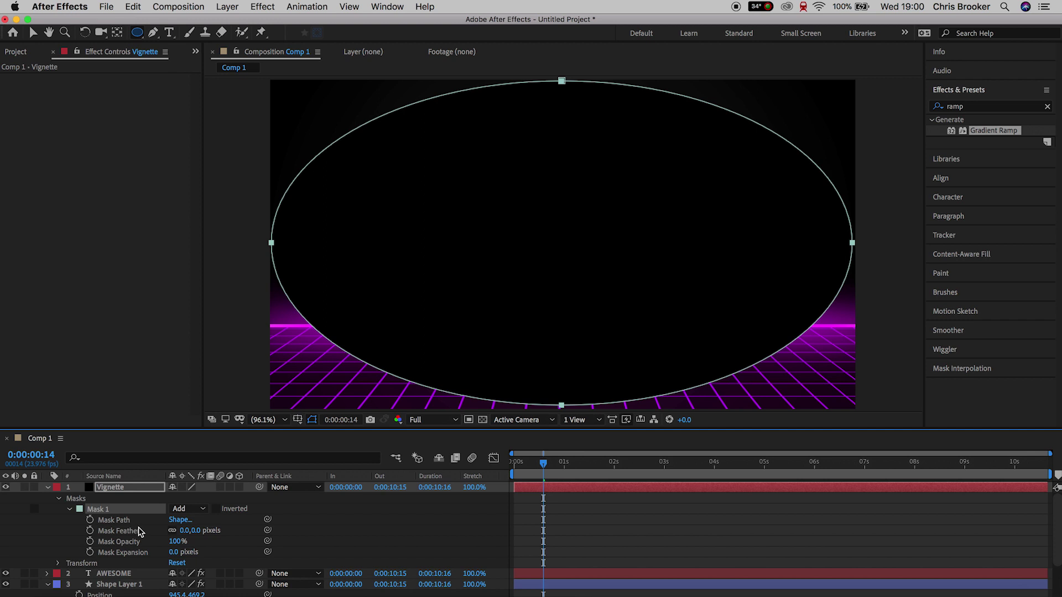
# - Invert the Vignette layer's elliptical mask and set its feather to 240 pixels
pyautogui.click(216, 509)
pyautogui.moveTo(184, 531); pyautogui.dragTo(313, 529)
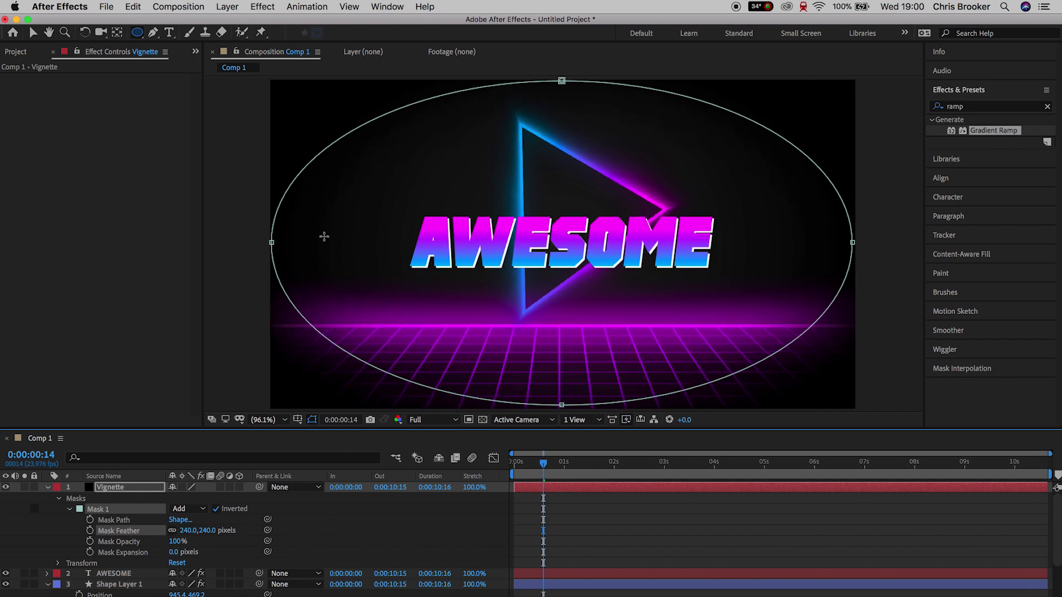
# - Pull the side and lower points of the vignette mask slightly inward and preview the animation
pyautogui.click(33, 34)
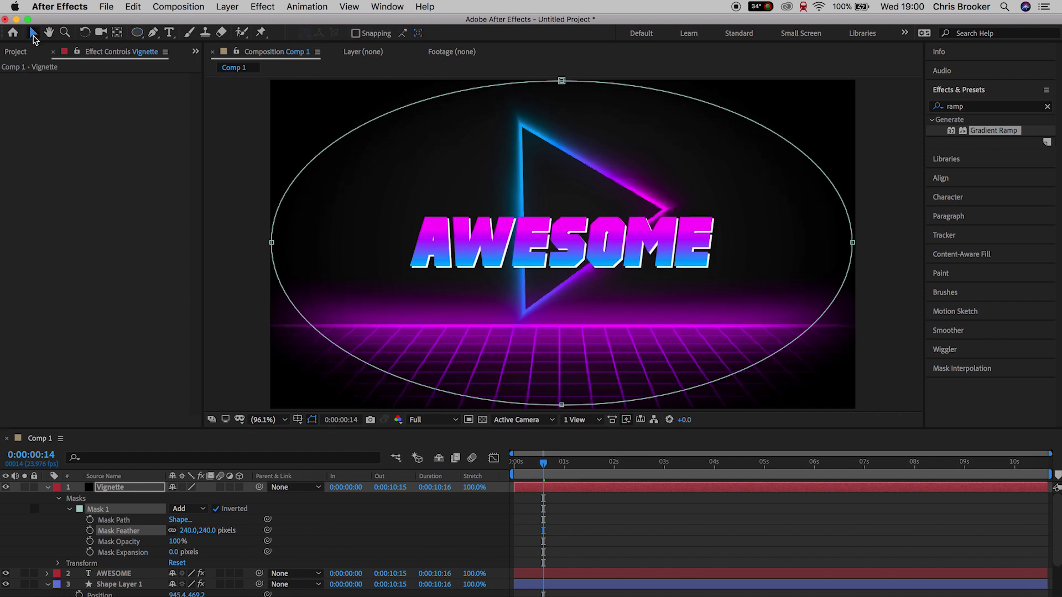
pyautogui.moveTo(275, 249); pyautogui.dragTo(298, 250)
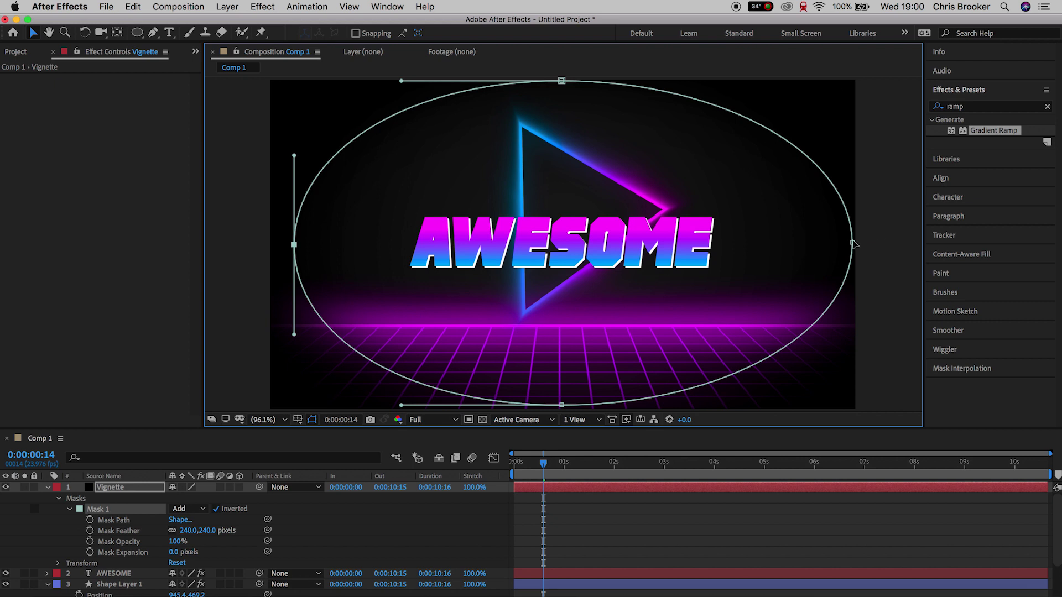
pyautogui.moveTo(855, 244); pyautogui.dragTo(839, 243)
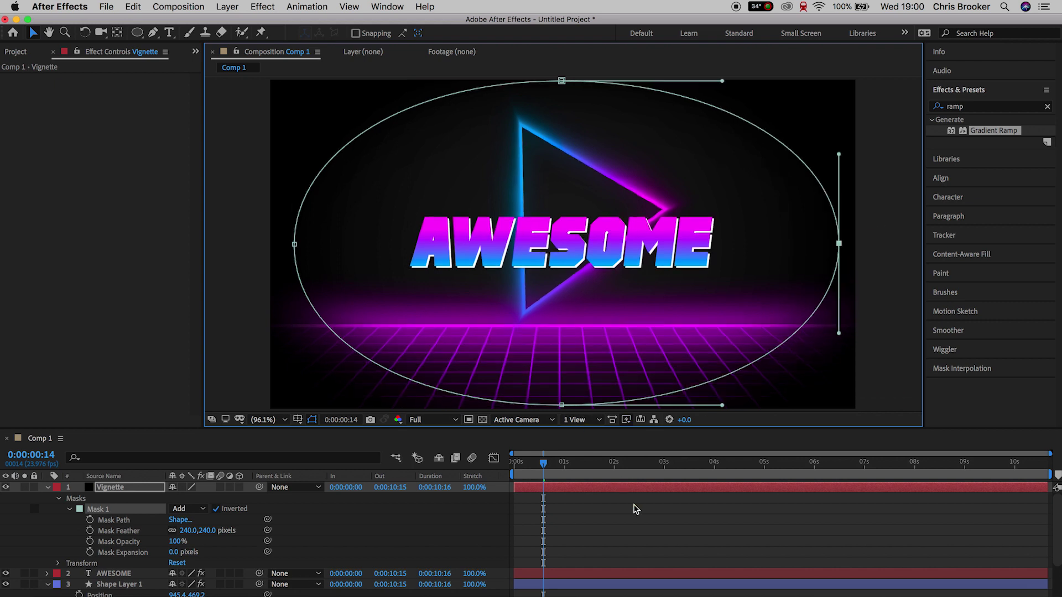
pyautogui.moveTo(561, 406); pyautogui.dragTo(630, 406)
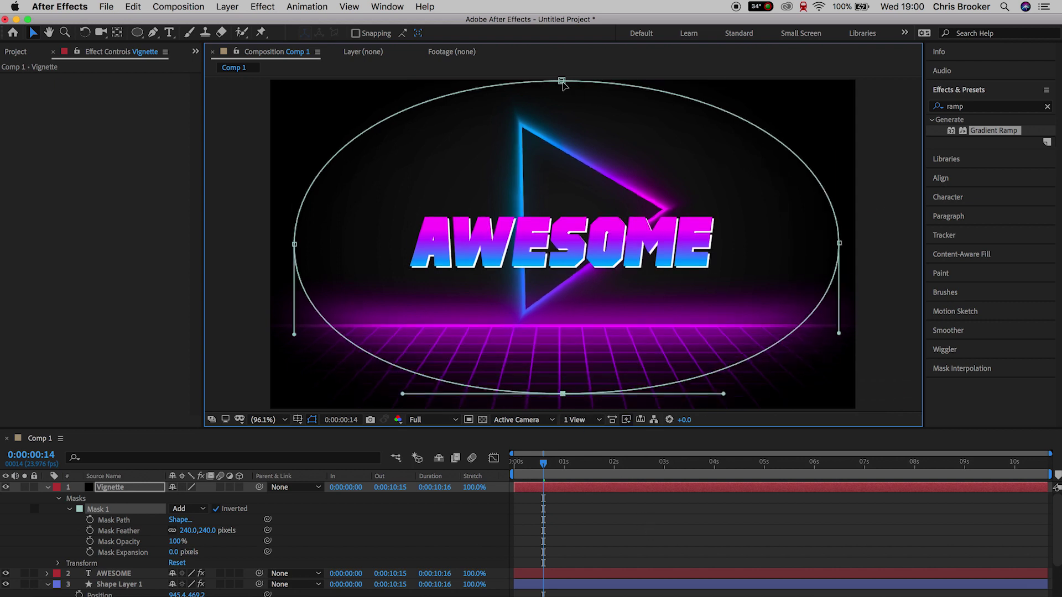
pyautogui.click(534, 464)
pyautogui.press('space')
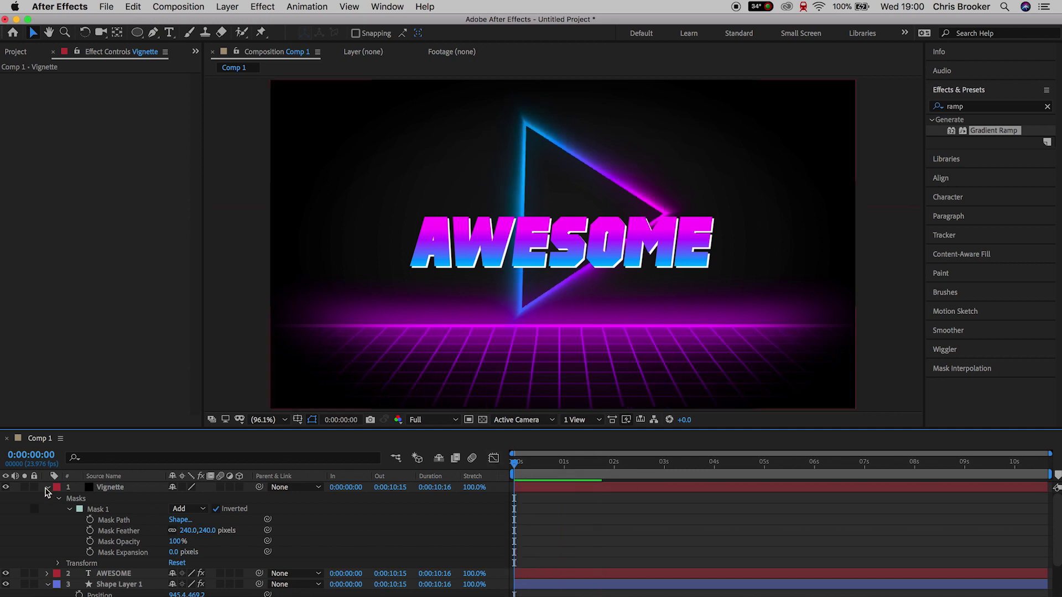
pyautogui.press('Home')
# - Collapse the Vignette layer's properties and create a new adjustment layer above all other layers
pyautogui.press('u')
pyautogui.click(228, 6)
pyautogui.moveTo(331, 21)
pyautogui.click(408, 98)
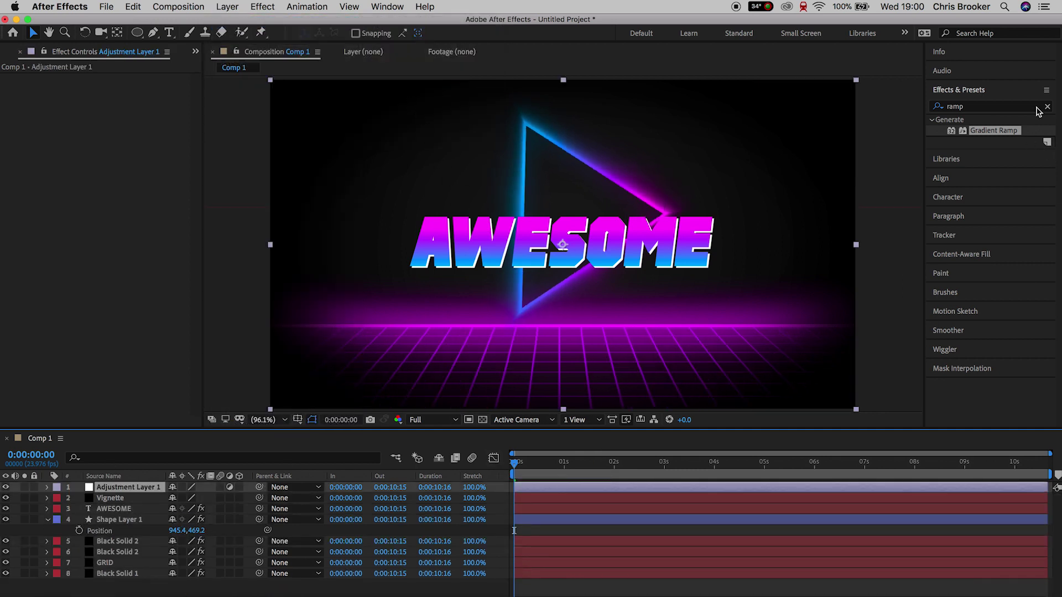
# - Apply the Noise effect to the adjustment layer with the amount at 12% and preview the grain
pyautogui.click(1047, 106)
pyautogui.write('noise')
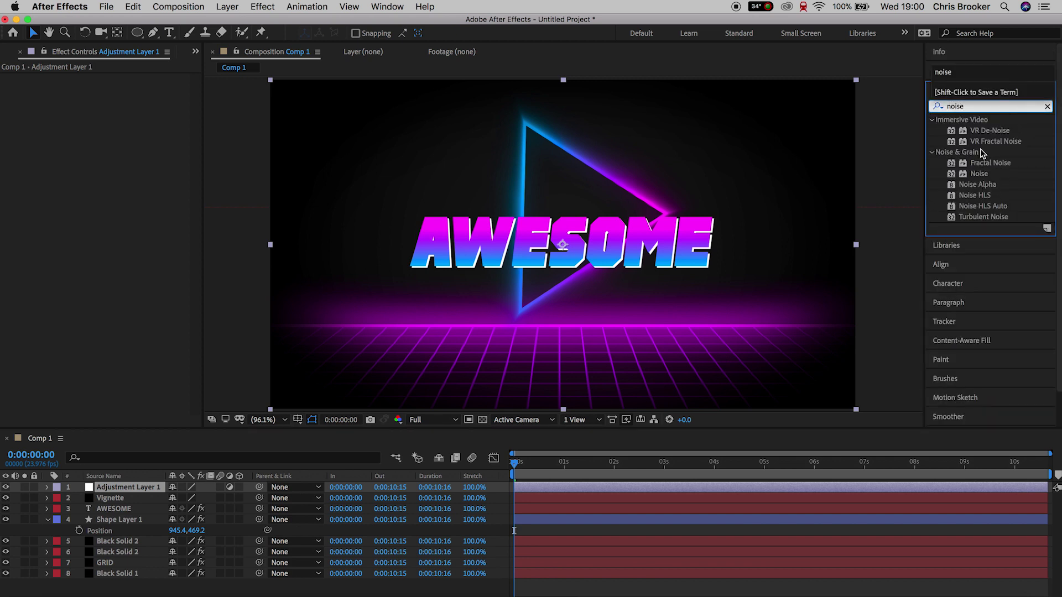
pyautogui.moveTo(982, 176); pyautogui.dragTo(112, 485)
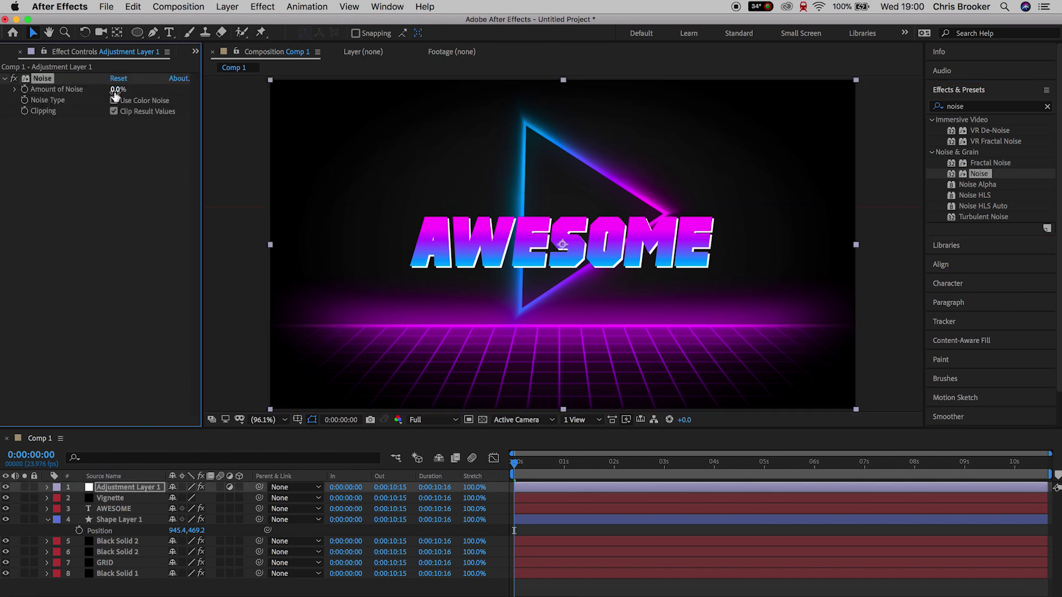
pyautogui.moveTo(123, 89); pyautogui.dragTo(118, 114)
pyautogui.press('space')
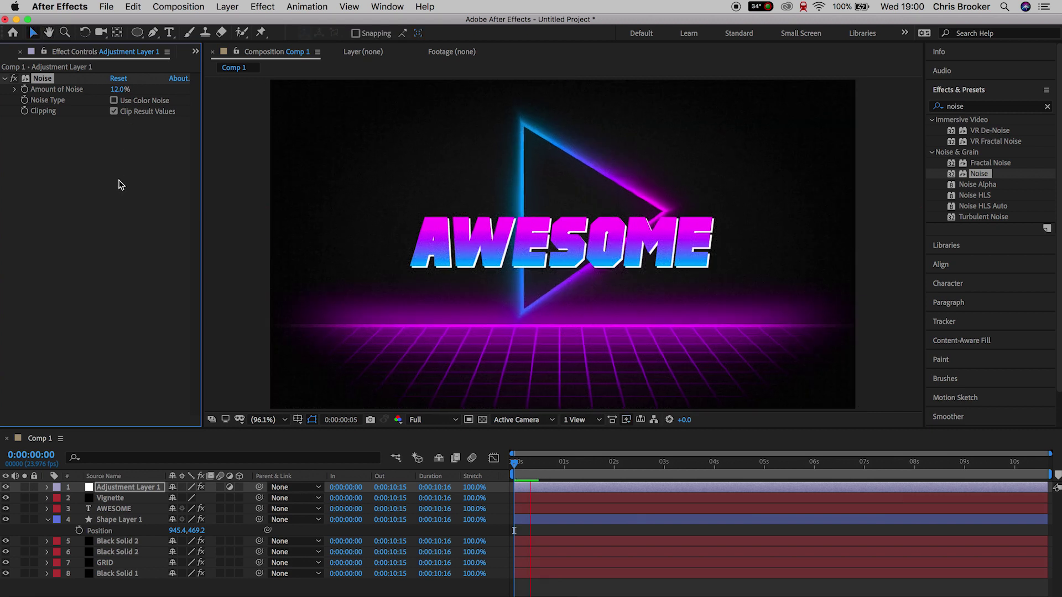
pyautogui.press('space')
# - Set the amount of noise to 20% and preview the animation from the start
pyautogui.click(116, 90)
pyautogui.write('20')
pyautogui.press('Return')
pyautogui.click(148, 240)
pyautogui.press('space')
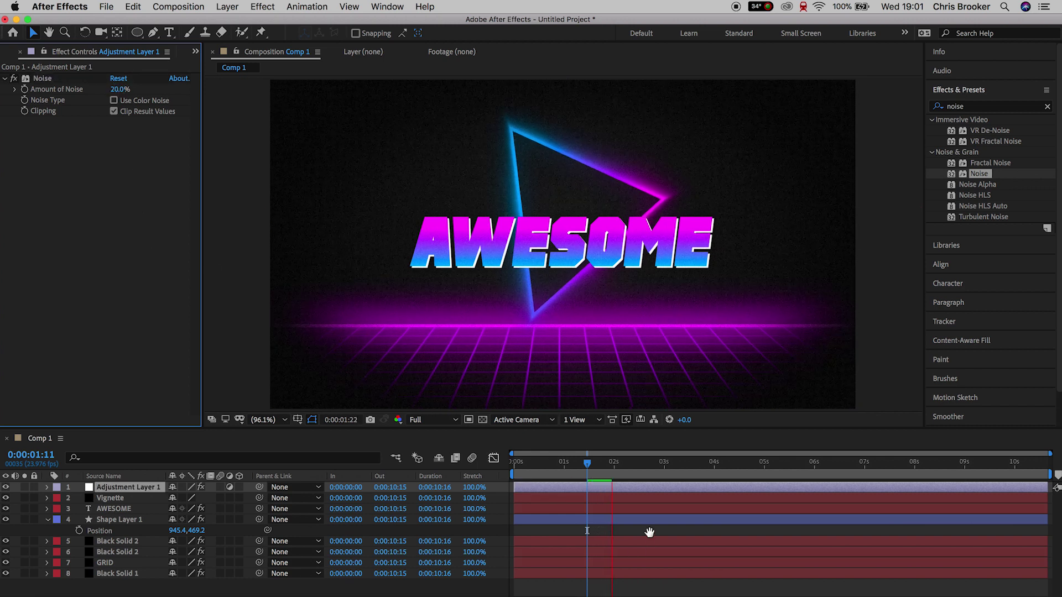
pyautogui.click(512, 463)
pyautogui.press('space')
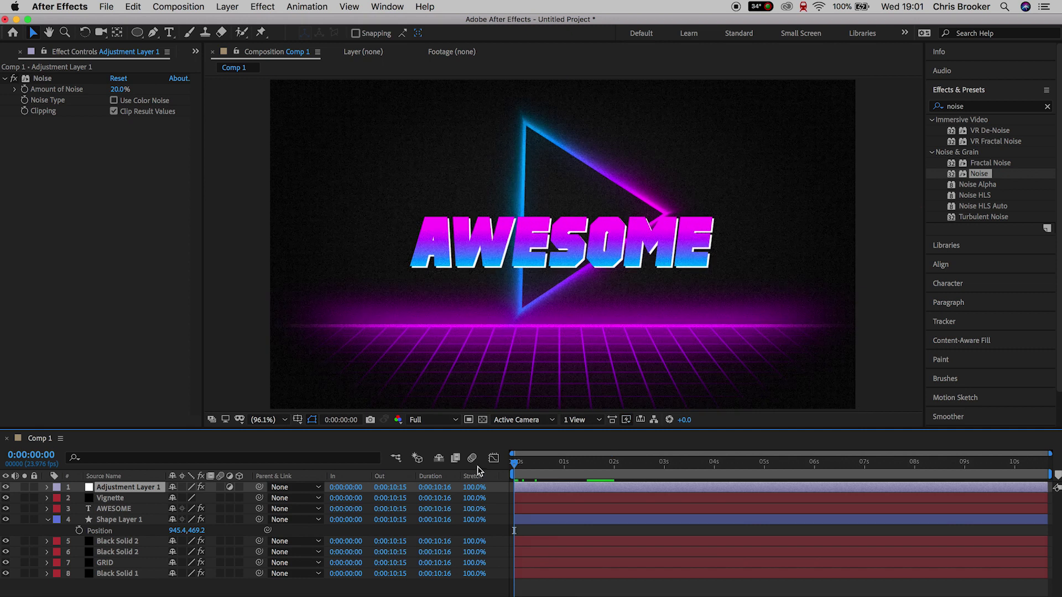
pyautogui.press('space')
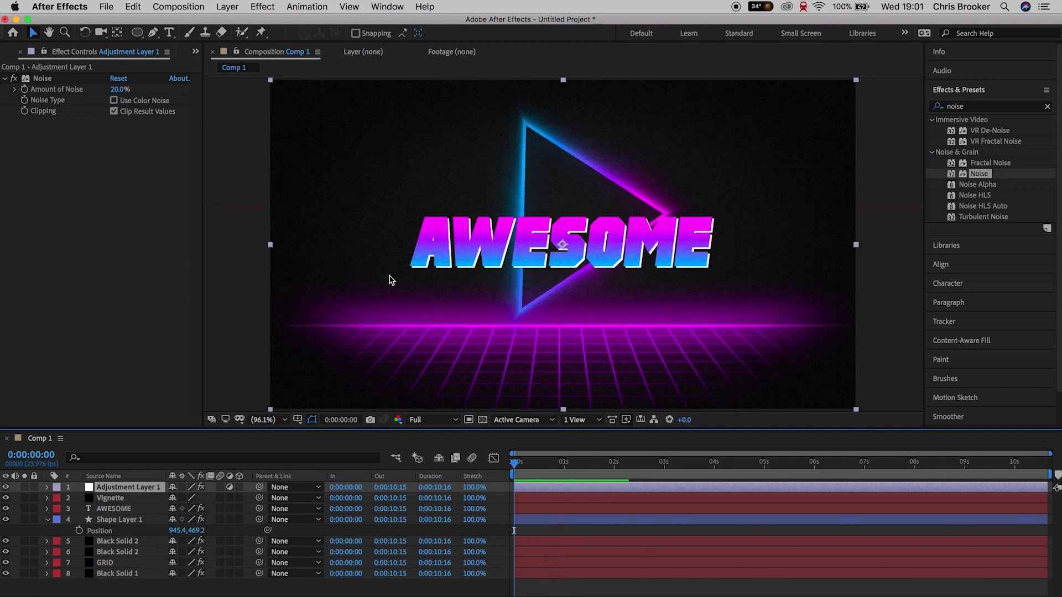
# - Apply Curves to the adjustment layer and steepen the RGB curve by pulling in both endpoints and lifting the midpoint slightly
pyautogui.click(981, 107)
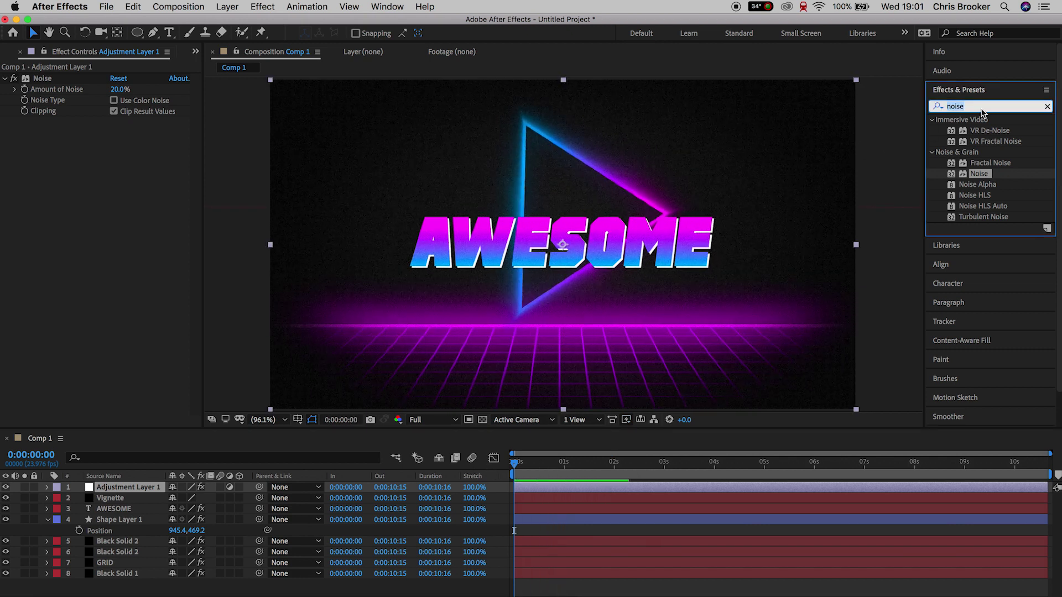
pyautogui.write('curves')
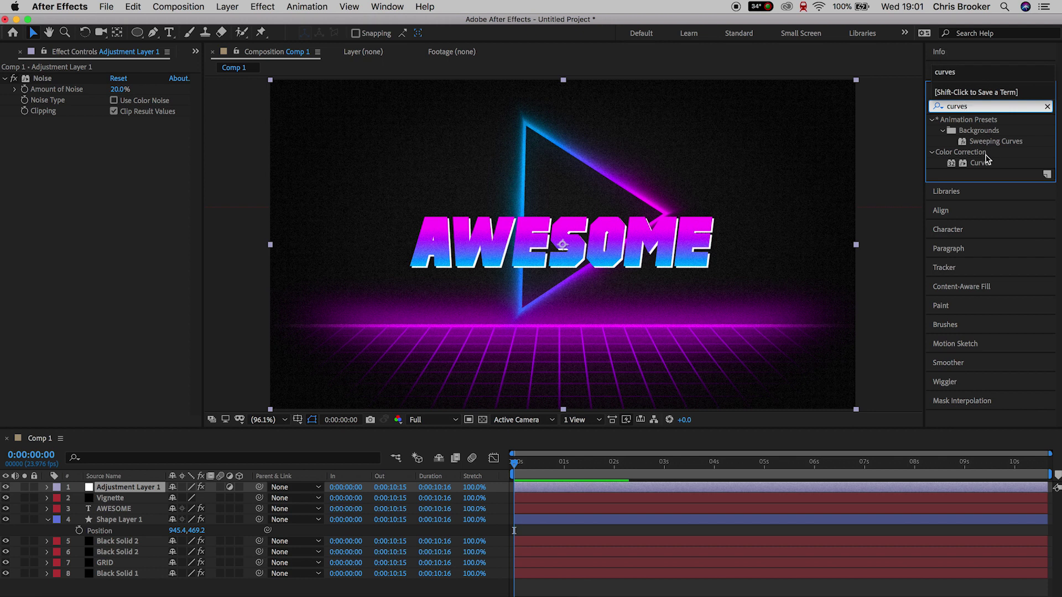
pyautogui.moveTo(985, 160); pyautogui.dragTo(103, 185)
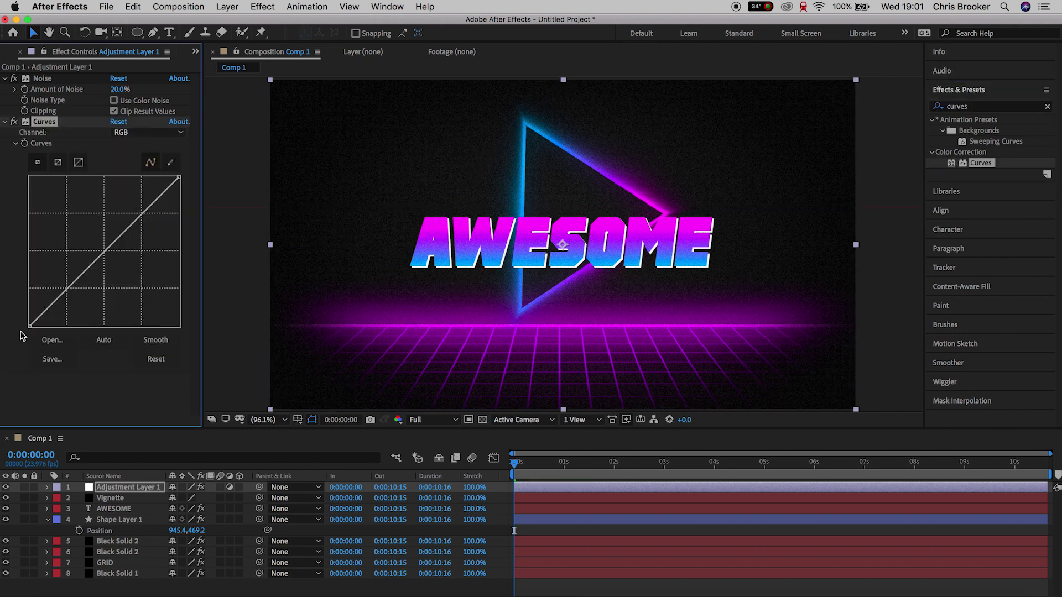
pyautogui.moveTo(30, 327); pyautogui.dragTo(41, 327)
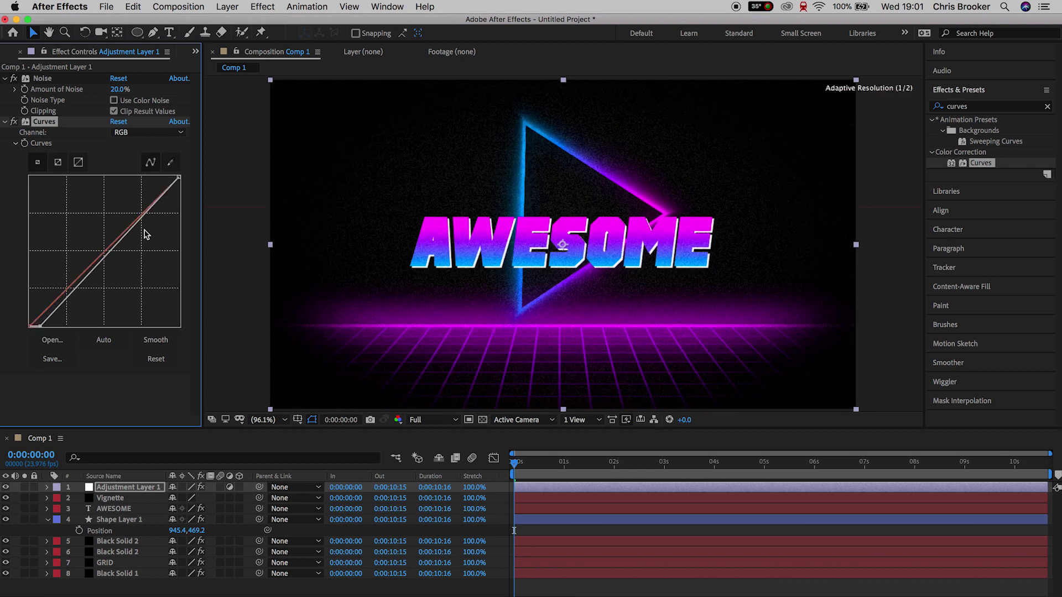
pyautogui.moveTo(178, 177); pyautogui.dragTo(171, 179)
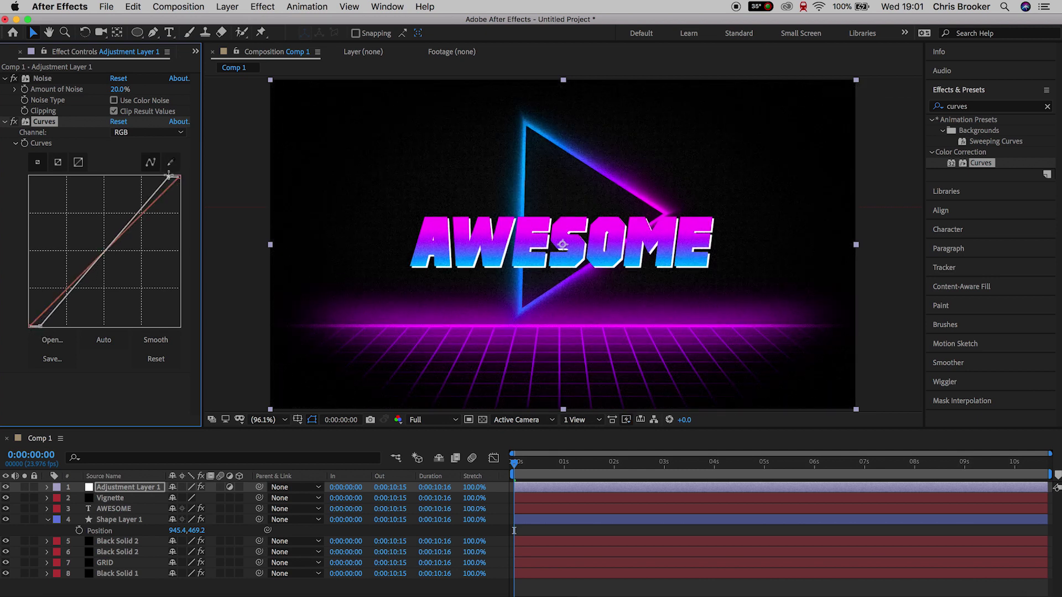
pyautogui.moveTo(107, 255); pyautogui.dragTo(103, 248)
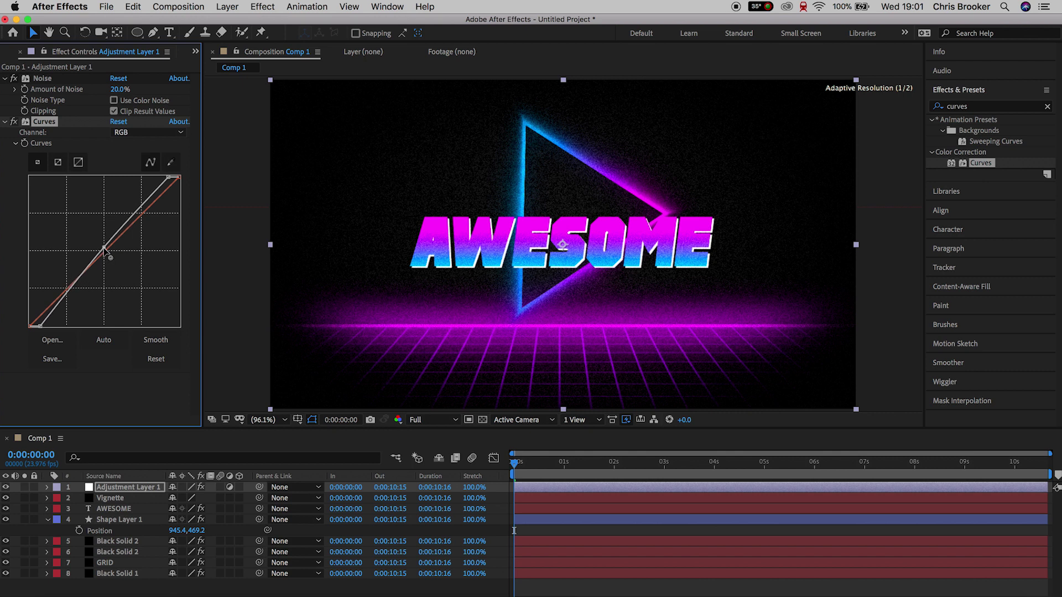
# - Pull the midtones of the Curves effect's Red channel down for a cooler look
pyautogui.click(148, 132)
pyautogui.click(135, 158)
pyautogui.moveTo(103, 248); pyautogui.dragTo(124, 256)
# - Shape the Green channel's curve into a gentle S, raising the highlights and lowering the shadows
pyautogui.click(148, 132)
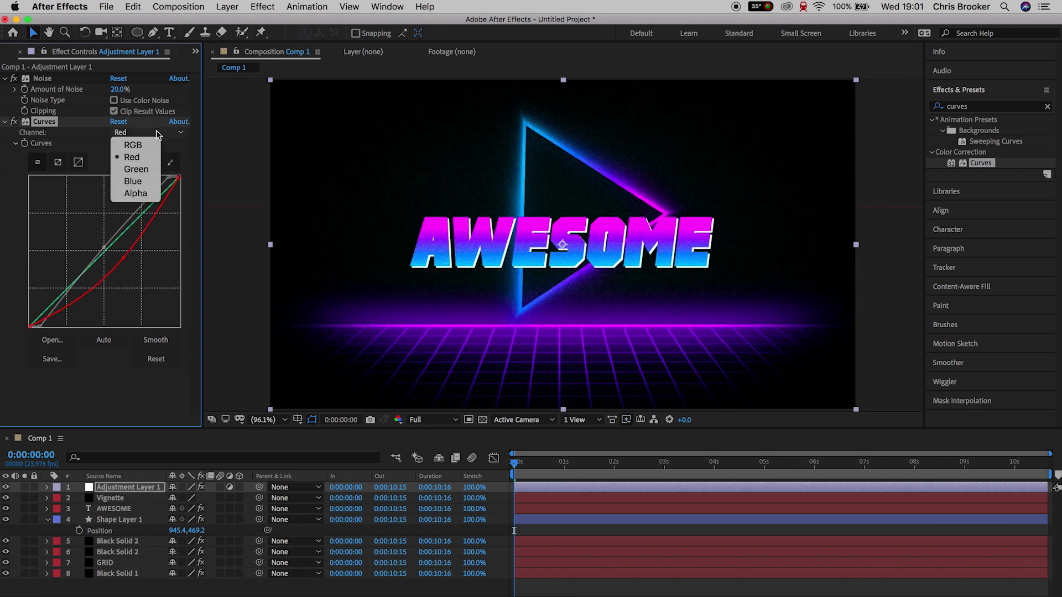
pyautogui.click(112, 266)
pyautogui.moveTo(133, 234); pyautogui.dragTo(131, 216)
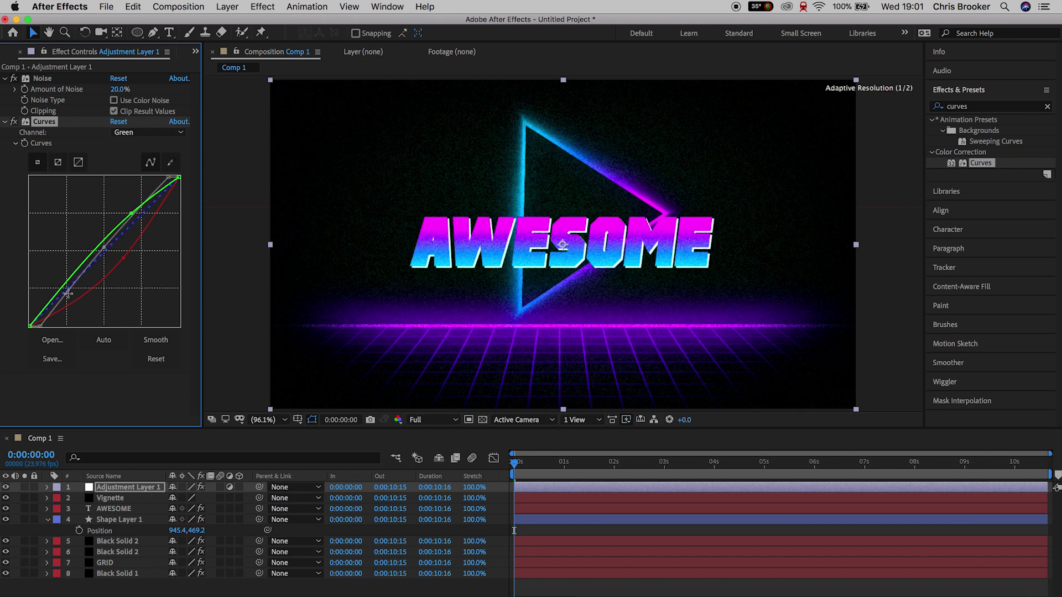
pyautogui.moveTo(68, 292); pyautogui.dragTo(72, 291)
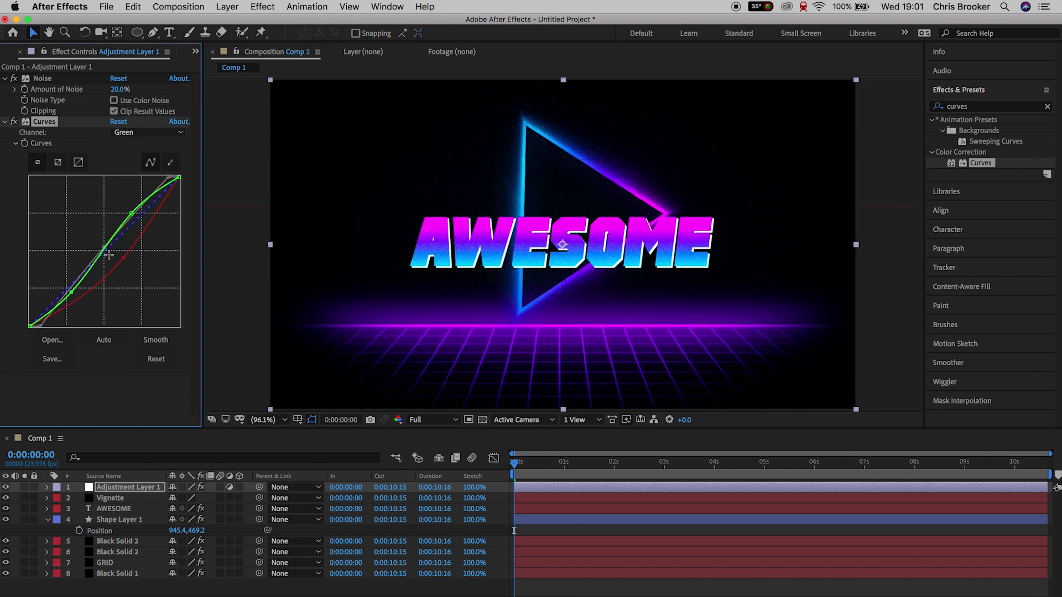
# - Lift the Blue channel's shadows and lower its highlights slightly, and preview the colour grade
pyautogui.click(150, 133)
pyautogui.click(138, 188)
pyautogui.moveTo(105, 247); pyautogui.dragTo(72, 287)
pyautogui.moveTo(148, 203); pyautogui.dragTo(160, 213)
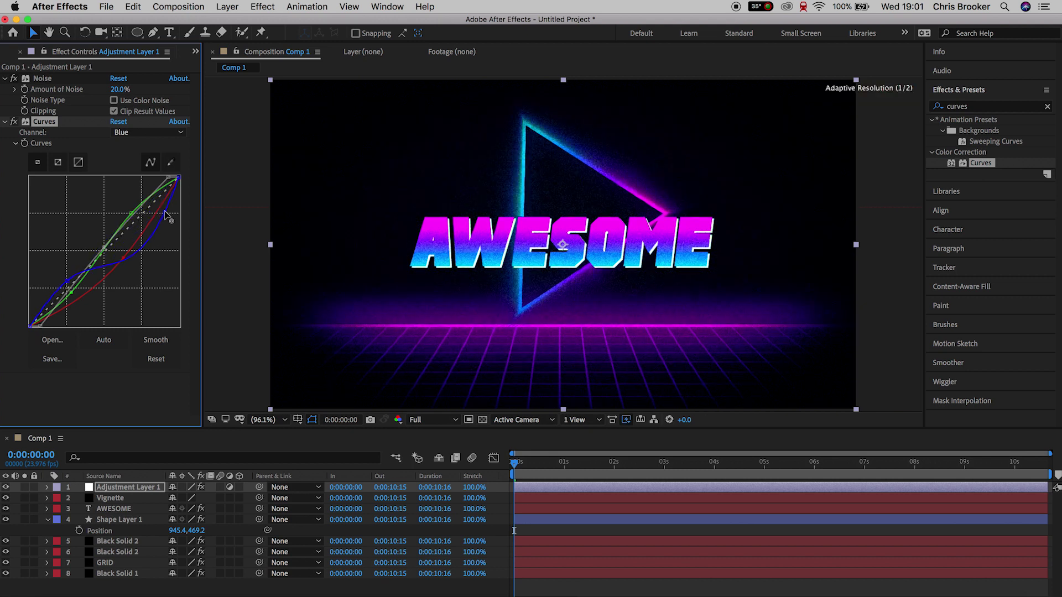
pyautogui.moveTo(154, 204)
pyautogui.mouseDown()
pyautogui.moveTo(165, 214)
pyautogui.moveTo(152, 204)
pyautogui.mouseUp()
pyautogui.moveTo(161, 212); pyautogui.dragTo(156, 206)
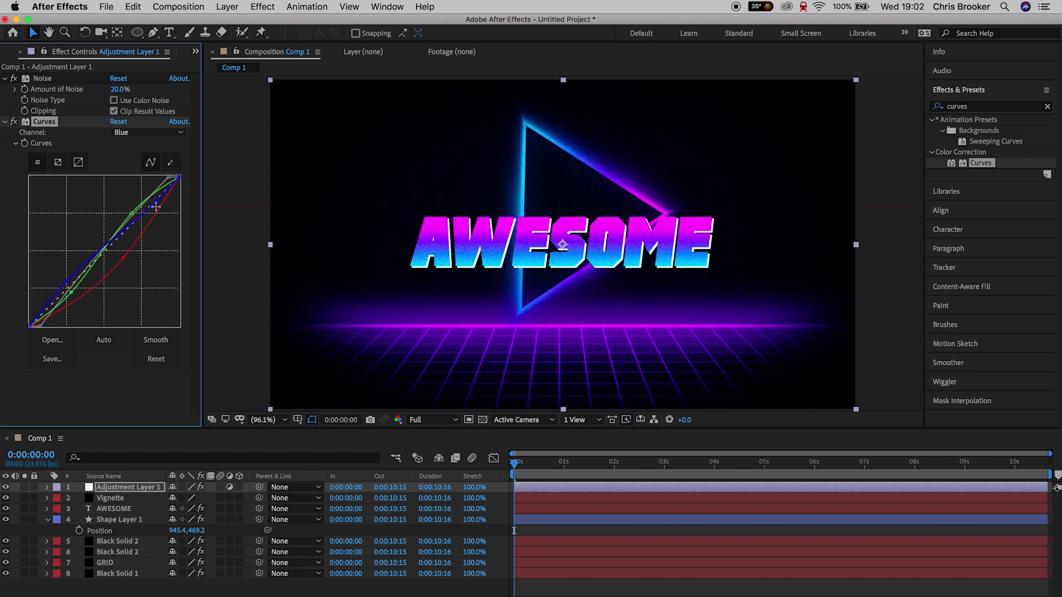
pyautogui.press('space')
pyautogui.press('space')
pyautogui.press('space')
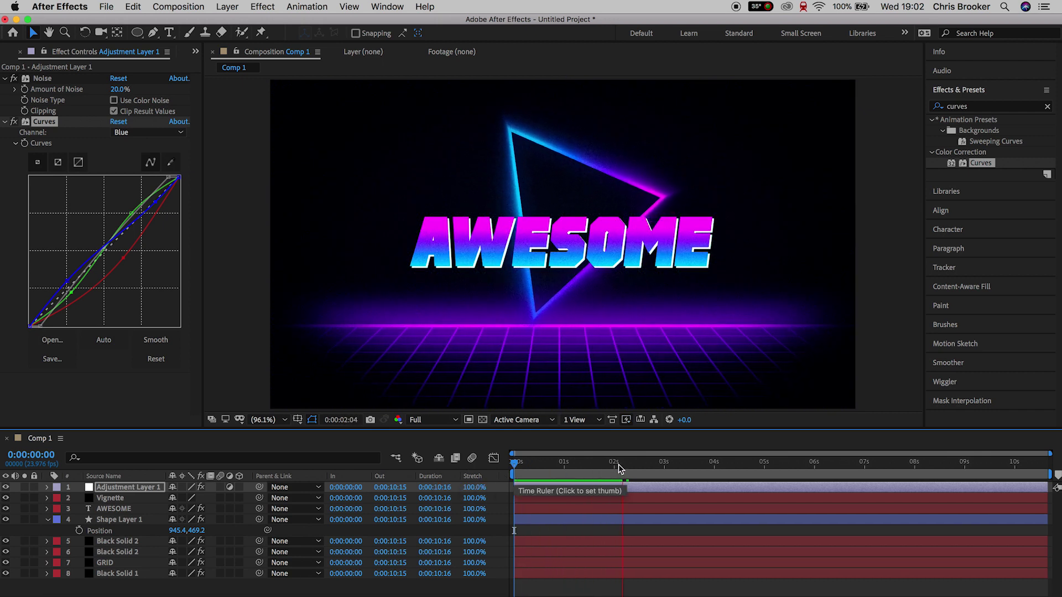
pyautogui.press('space')
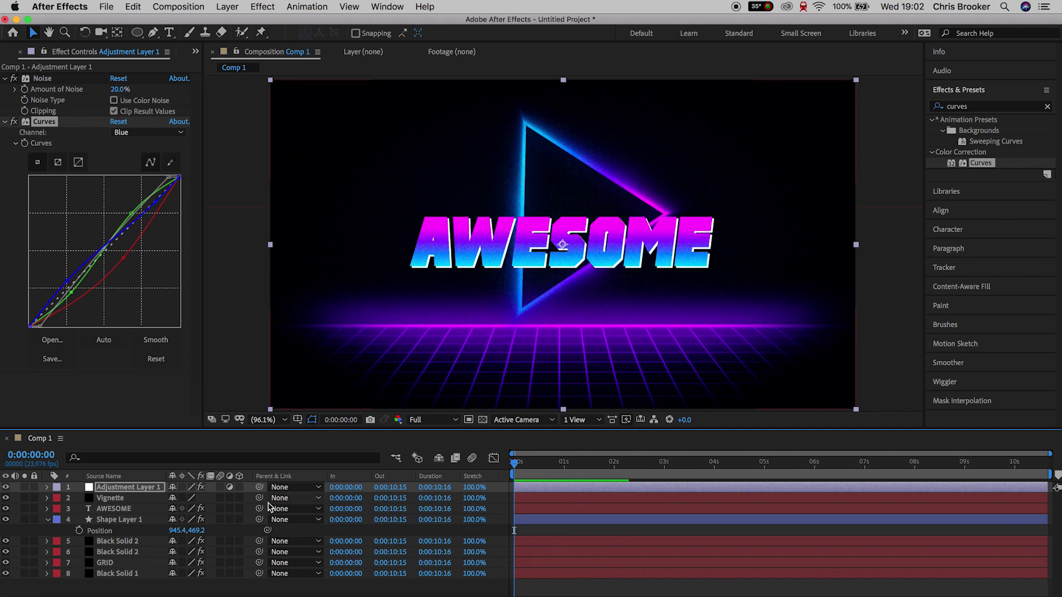
# - Add Scale keyframes at 100% to the AWESOME text layer at frames 12 and 8
pyautogui.click(114, 509)
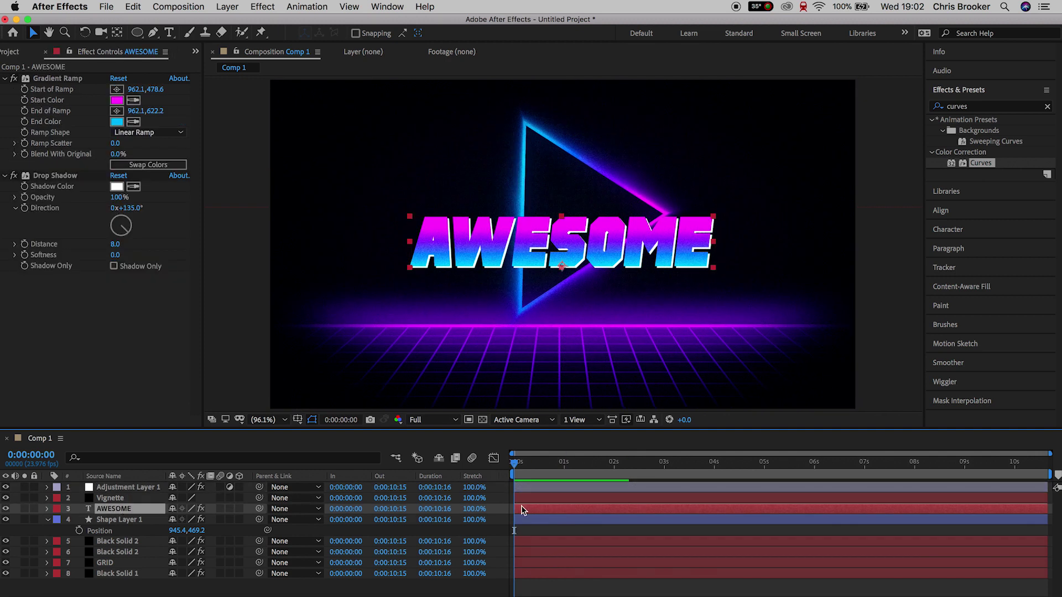
pyautogui.moveTo(515, 462); pyautogui.dragTo(540, 470)
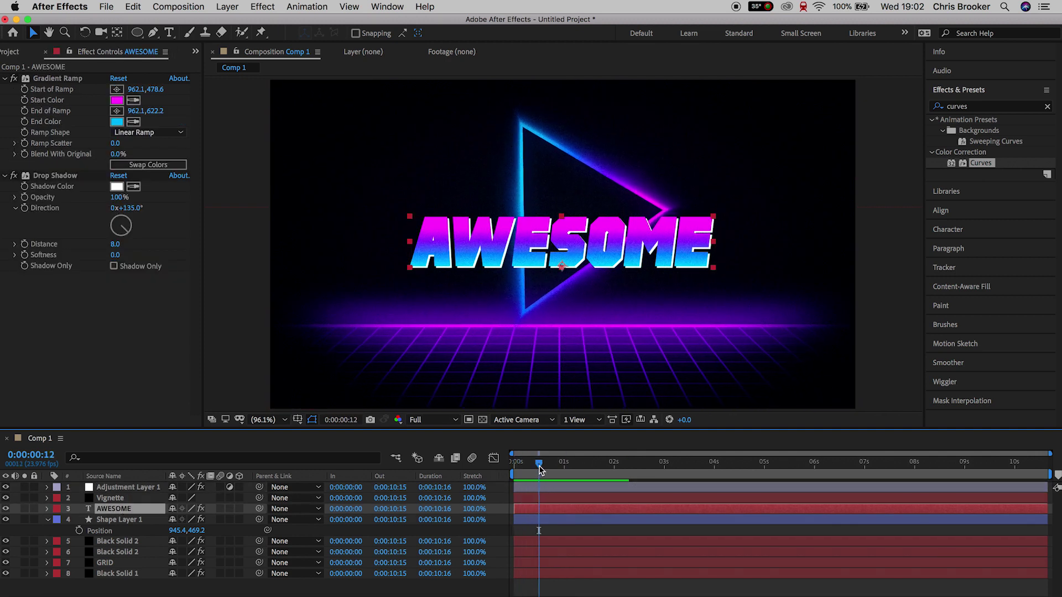
pyautogui.press('s')
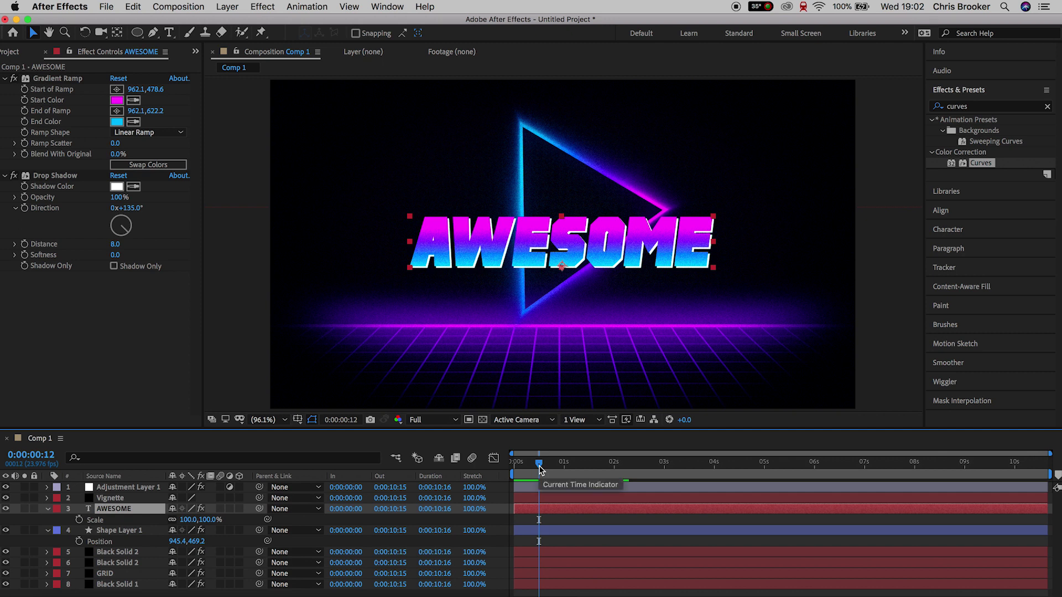
pyautogui.click(79, 520)
pyautogui.moveTo(540, 466); pyautogui.dragTo(532, 468)
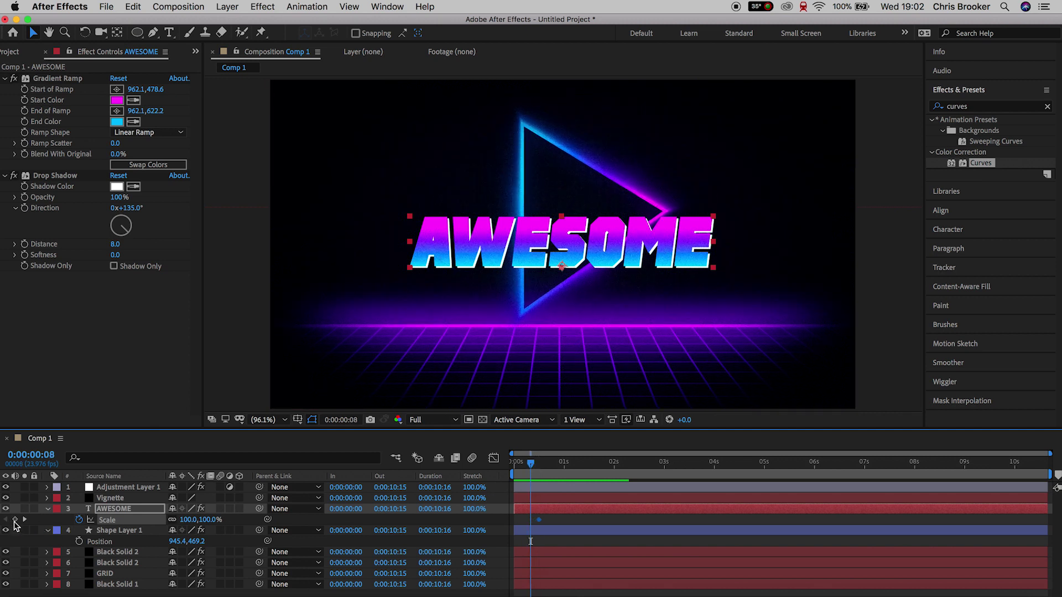
# - Set the AWESOME text's scale to 1519% at frame 3 and preview the title's zoom-in
pyautogui.moveTo(535, 463); pyautogui.dragTo(519, 467)
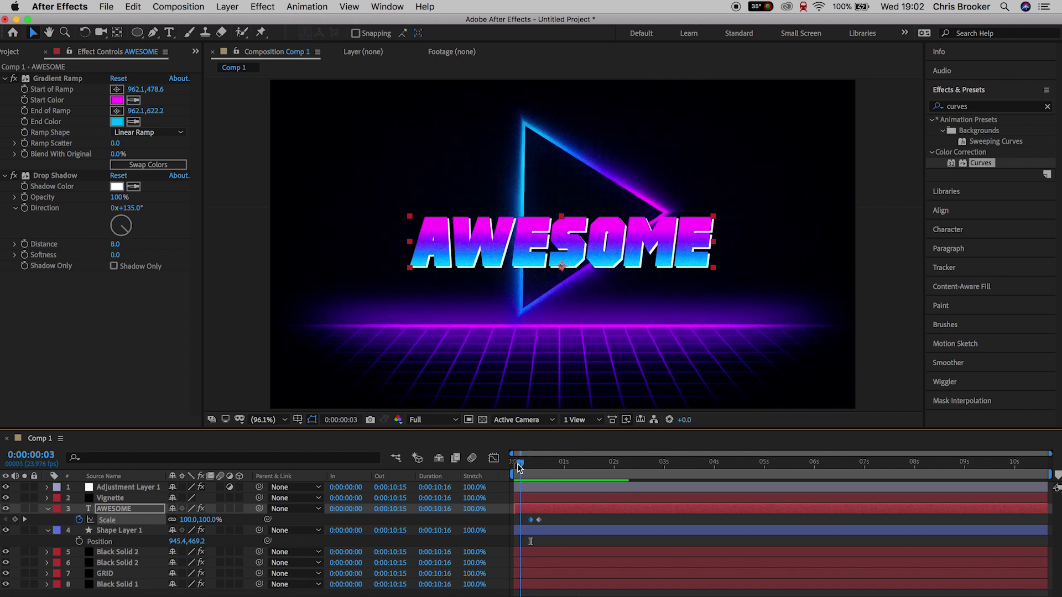
pyautogui.moveTo(191, 520); pyautogui.dragTo(1056, 519)
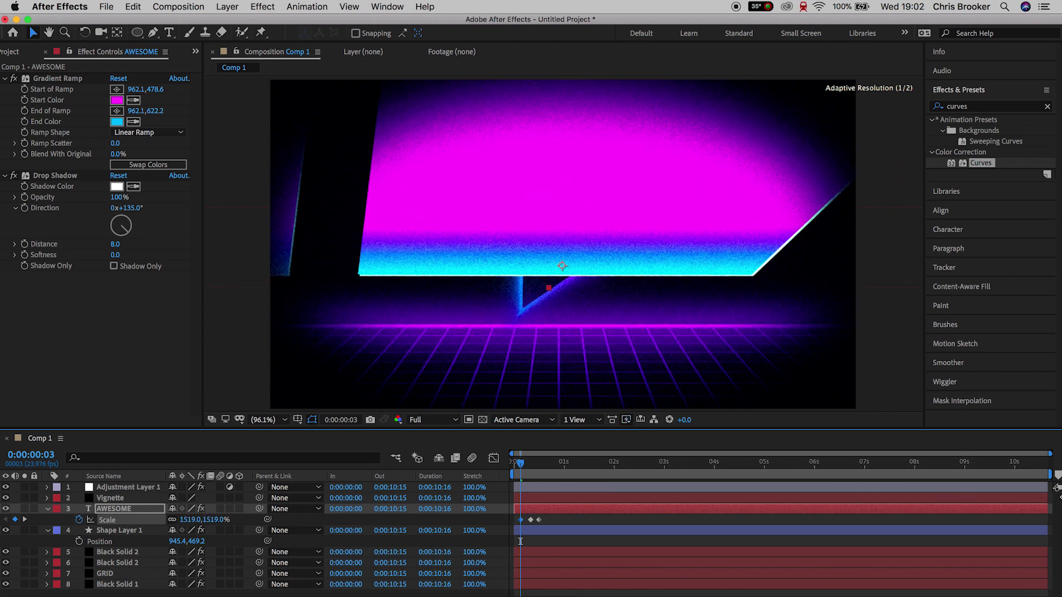
pyautogui.press('space')
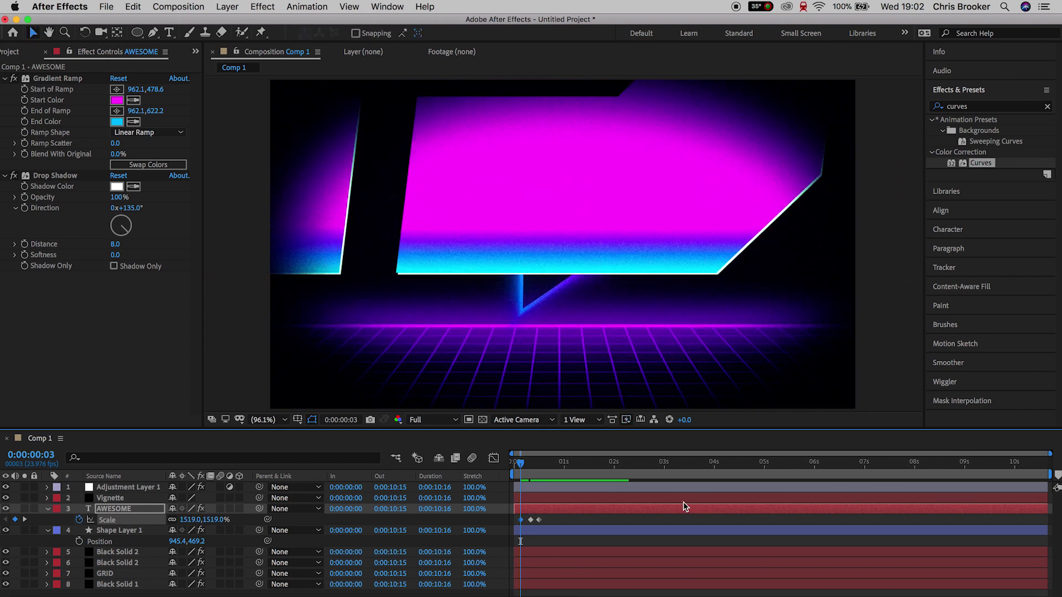
pyautogui.press('=')
pyautogui.press('=')
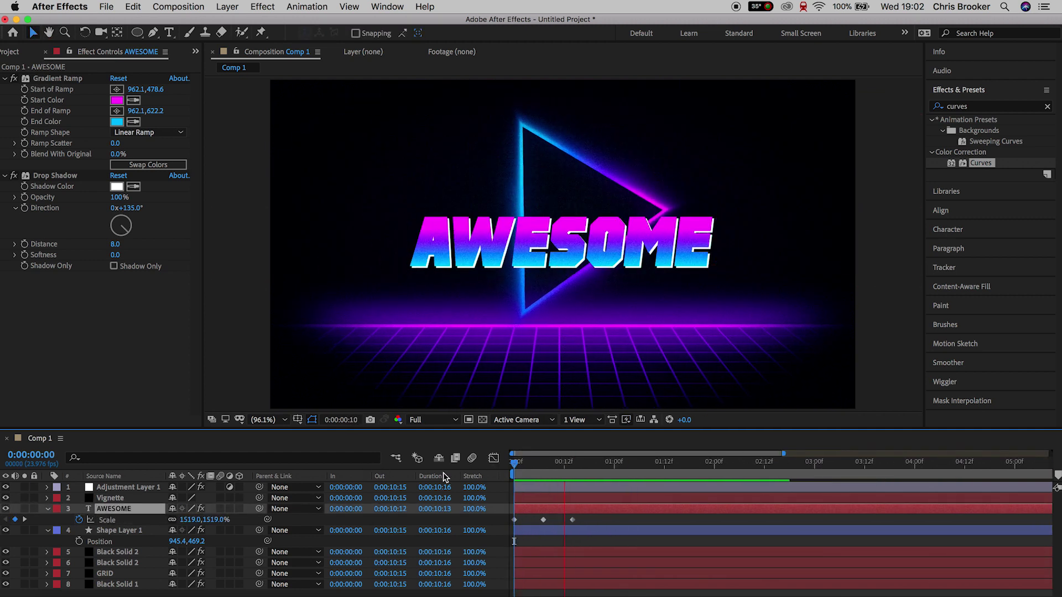
# - Reduce the AWESOME text's scale slightly at the middle keyframe and return to the first frame
pyautogui.click(543, 461)
pyautogui.moveTo(187, 519); pyautogui.dragTo(180, 519)
pyautogui.moveTo(534, 469); pyautogui.dragTo(453, 476)
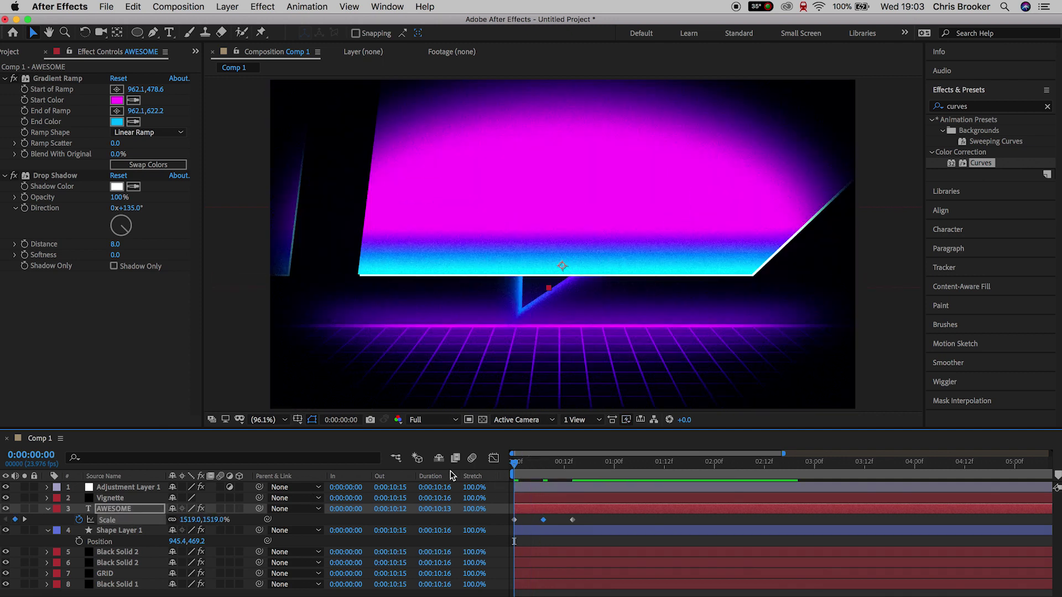
# - Preview the title's zoom-in and shift the AWESOME layer's last Scale keyframe slightly later
pyautogui.press('space')
pyautogui.press('space')
pyautogui.moveTo(519, 473); pyautogui.dragTo(448, 479)
pyautogui.press('space')
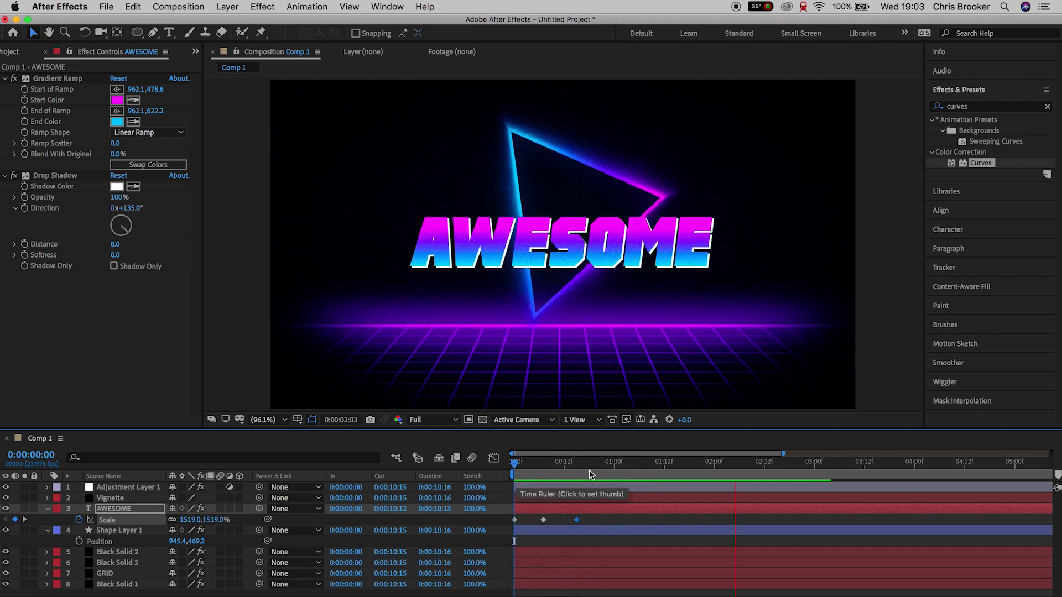
pyautogui.press('space')
# - Keyframe the AWESOME text's Drop Shadow distance at 8 on frame 7 and 68 on frame 0, and preview it
pyautogui.moveTo(593, 466); pyautogui.dragTo(542, 469)
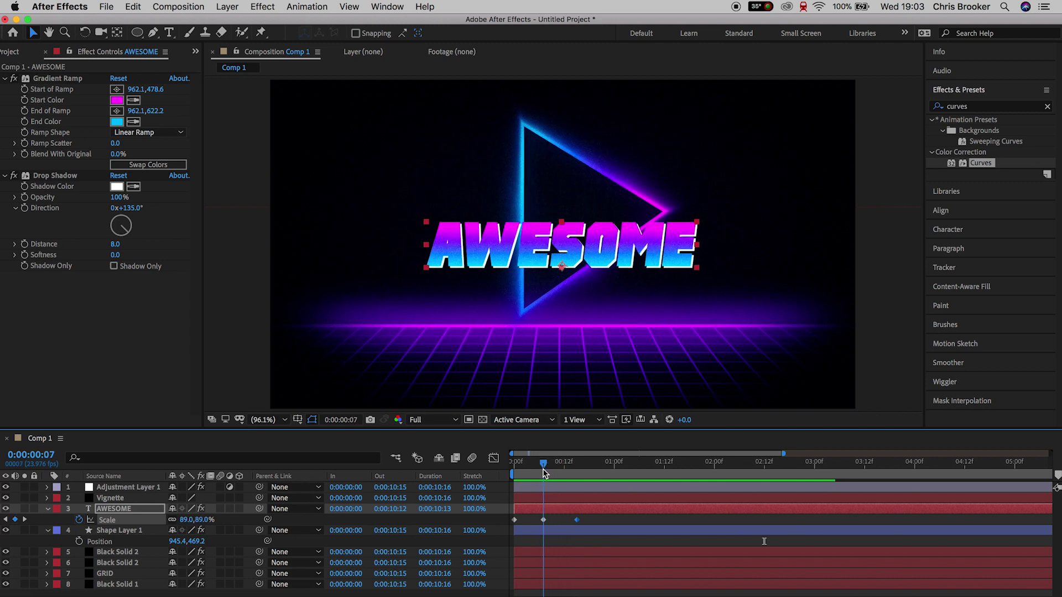
pyautogui.click(31, 220)
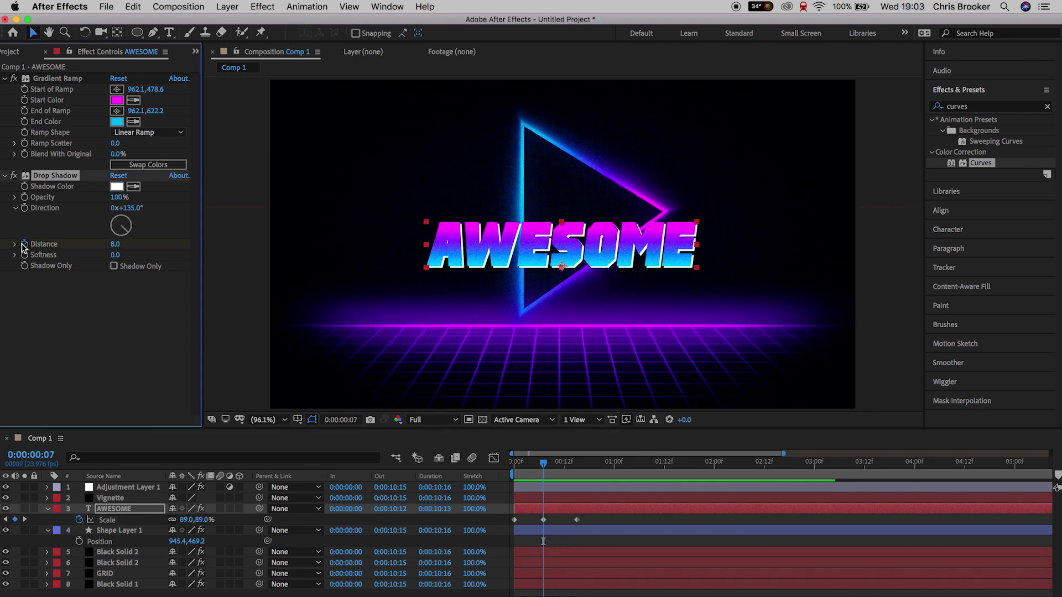
pyautogui.moveTo(546, 468); pyautogui.dragTo(512, 471)
pyautogui.moveTo(114, 248); pyautogui.dragTo(465, 485)
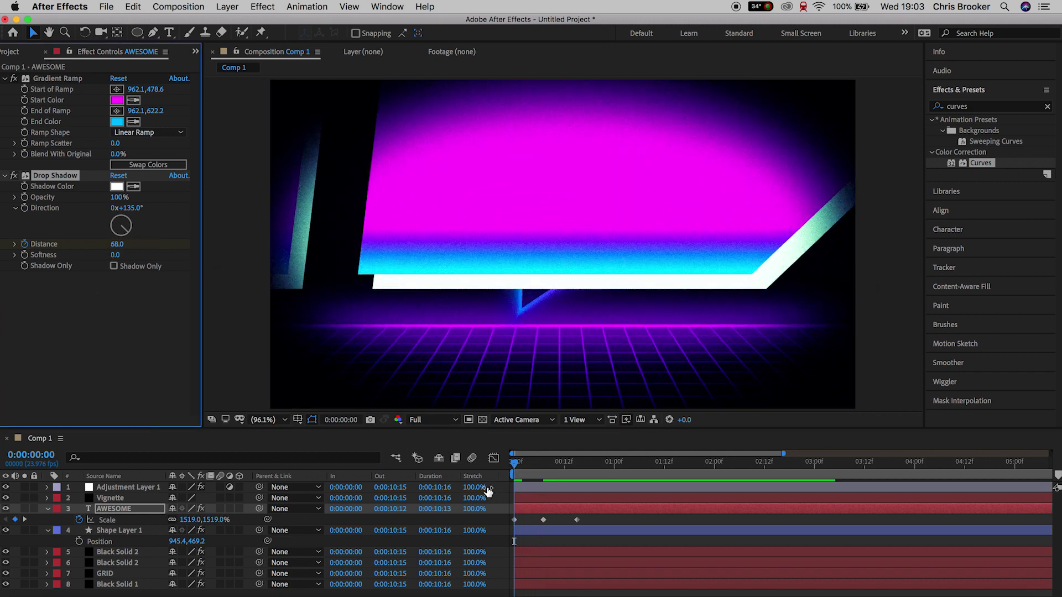
pyautogui.click(352, 468)
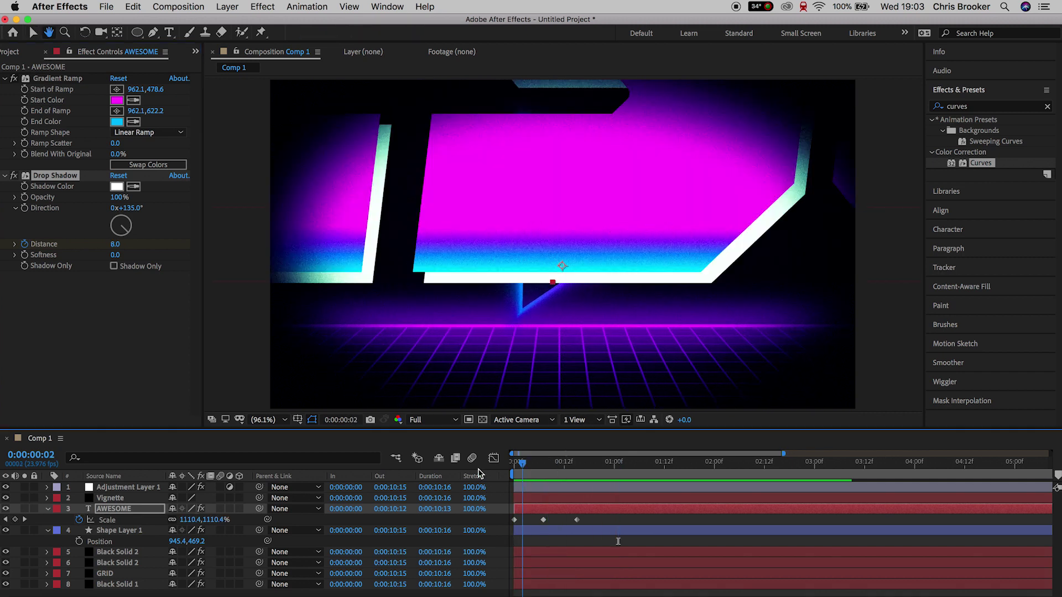
pyautogui.moveTo(514, 467)
pyautogui.mouseDown()
pyautogui.moveTo(602, 472)
pyautogui.moveTo(510, 479)
pyautogui.mouseUp()
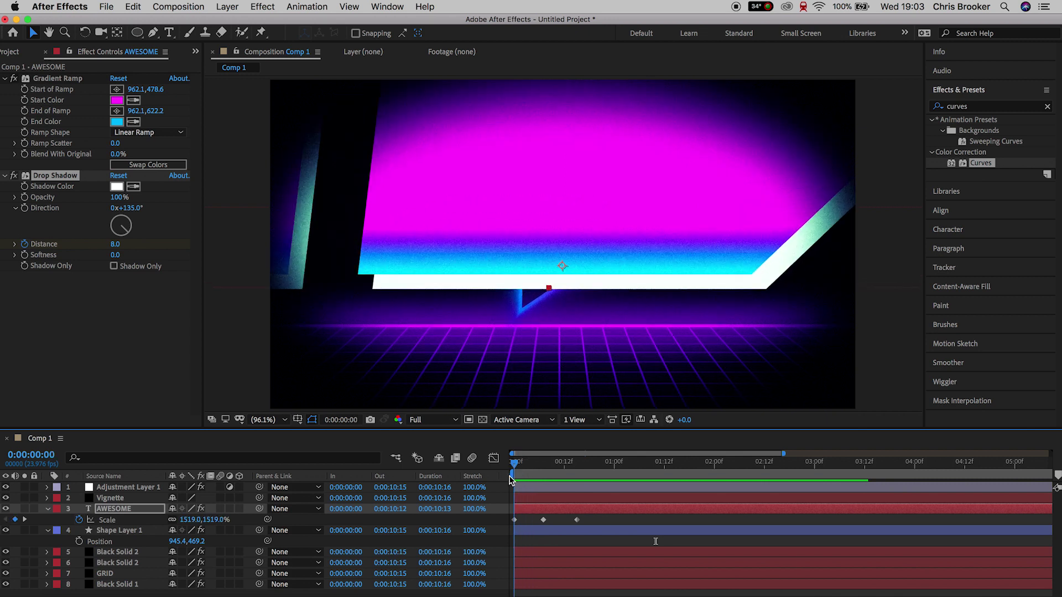
pyautogui.click(545, 514)
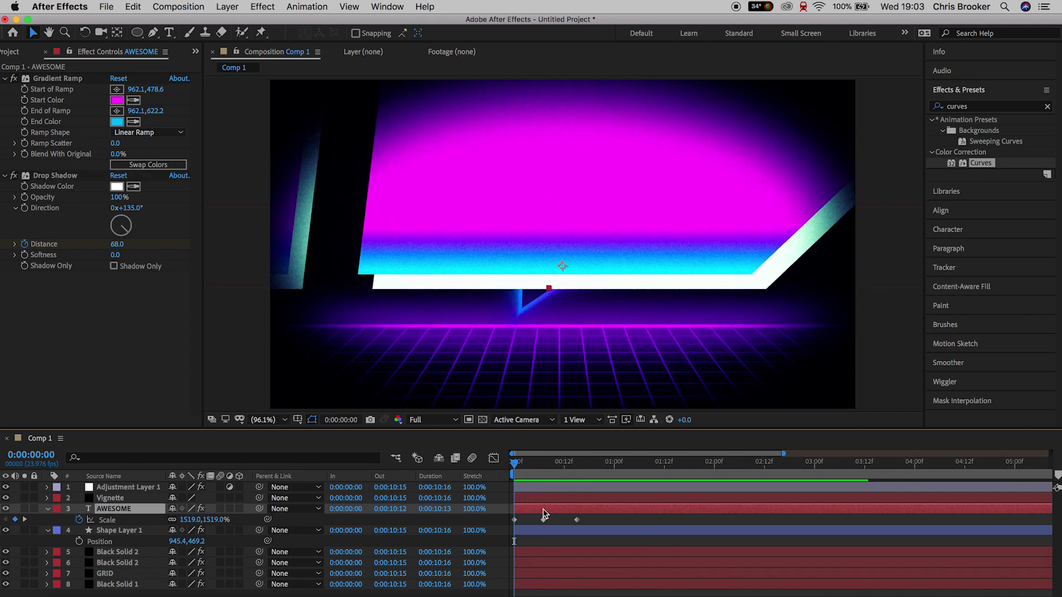
pyautogui.press('super+d')
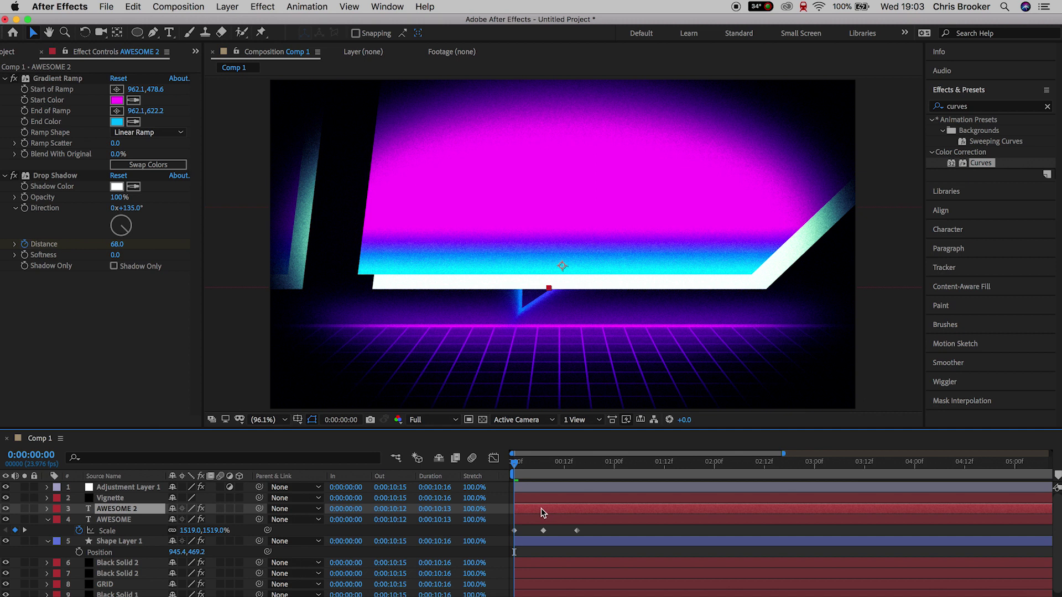
pyautogui.press('super+z')
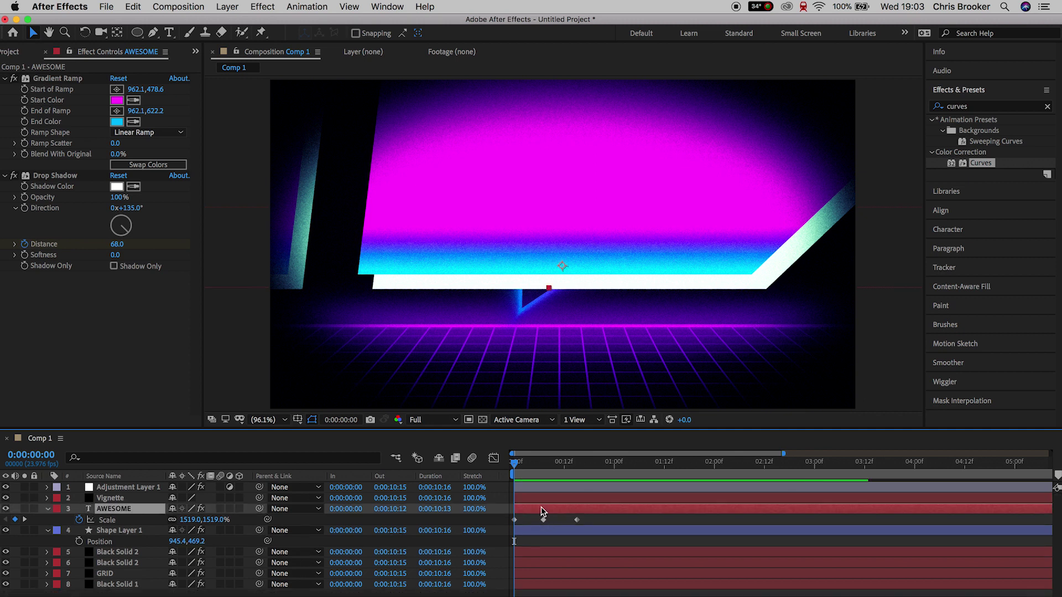
# - Find the Echo effect and apply it to the AWESOME text layer
pyautogui.click(973, 107)
pyautogui.write('ech')
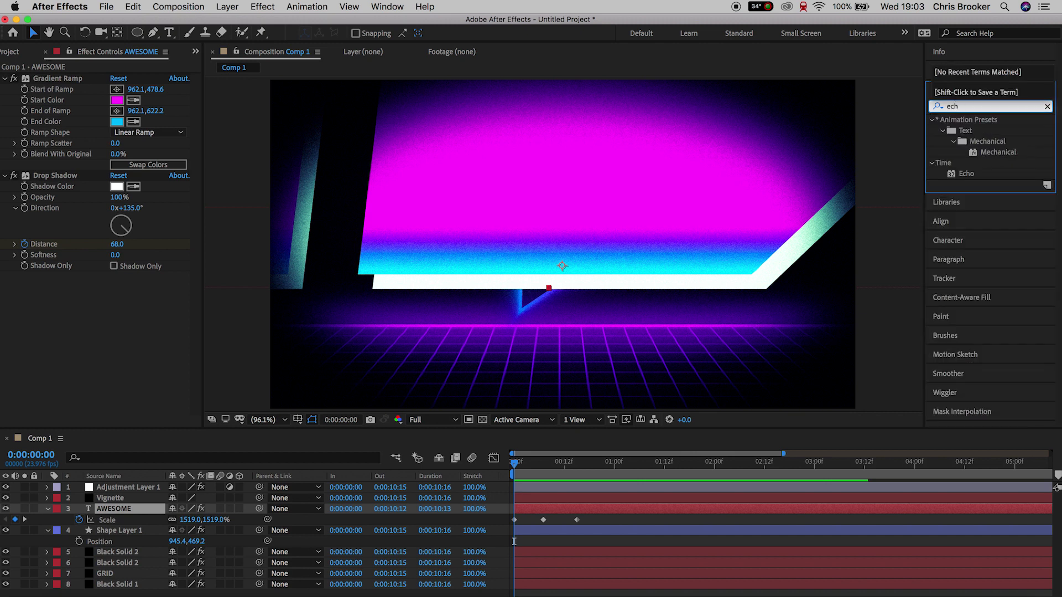
pyautogui.write('o')
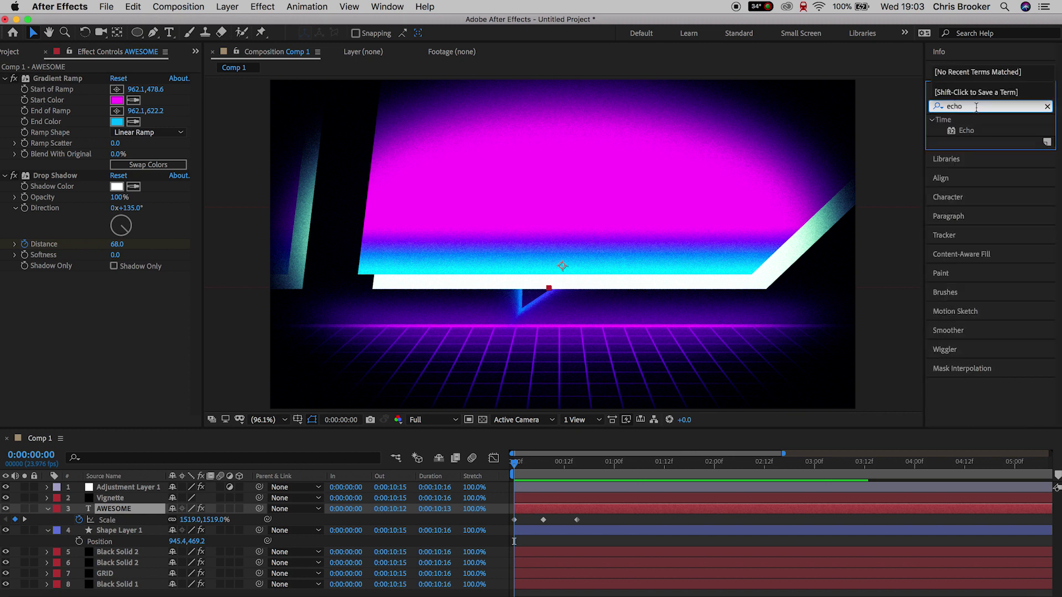
pyautogui.moveTo(972, 137); pyautogui.dragTo(541, 512)
# - Set the Echo effect's number of echoes to 7 at frame 2
pyautogui.moveTo(516, 463)
pyautogui.mouseDown()
pyautogui.moveTo(547, 464)
pyautogui.moveTo(526, 469)
pyautogui.mouseUp()
pyautogui.moveTo(113, 298); pyautogui.dragTo(100, 299)
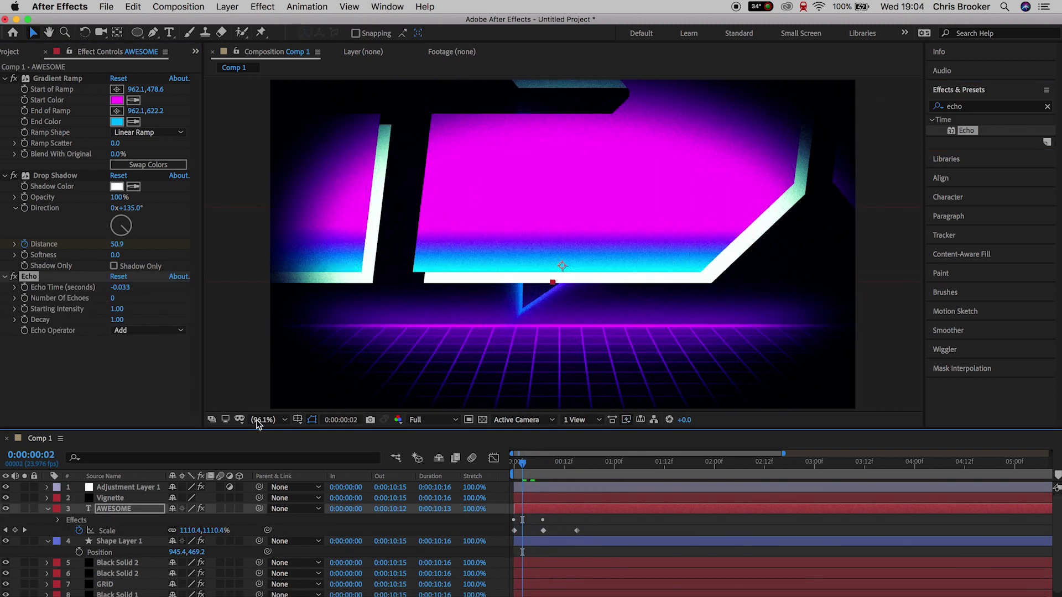
pyautogui.click(113, 298)
pyautogui.write('7')
pyautogui.press('Return')
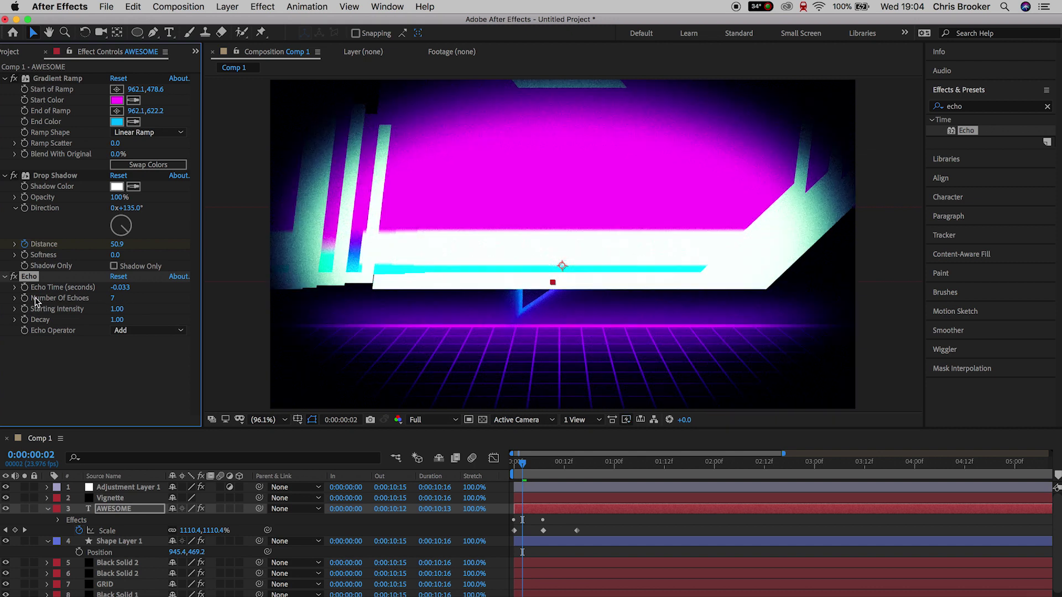
# - Keyframe the Echo effect's number of echoes down to 0 at frame 8 and preview the title animation
pyautogui.moveTo(523, 469); pyautogui.dragTo(545, 470)
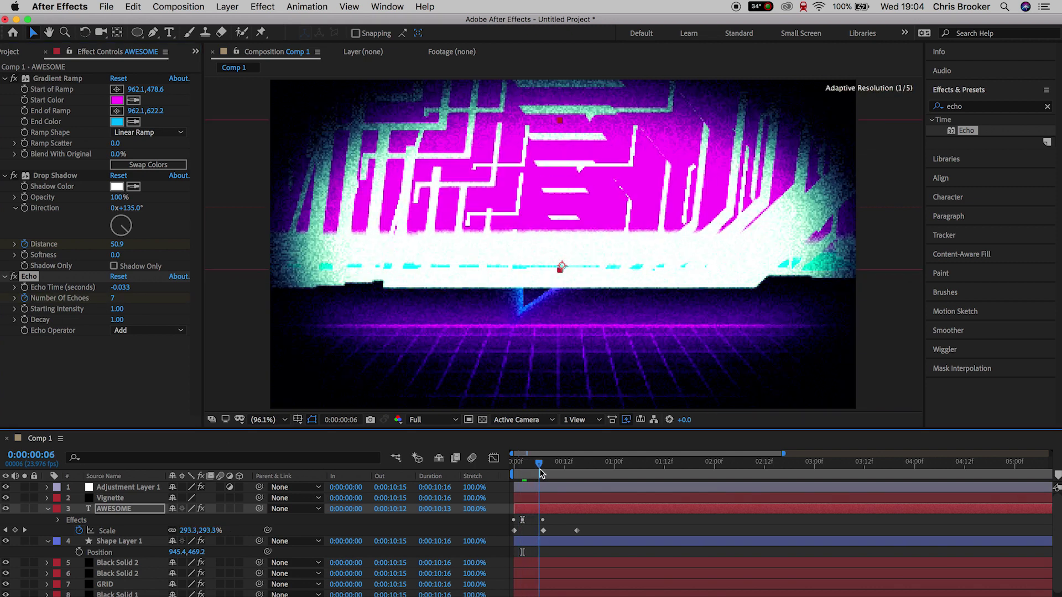
pyautogui.moveTo(114, 299); pyautogui.dragTo(100, 301)
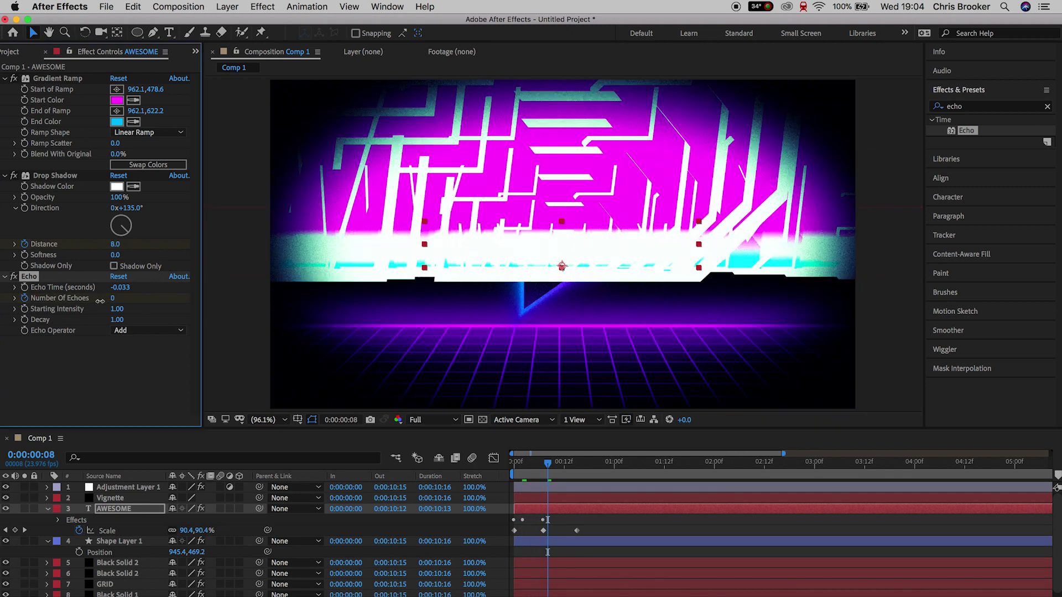
pyautogui.press('super+z')
pyautogui.press('Home')
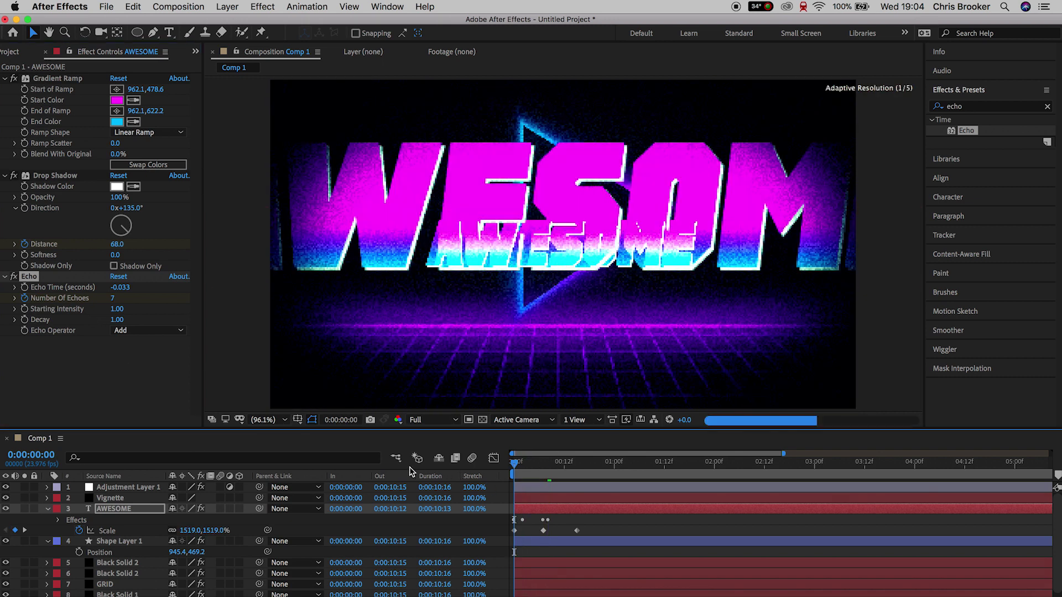
pyautogui.press('space')
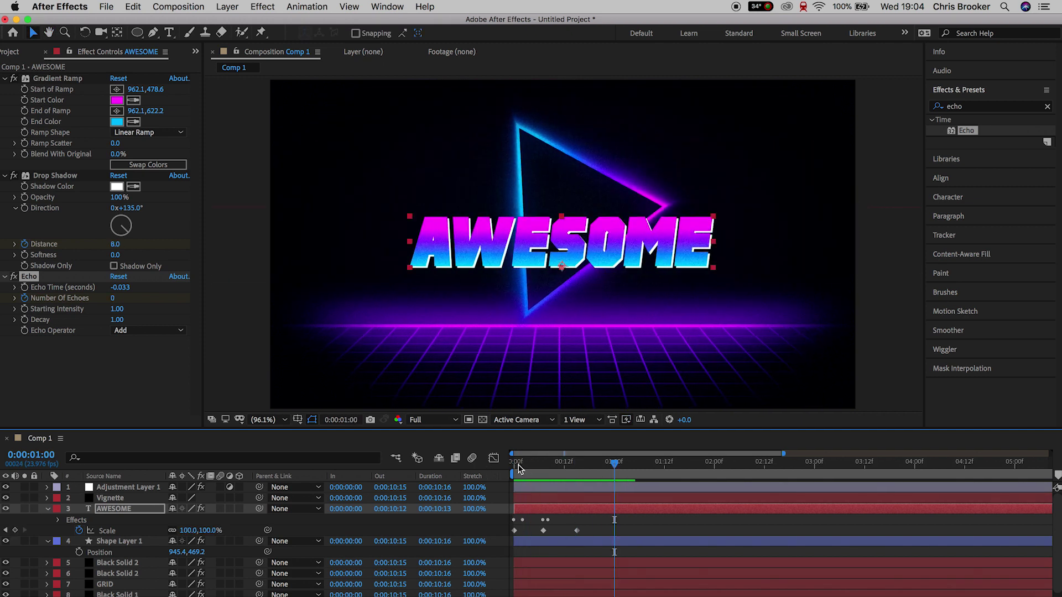
pyautogui.click(550, 469)
pyautogui.moveTo(549, 469); pyautogui.dragTo(519, 470)
pyautogui.press('space')
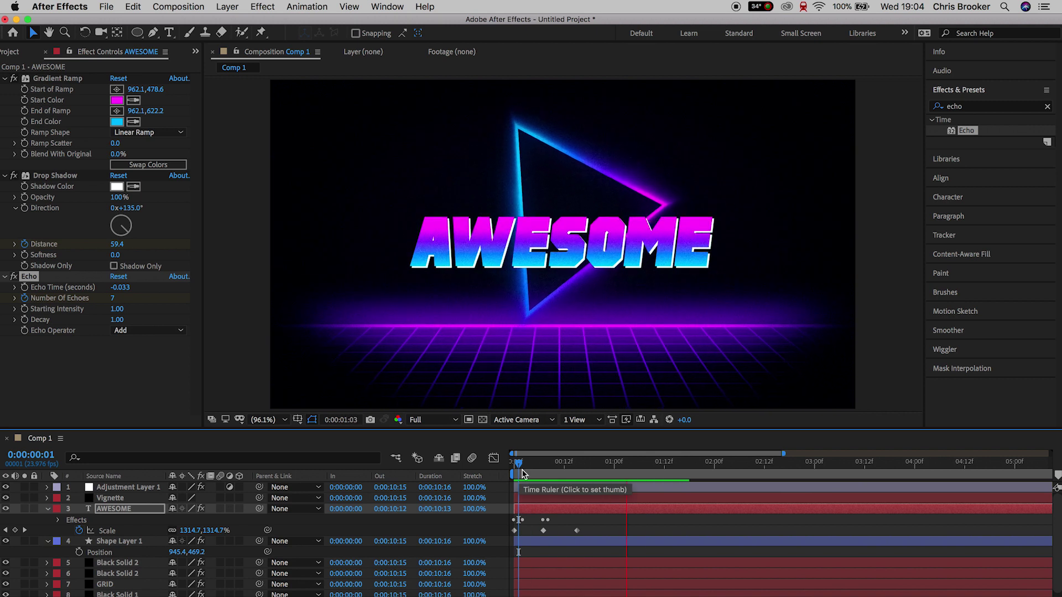
# - Set the triangle shape layer's CC Radial Fast Blur amount to 100 at frame 8
pyautogui.press('u')
pyautogui.click(117, 552)
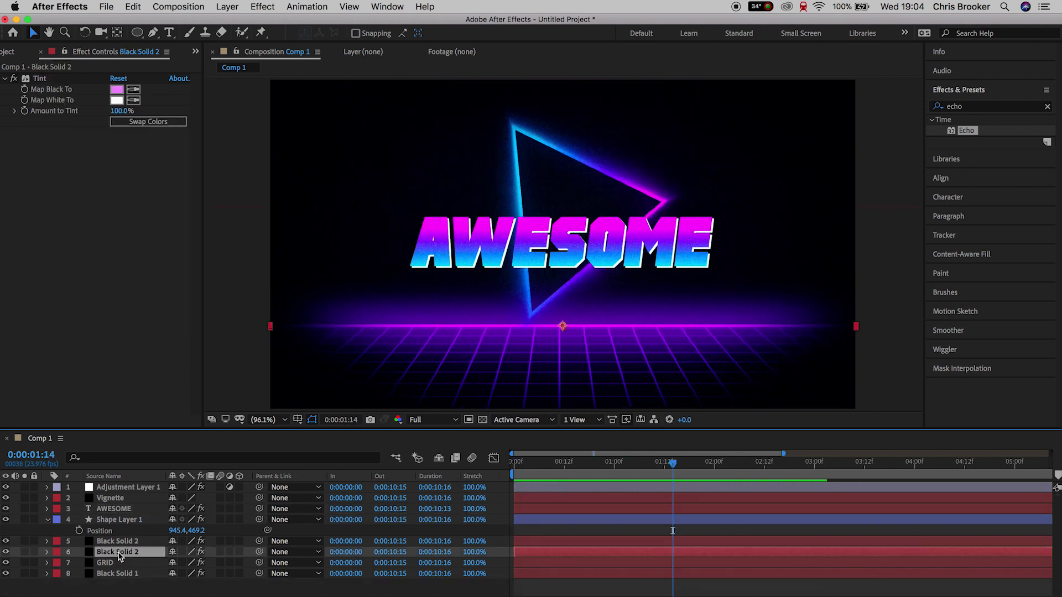
pyautogui.click(131, 518)
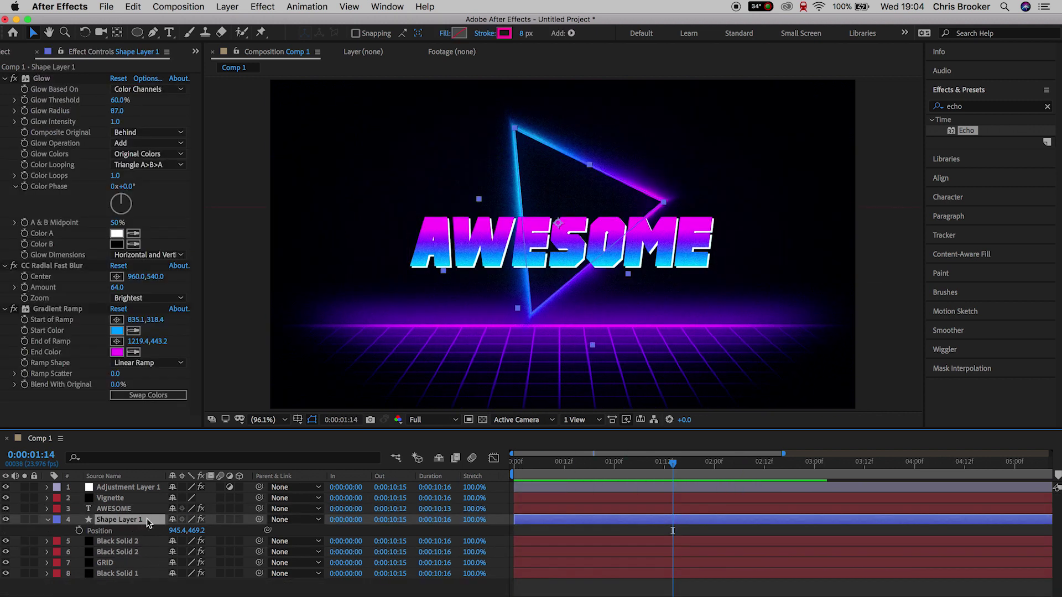
pyautogui.moveTo(536, 463)
pyautogui.mouseDown()
pyautogui.moveTo(499, 469)
pyautogui.moveTo(546, 468)
pyautogui.mouseUp()
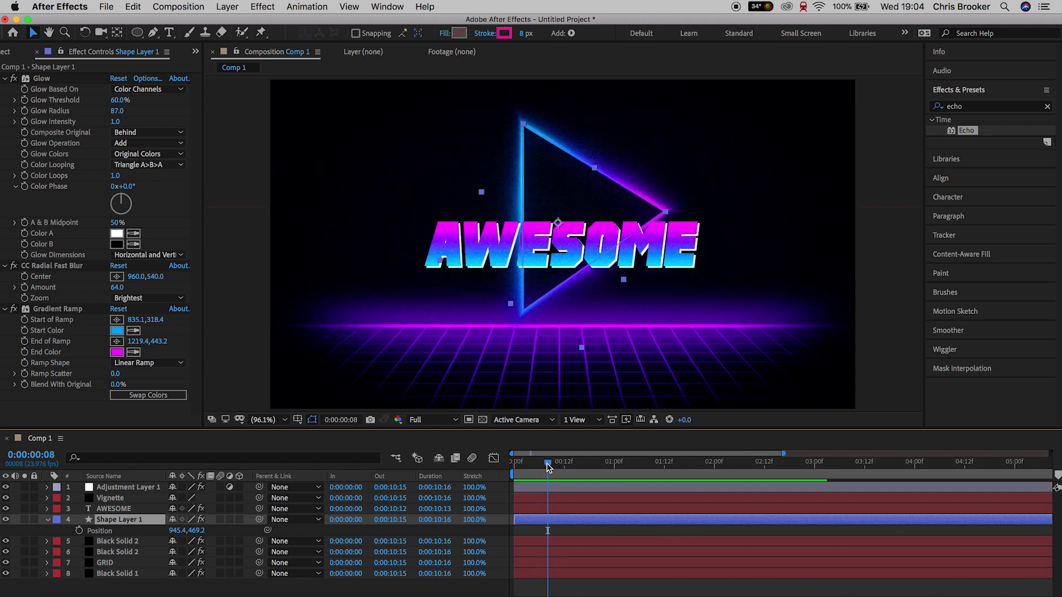
pyautogui.click(55, 266)
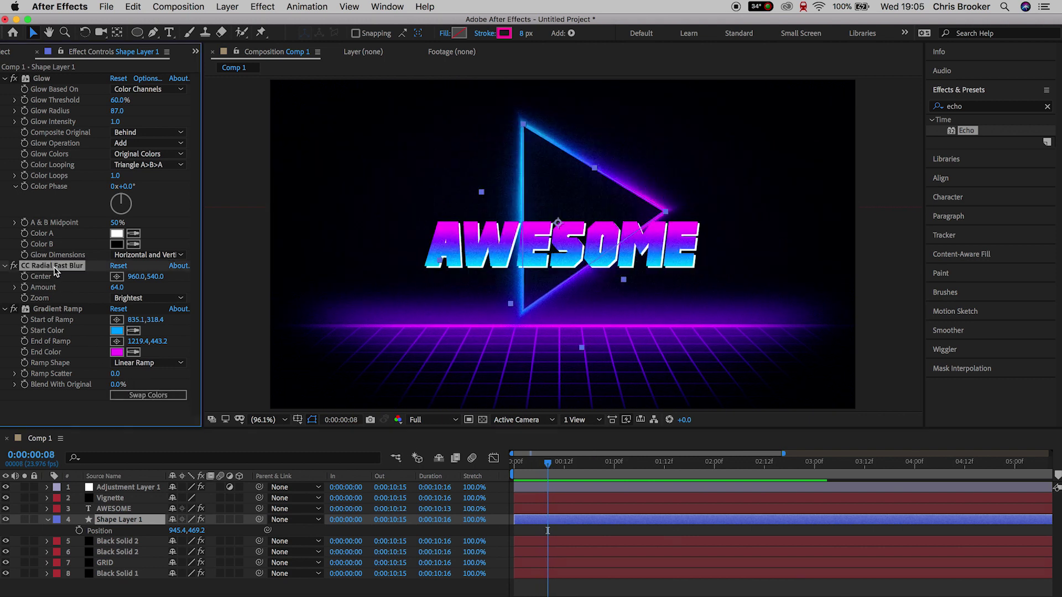
pyautogui.moveTo(132, 288); pyautogui.dragTo(143, 288)
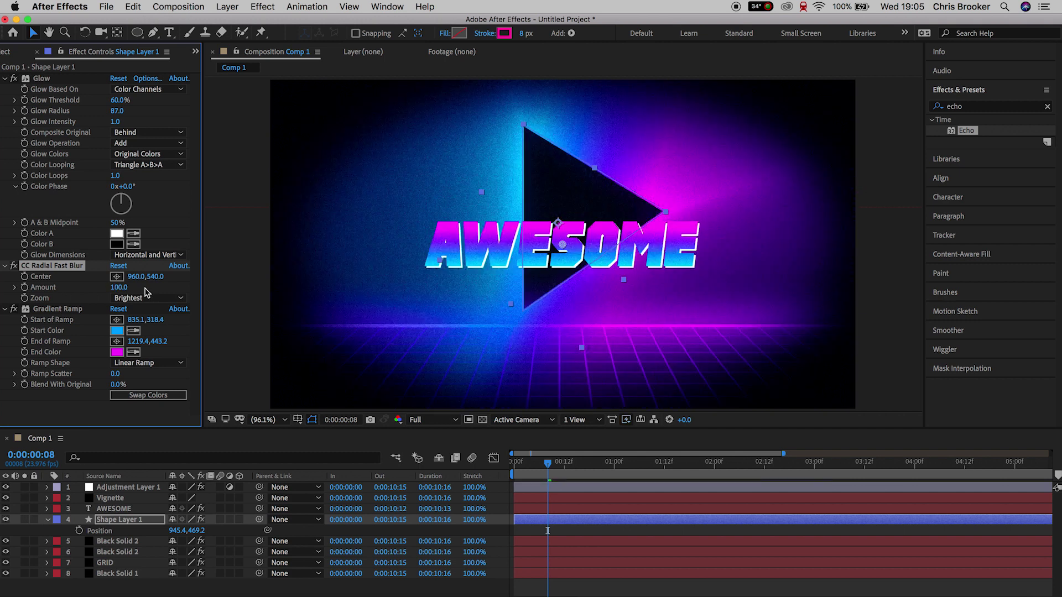
# - Keyframe the triangle's CC Radial Fast Blur amount at 25 on frame 5 and 50 on frame 12
pyautogui.moveTo(547, 463); pyautogui.dragTo(535, 470)
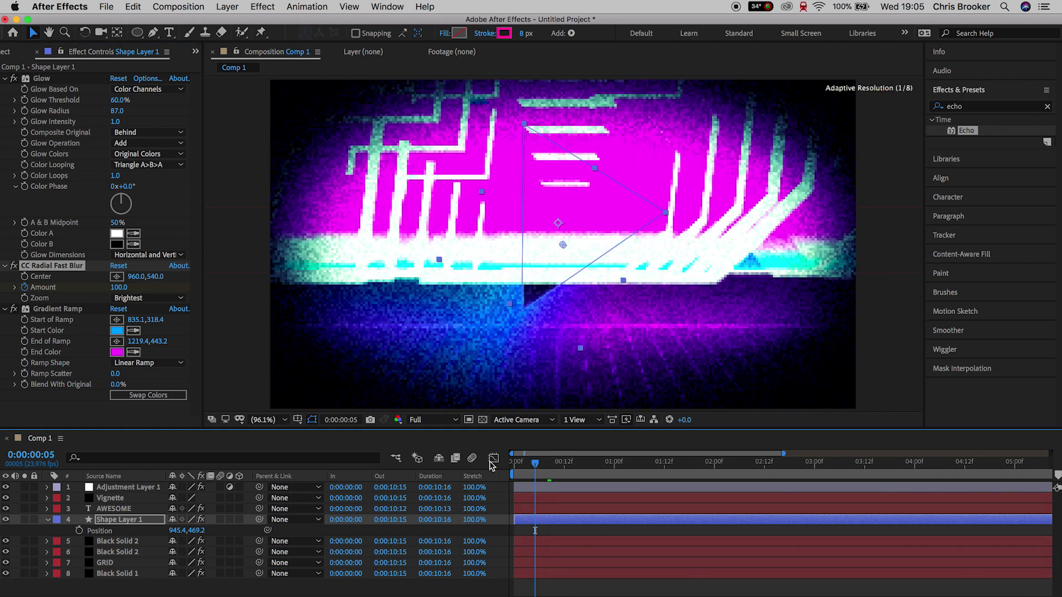
pyautogui.moveTo(122, 288); pyautogui.dragTo(100, 291)
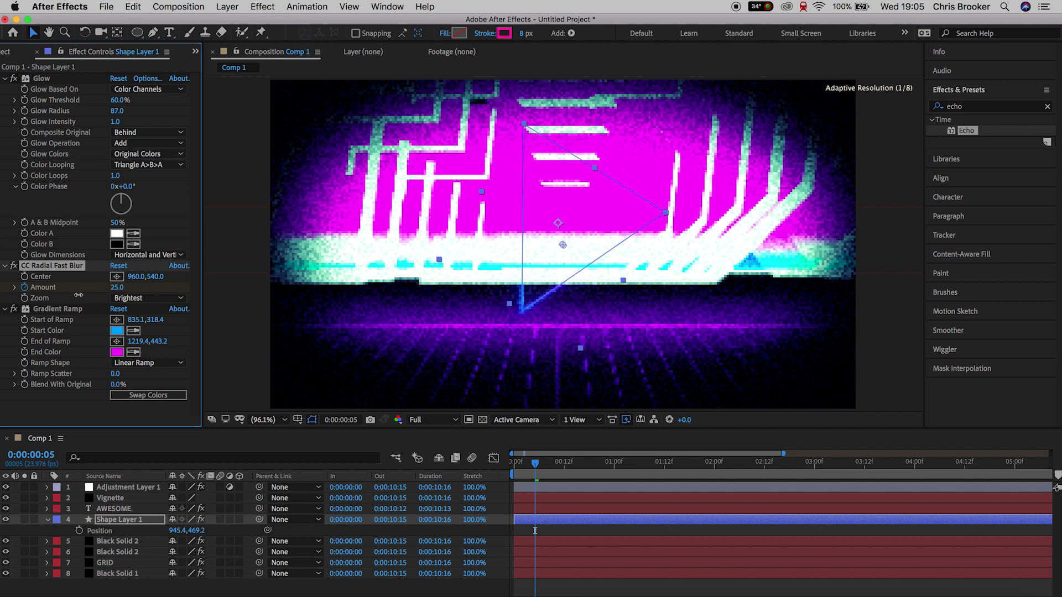
pyautogui.moveTo(535, 464); pyautogui.dragTo(564, 469)
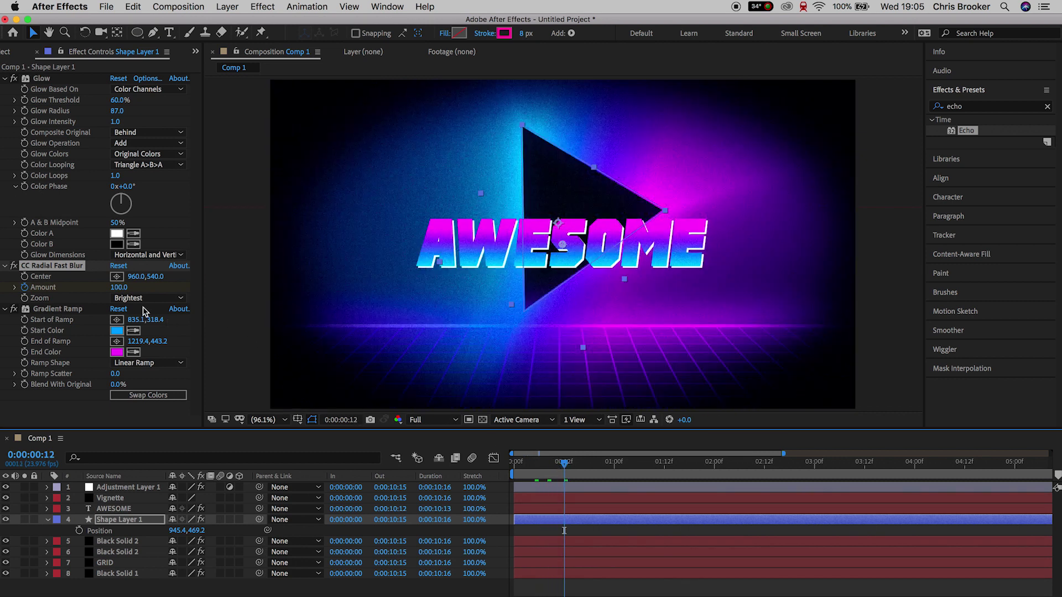
pyautogui.click(119, 286)
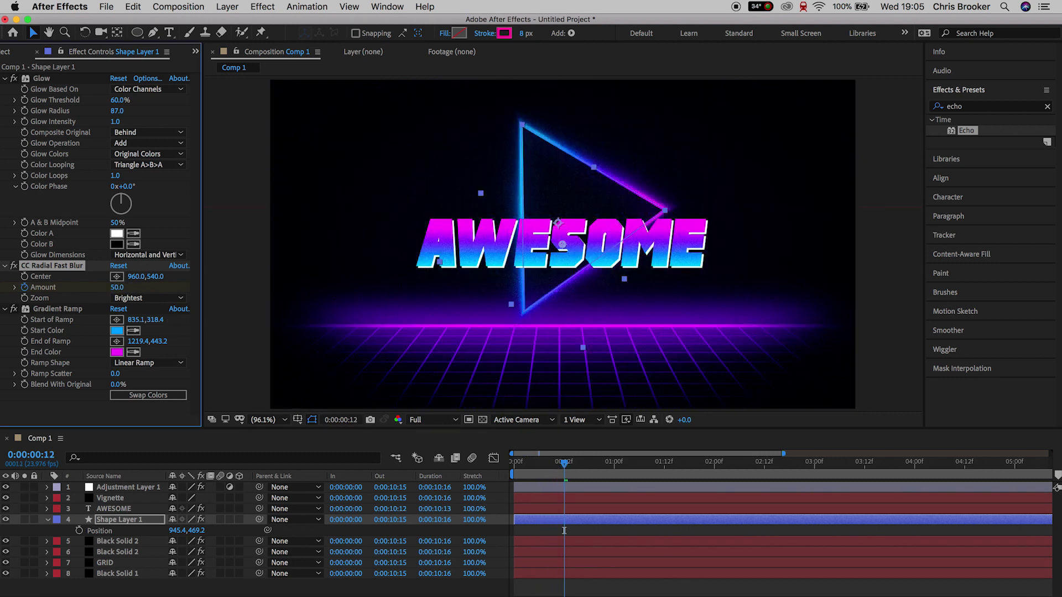
# - Preview the triangle's blur burst and examine the timing of its CC Radial Fast Blur keyframes
pyautogui.press('space')
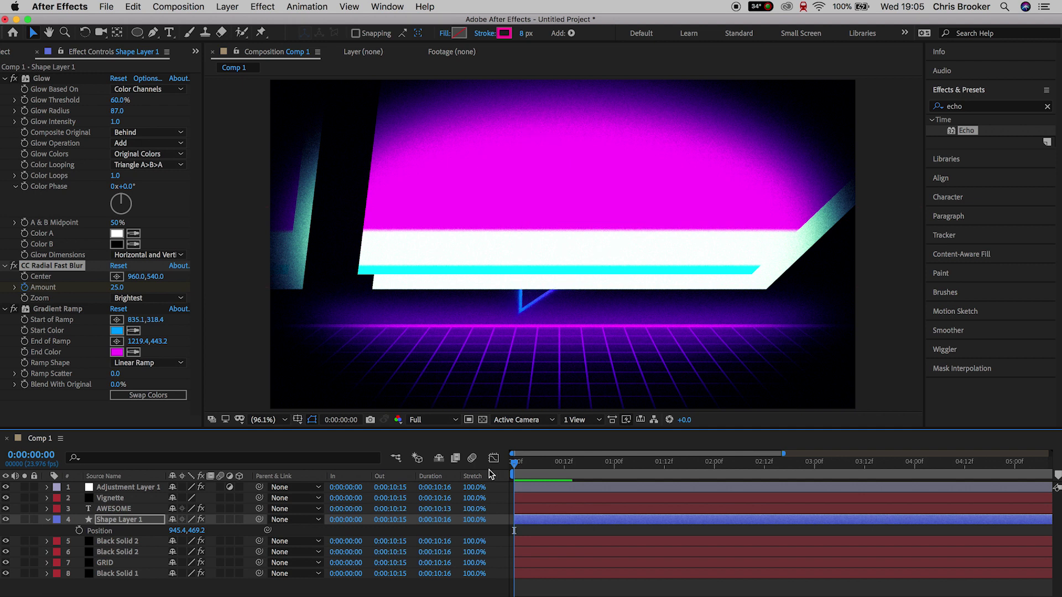
pyautogui.click(539, 464)
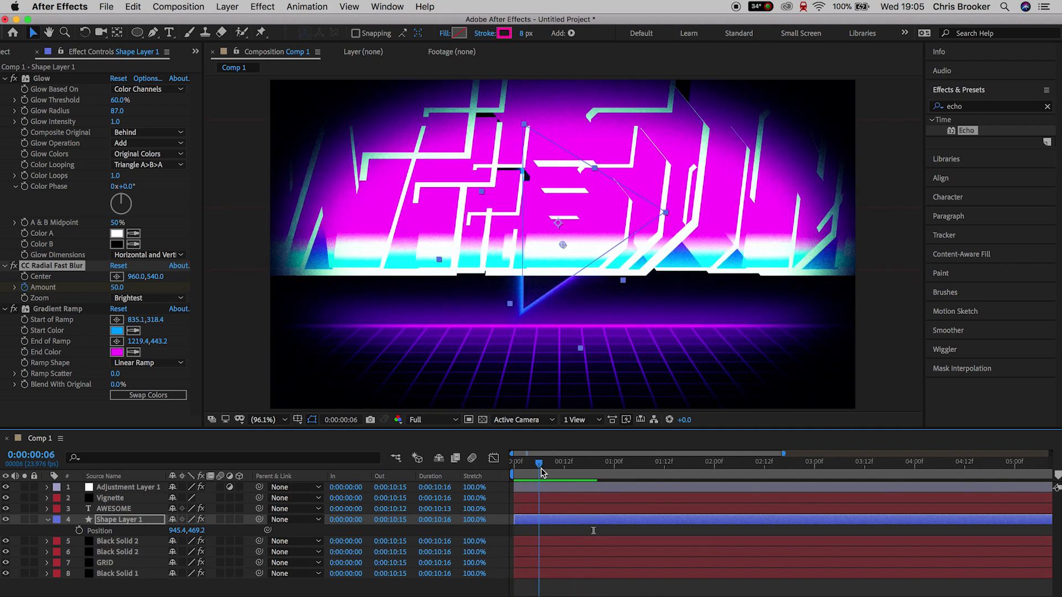
pyautogui.moveTo(541, 472); pyautogui.dragTo(550, 471)
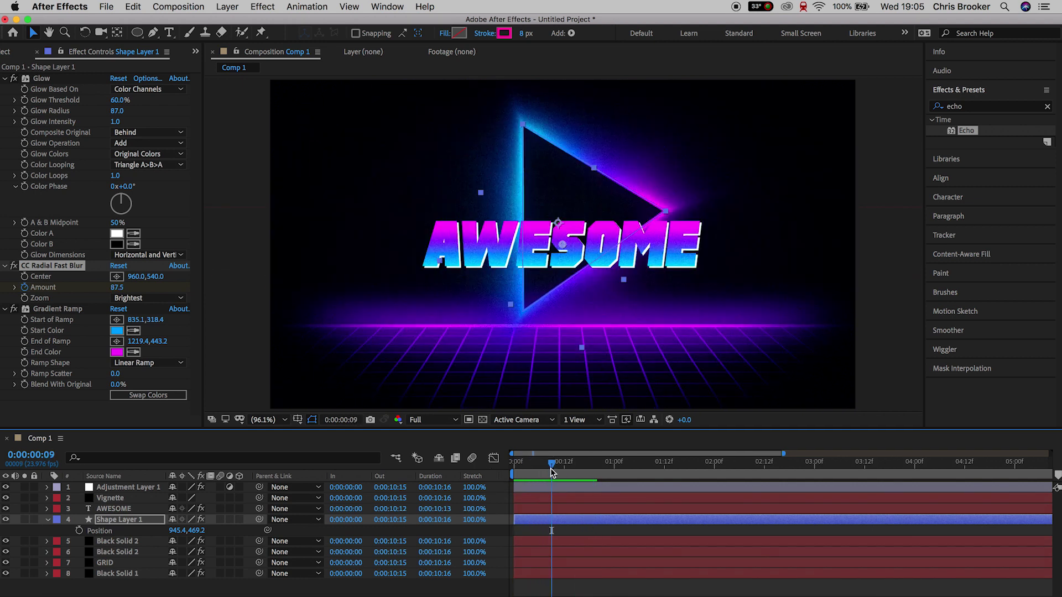
pyautogui.click(47, 520)
pyautogui.click(47, 520)
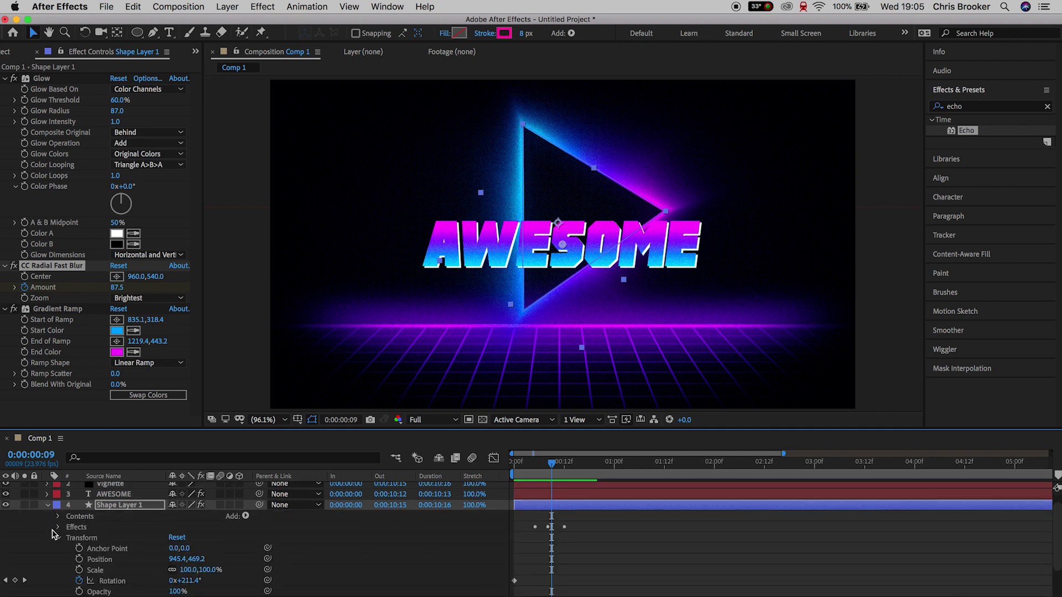
pyautogui.click(58, 527)
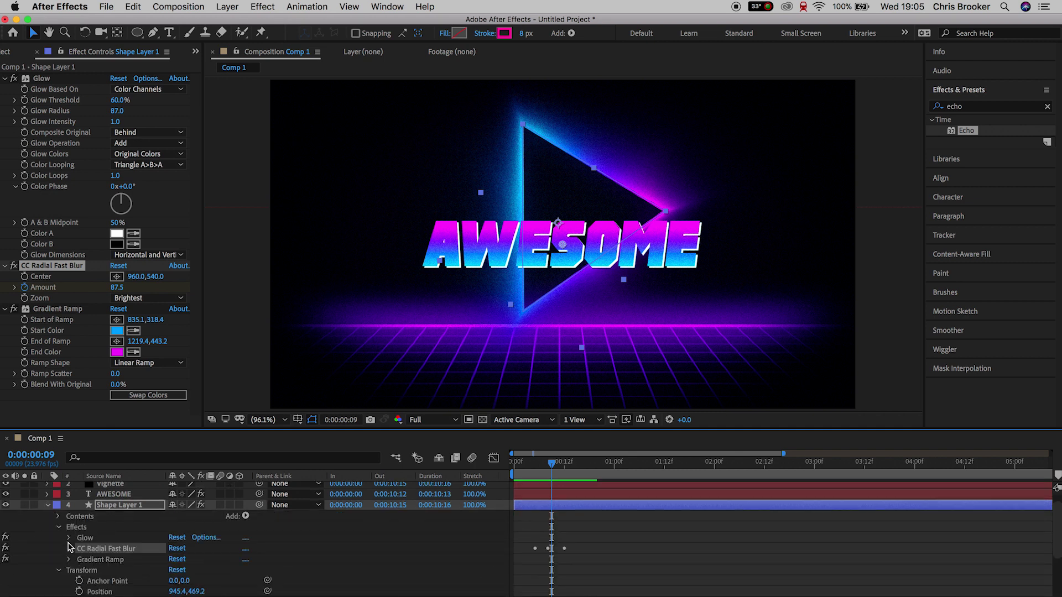
pyautogui.click(70, 548)
pyautogui.moveTo(553, 462); pyautogui.dragTo(530, 477)
pyautogui.click(672, 462)
# - Collapse the triangle shape layer's properties and duplicate the layer
pyautogui.click(47, 505)
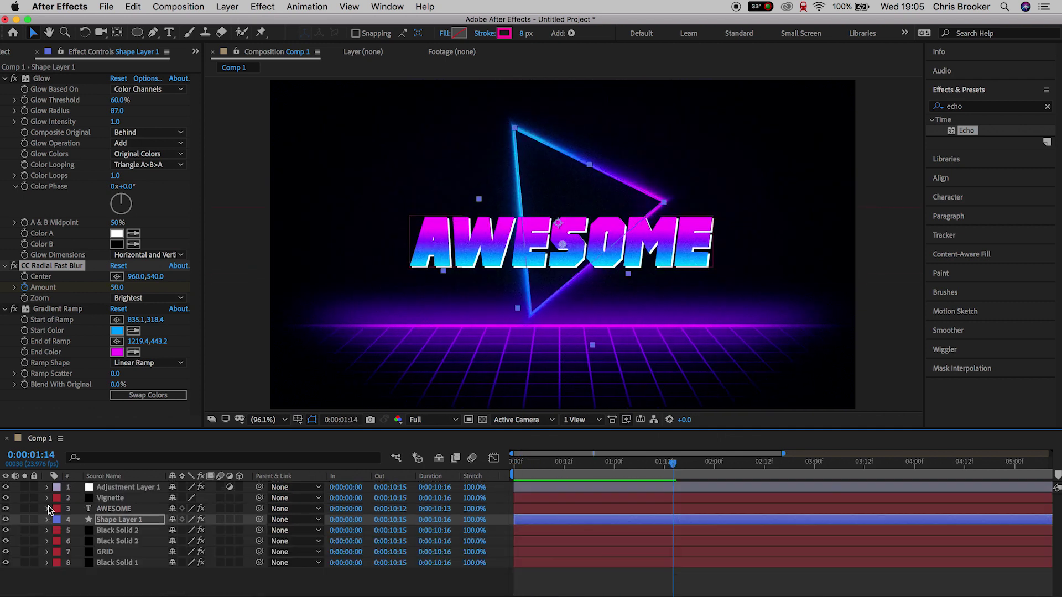
pyautogui.click(127, 519)
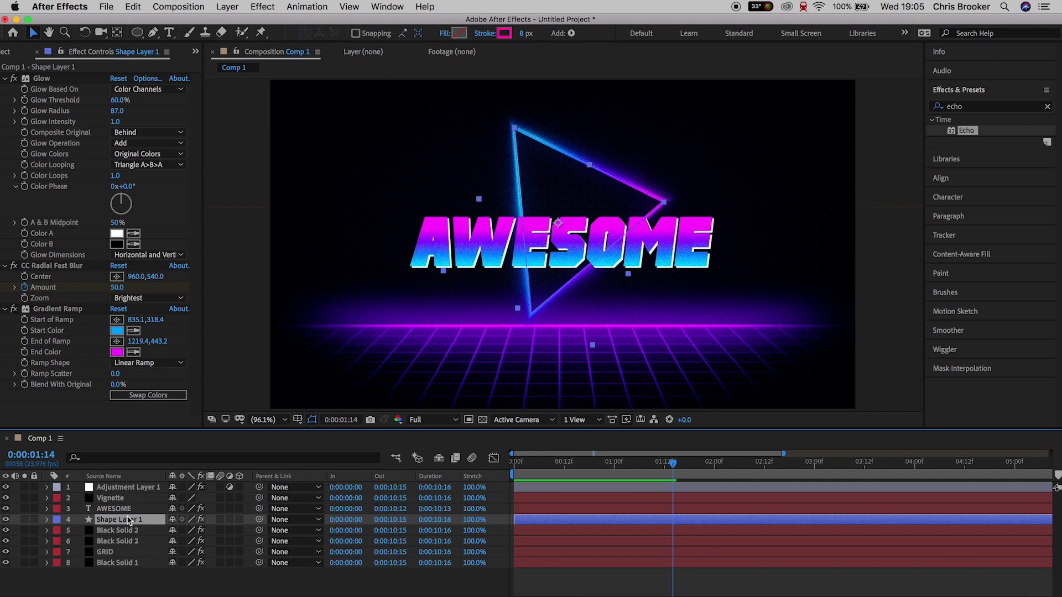
pyautogui.press('super+d')
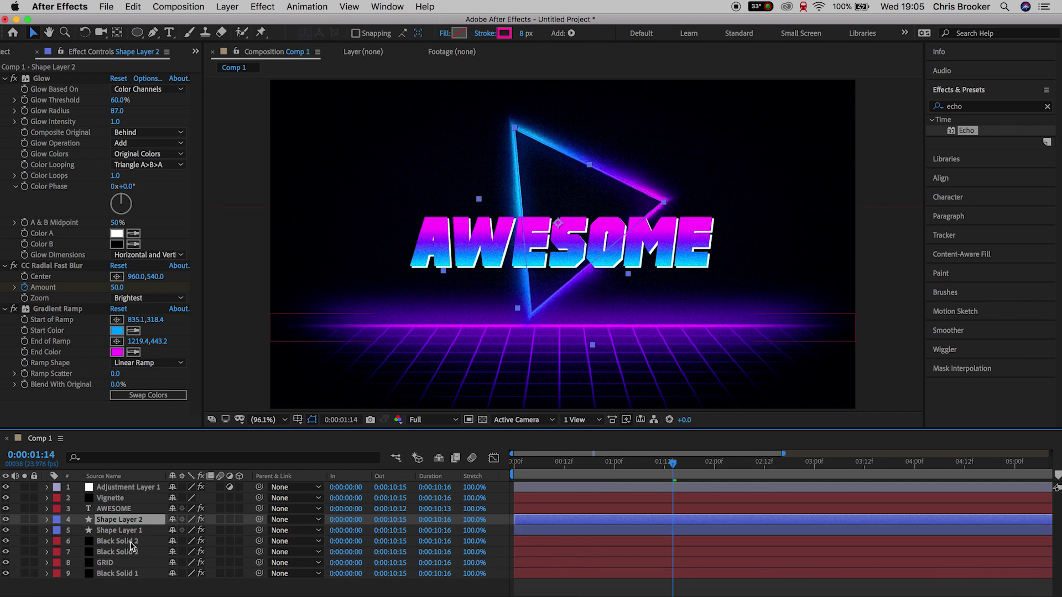
# - Adjust the duplicate triangle's rotation keyframe on the first frame, trying 158° first, so its angle differs from the original's
pyautogui.press('r')
pyautogui.press('Home')
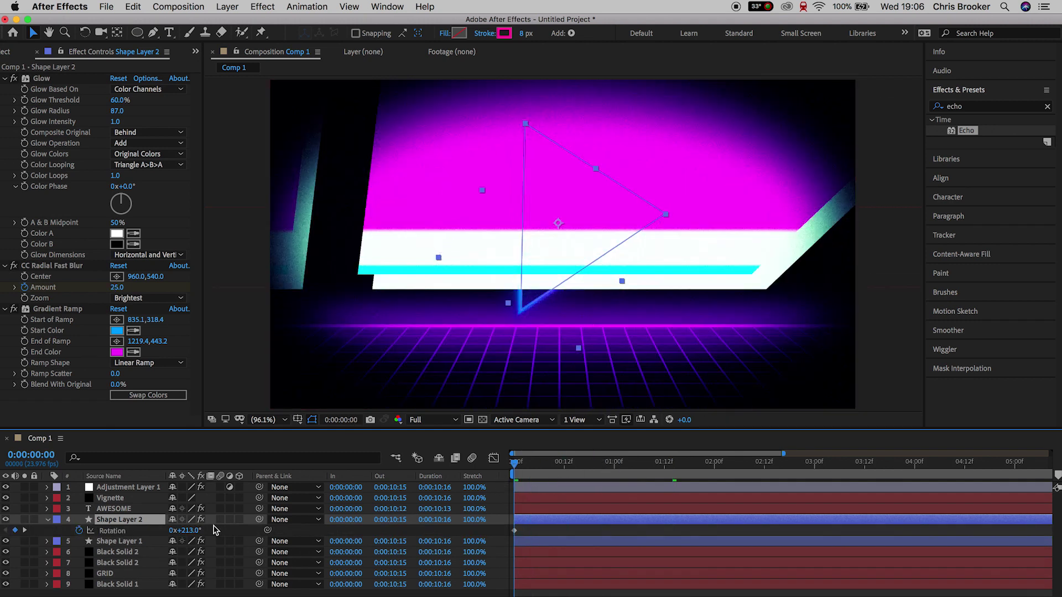
pyautogui.moveTo(188, 531); pyautogui.dragTo(486, 537)
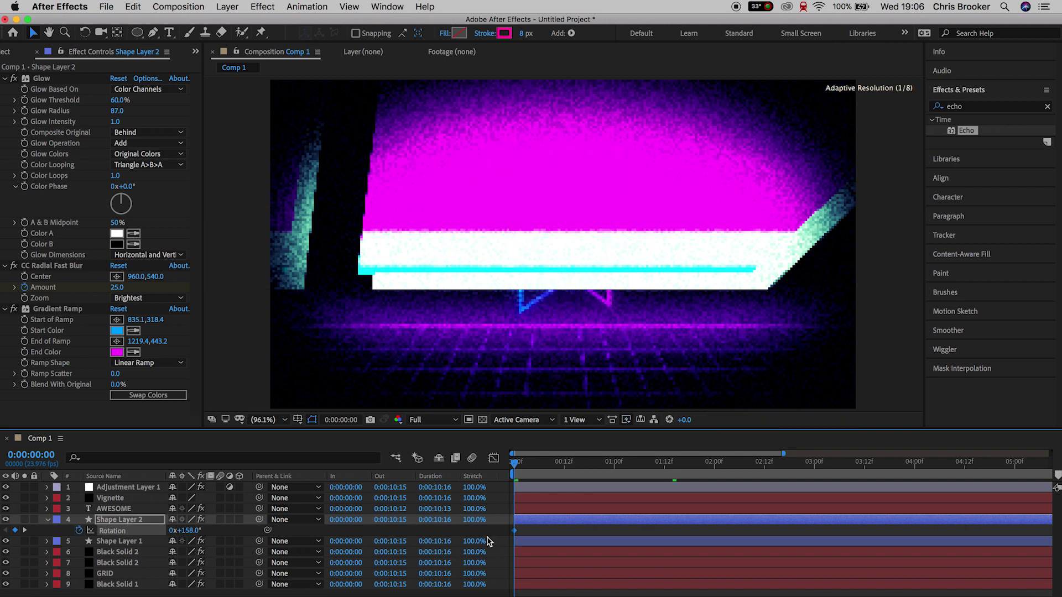
pyautogui.press('space')
pyautogui.moveTo(559, 469); pyautogui.dragTo(588, 467)
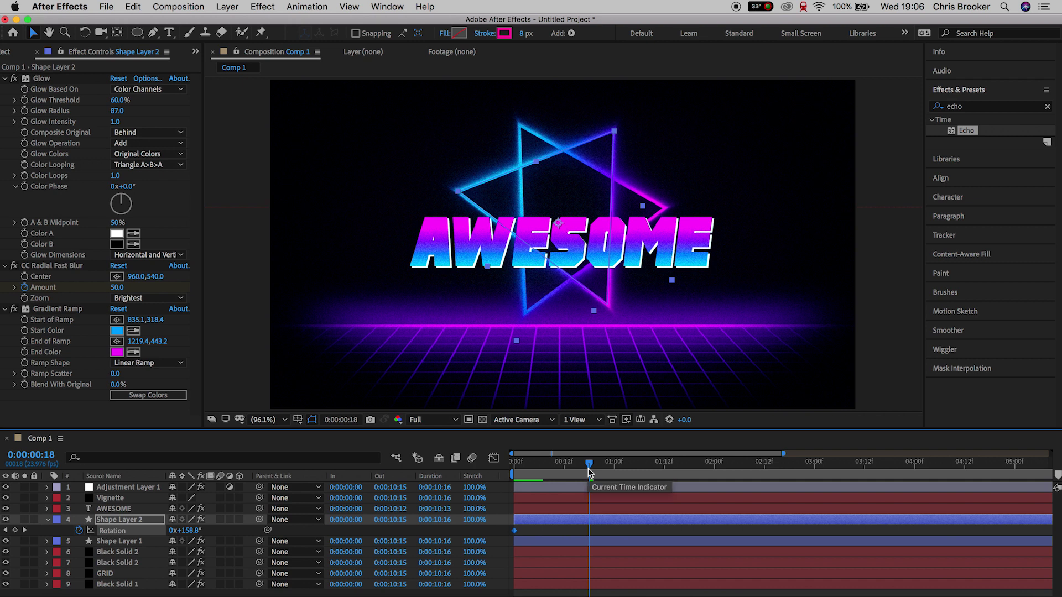
pyautogui.press('Home')
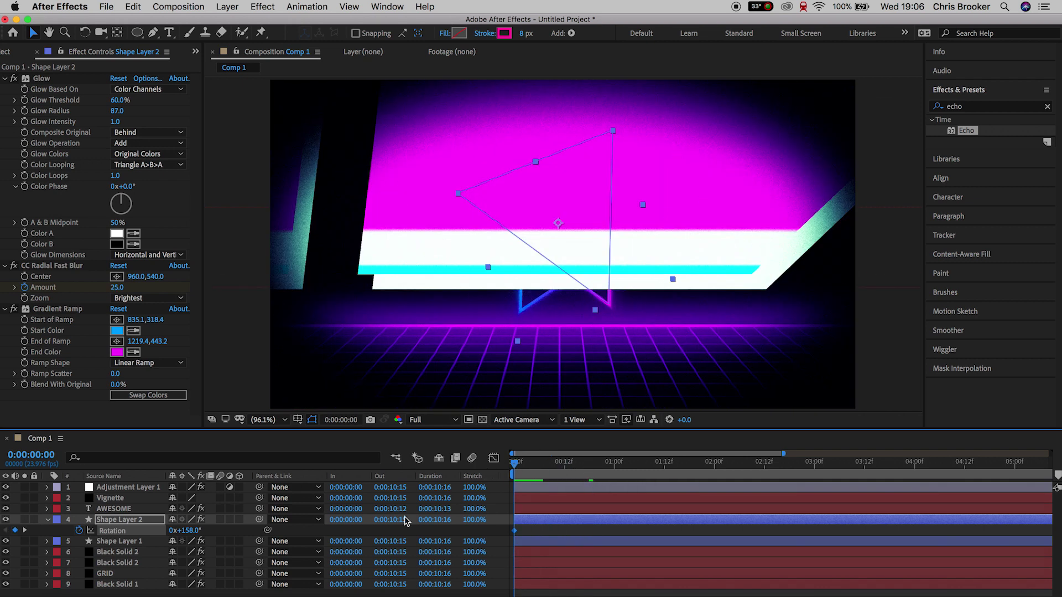
pyautogui.moveTo(185, 530); pyautogui.dragTo(210, 529)
pyautogui.moveTo(556, 466); pyautogui.dragTo(656, 470)
# - Scale the duplicate triangle layer to 72% and preview both triangles together
pyautogui.press('s')
pyautogui.moveTo(188, 530); pyautogui.dragTo(173, 540)
pyautogui.press('space')
pyautogui.press('space')
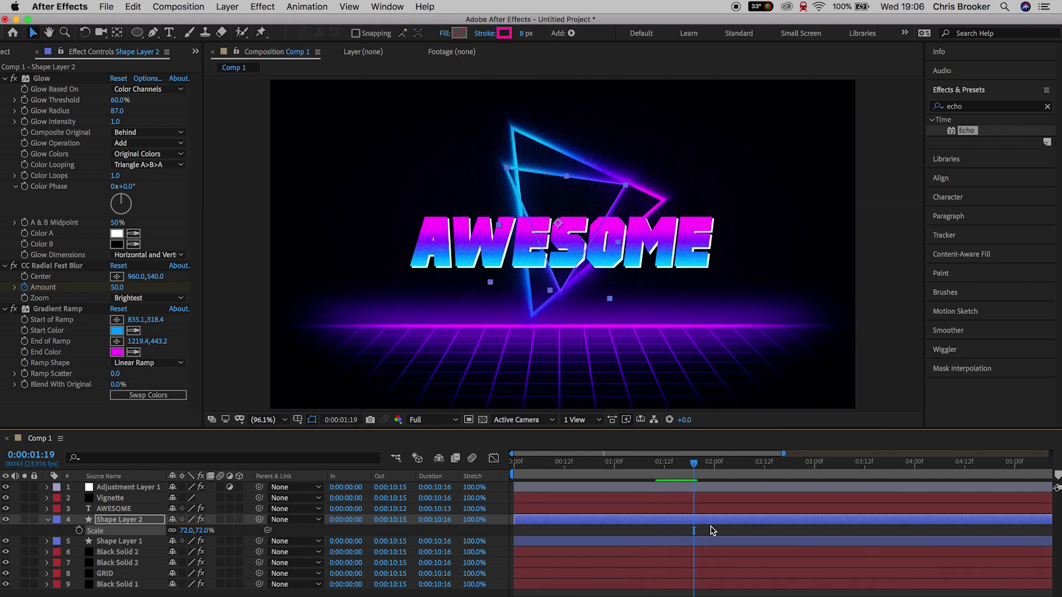
pyautogui.click(46, 520)
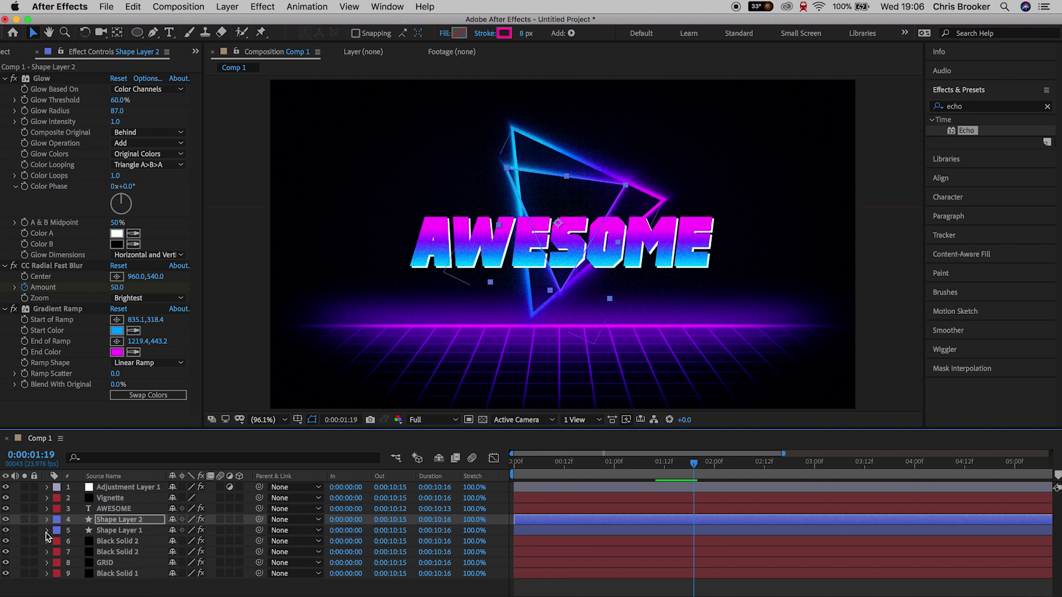
pyautogui.click(63, 587)
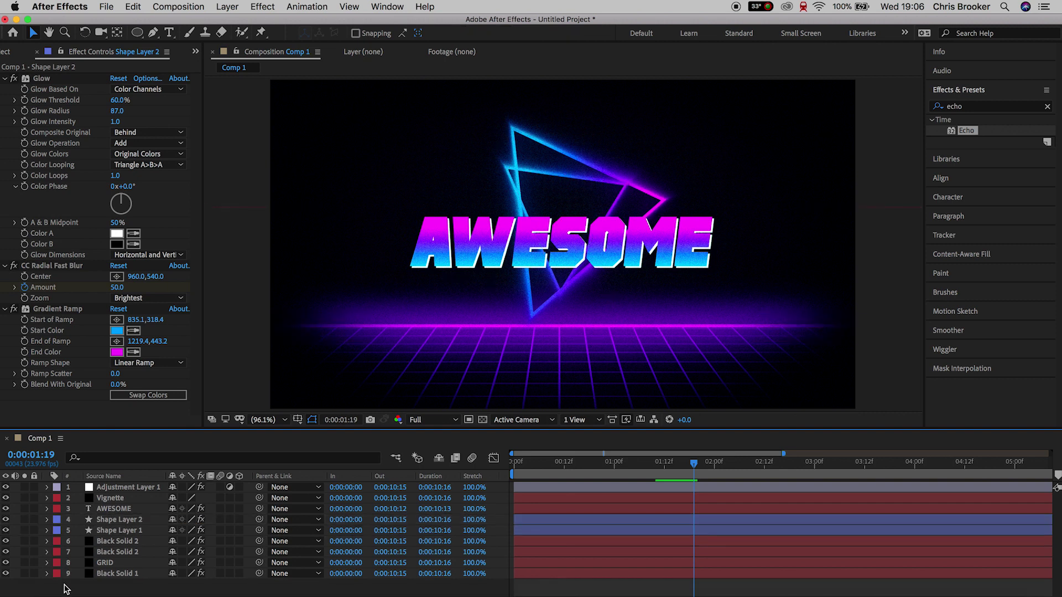
pyautogui.press('space')
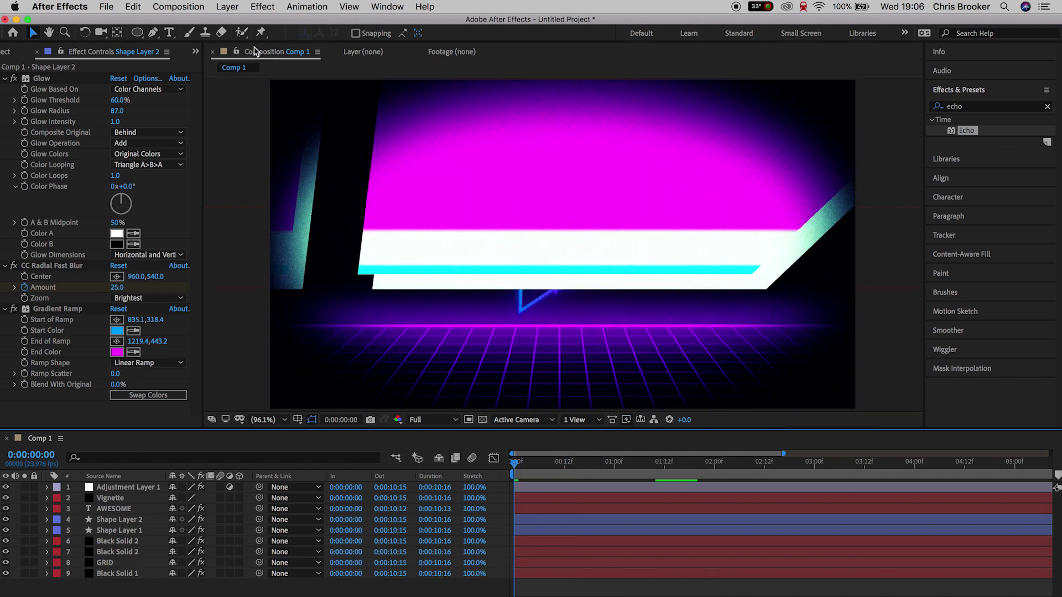
# - Create a new black 1920 x 1080 px solid named 4:3
pyautogui.click(227, 6)
pyautogui.moveTo(235, 23)
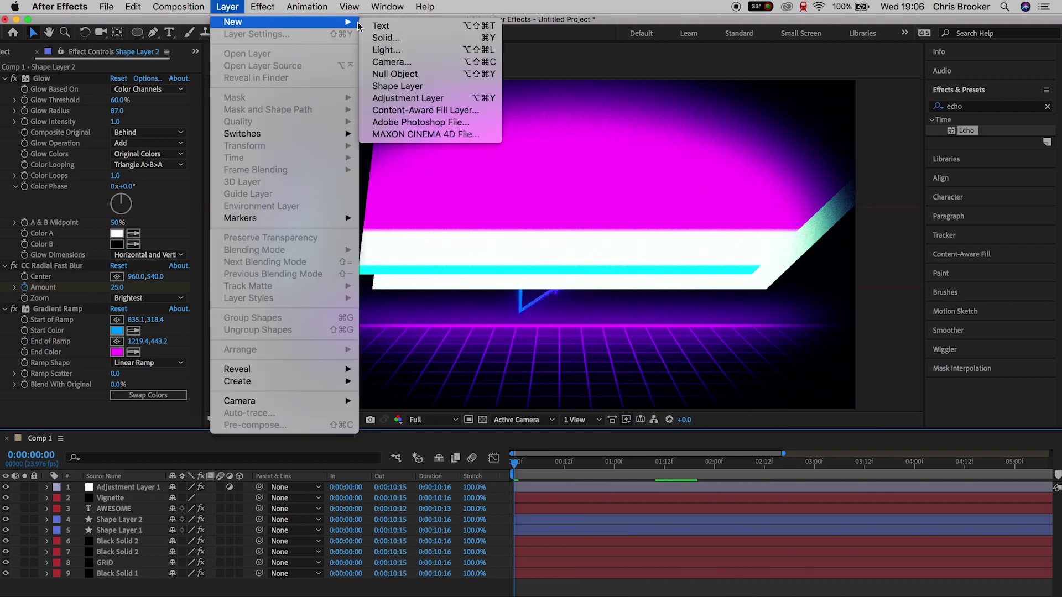
pyautogui.click(383, 37)
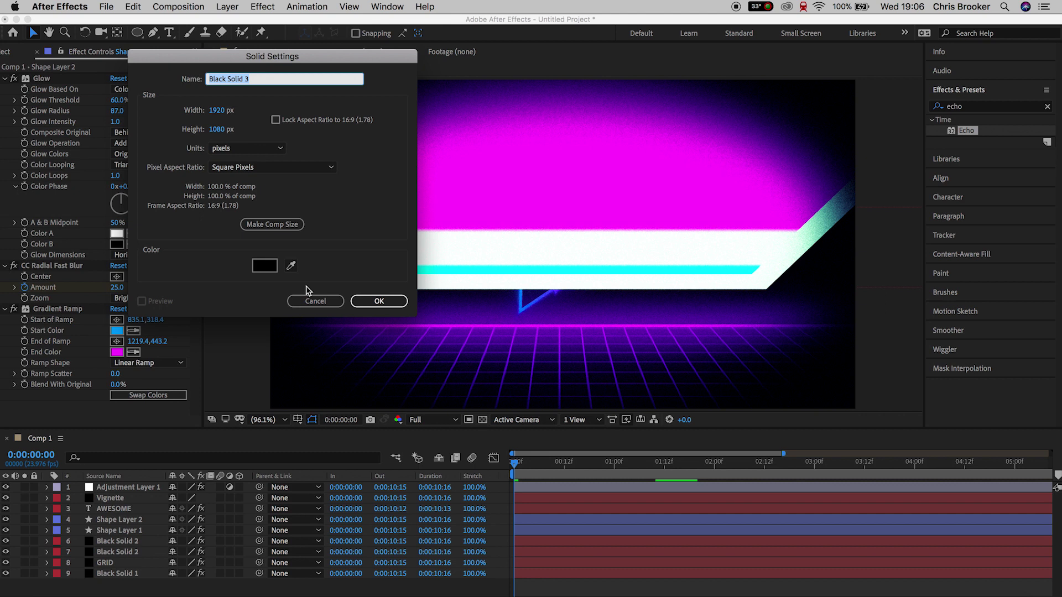
pyautogui.write('4:3')
pyautogui.press('Return')
# - Show the proportional grid, draw a full-height rectangular mask over the central four columns of the 4:3 solid, and invert it
pyautogui.click(298, 420)
pyautogui.click(351, 441)
pyautogui.moveTo(137, 32); pyautogui.dragTo(166, 32)
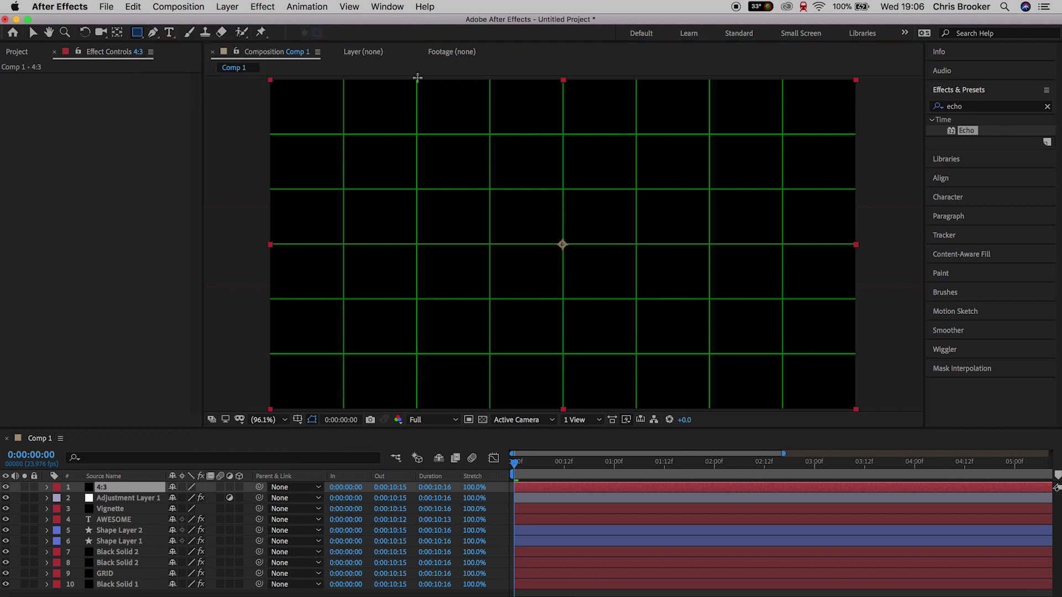
pyautogui.moveTo(417, 78); pyautogui.dragTo(708, 422)
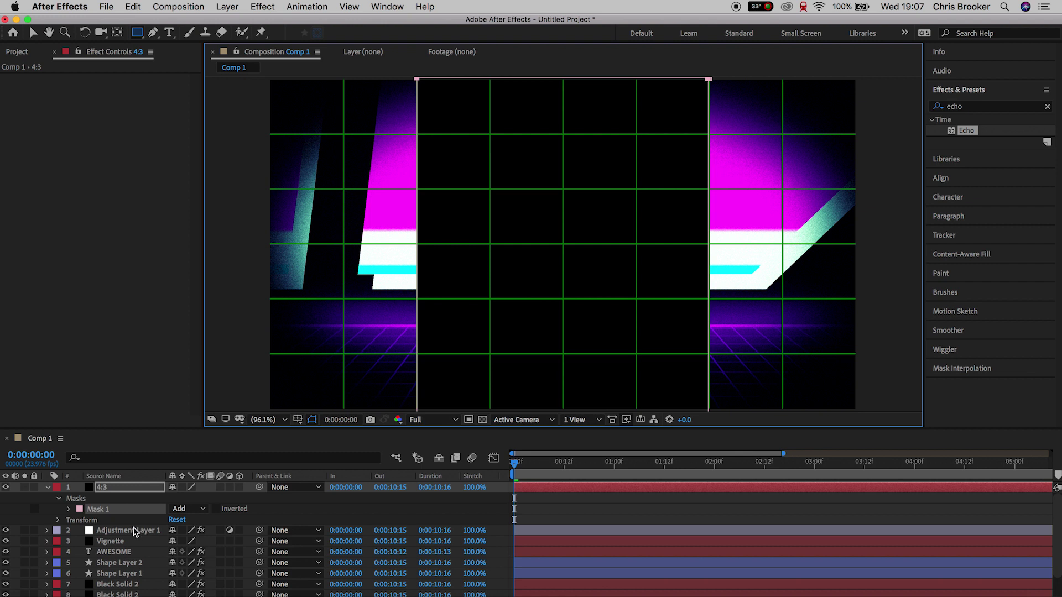
pyautogui.click(218, 508)
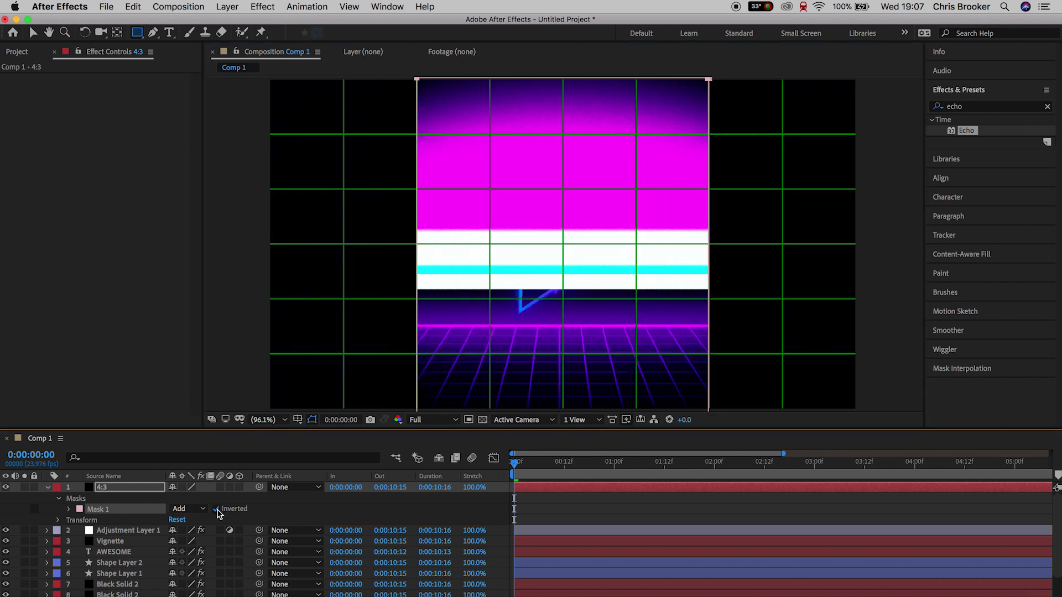
# - Scale the masked 4:3 solid to 135% and lock the layer
pyautogui.press('s')
pyautogui.moveTo(188, 498); pyautogui.dragTo(212, 498)
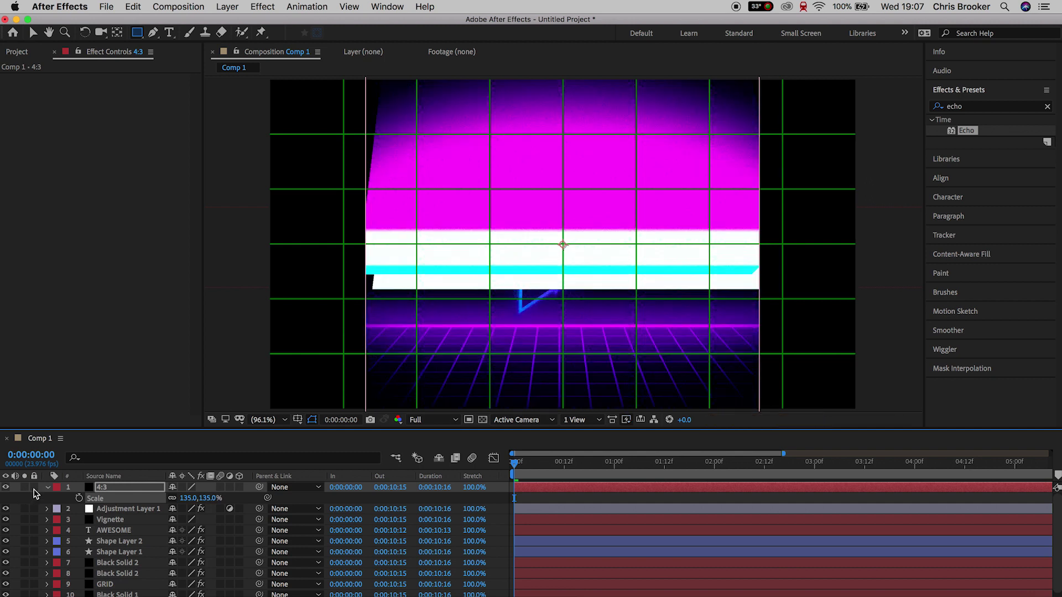
pyautogui.click(52, 492)
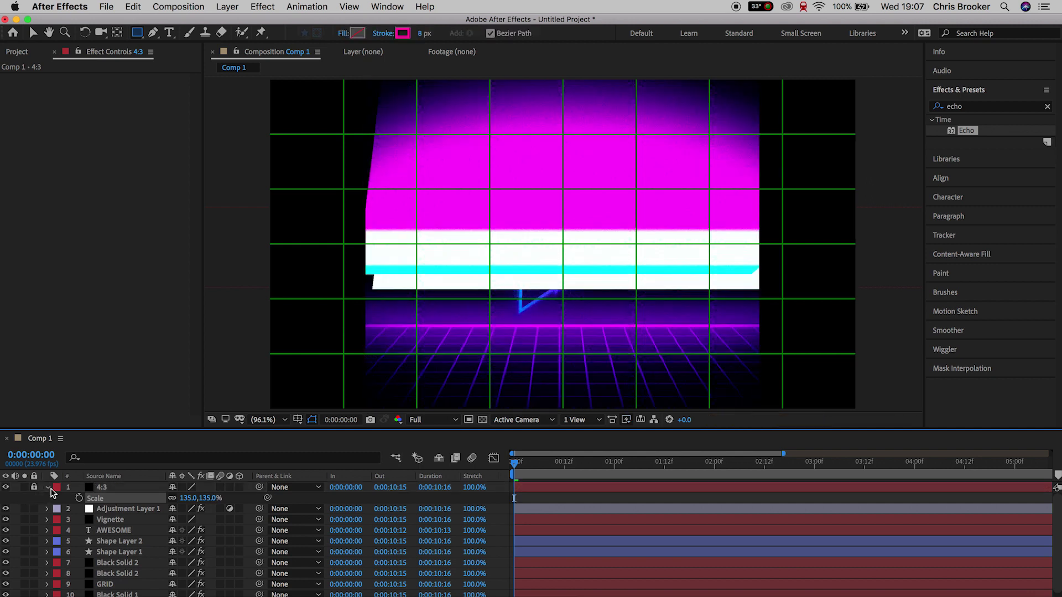
# - Hide the grid overlay, preview the framed animation, and collapse the 4:3 layer
pyautogui.click(297, 420)
pyautogui.press('space')
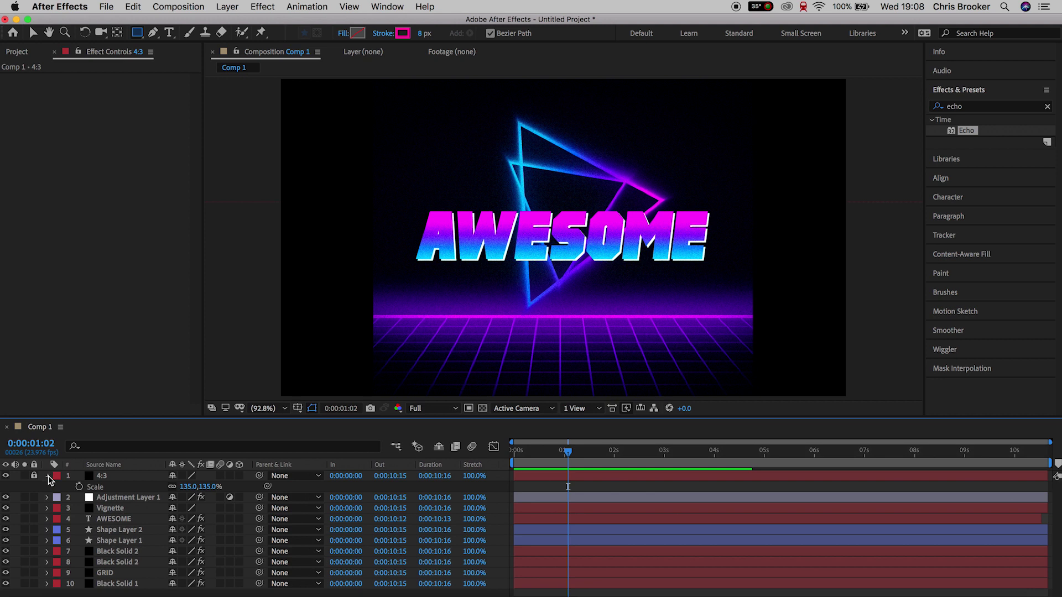
pyautogui.click(47, 476)
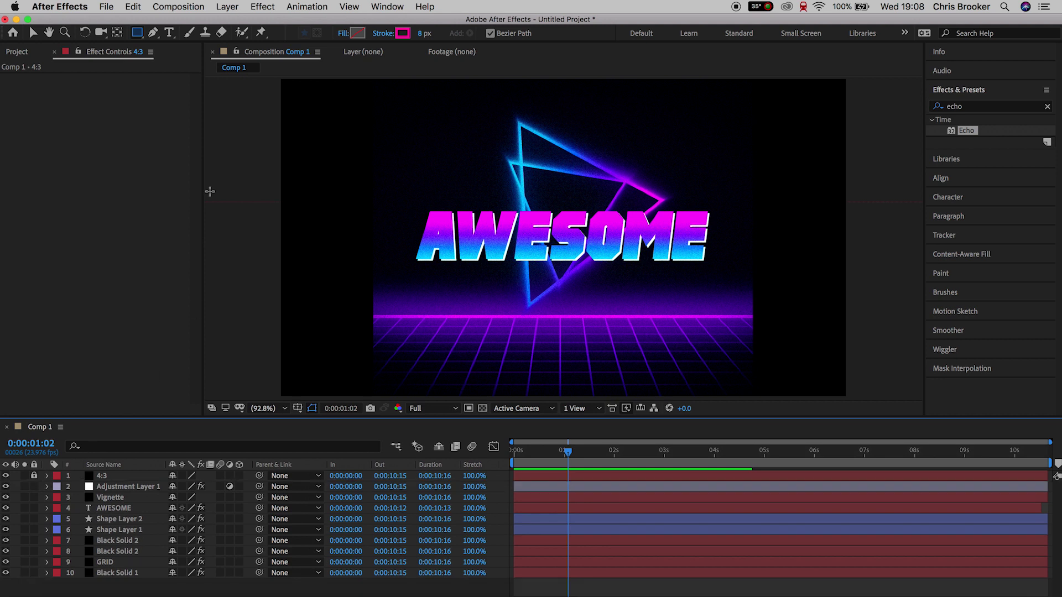
# - Create another black 1920 x 1080 px solid and open it in its own layer view for painting with the Brush tool
pyautogui.click(227, 7)
pyautogui.moveTo(309, 22)
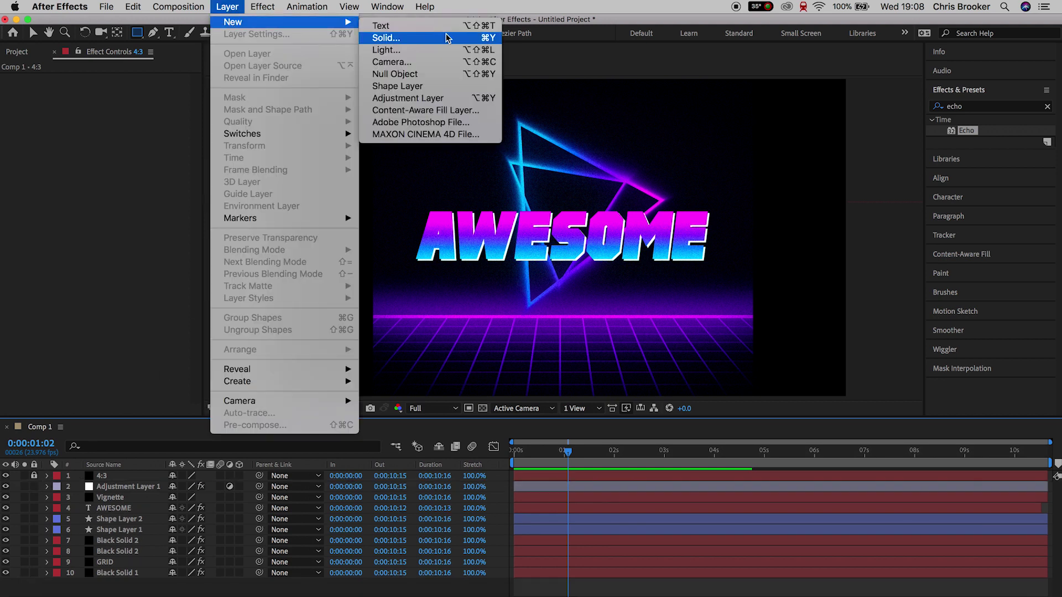
pyautogui.click(447, 38)
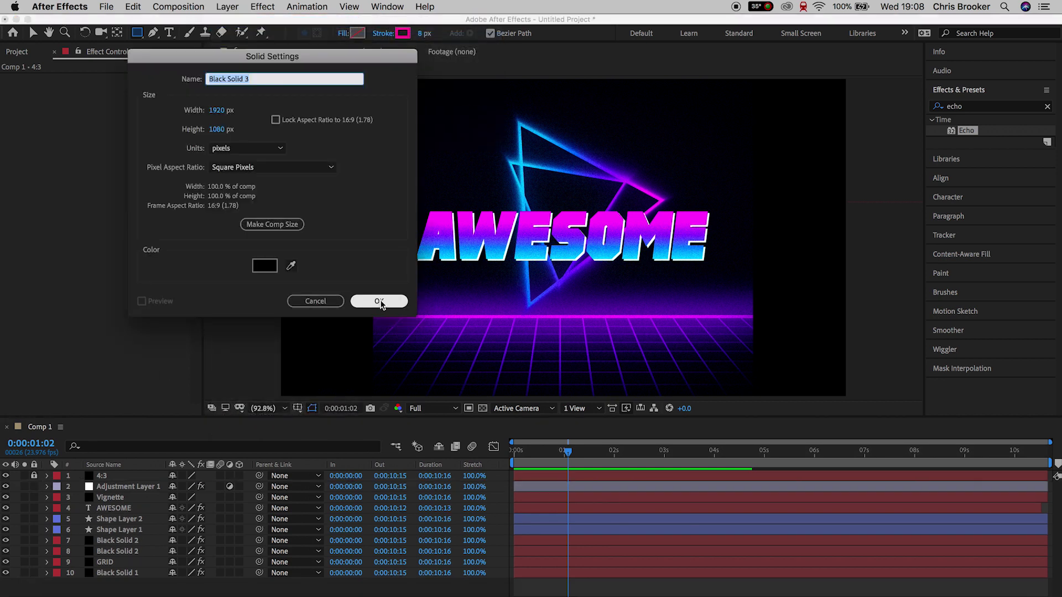
pyautogui.click(379, 301)
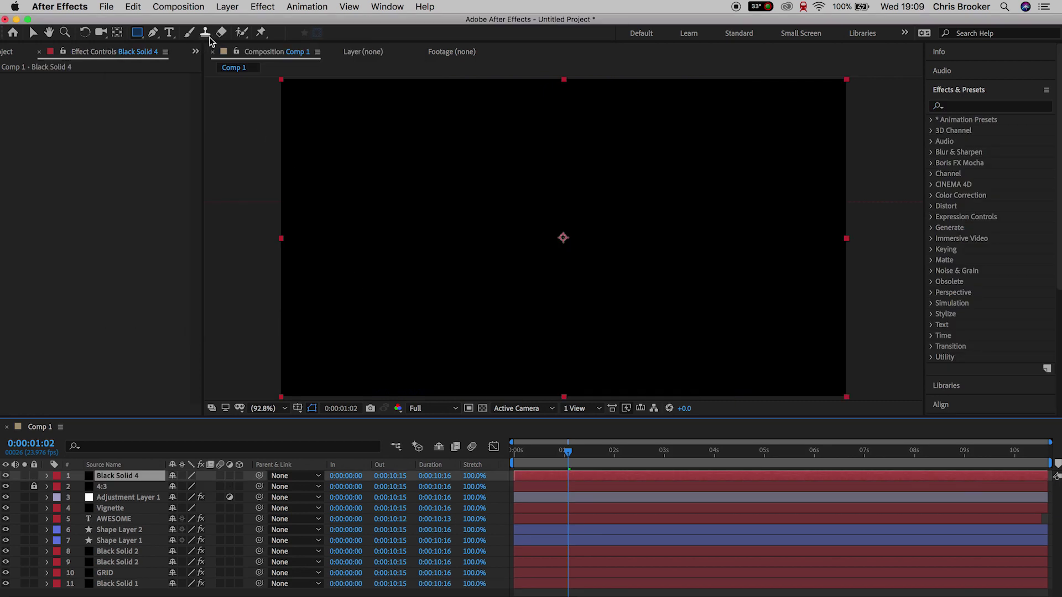
pyautogui.click(190, 34)
pyautogui.doubleClick(386, 195)
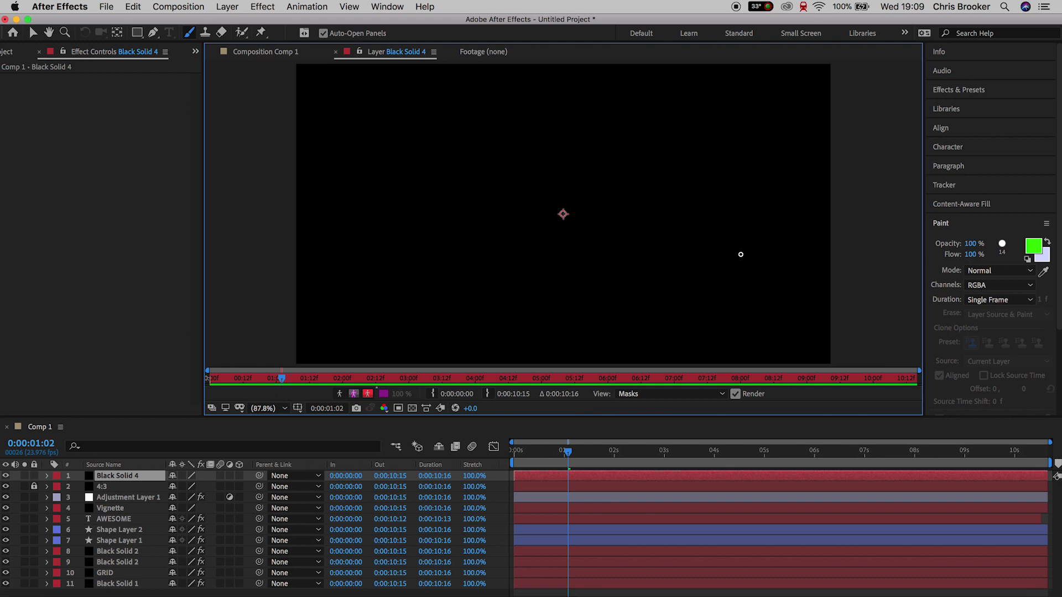
# - Set the paint foreground colour to white and paint scattered star dots over the upper part of the new solid
pyautogui.click(1038, 250)
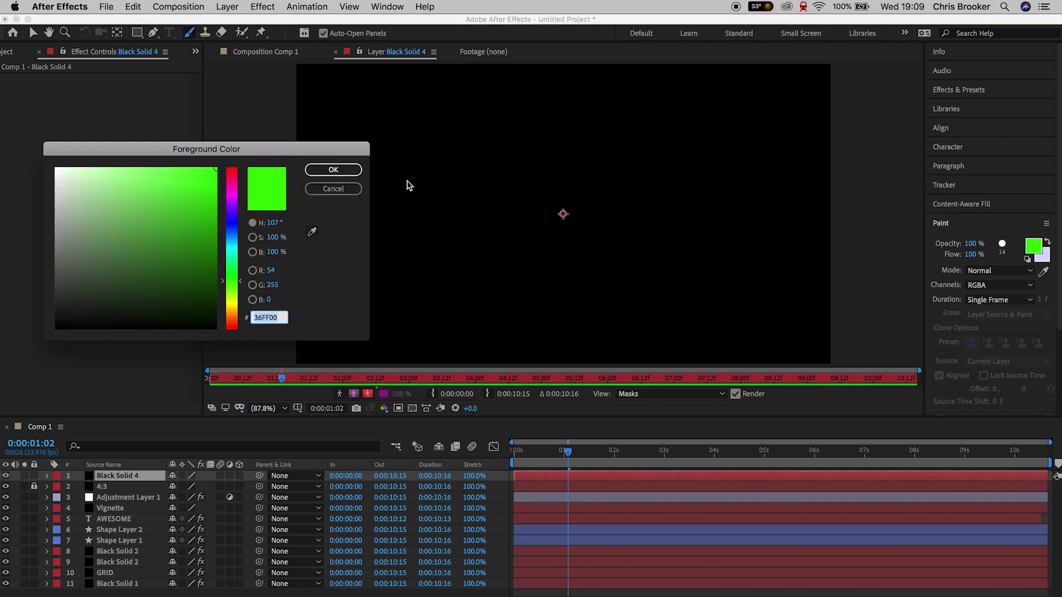
pyautogui.moveTo(164, 214); pyautogui.dragTo(1, 106)
pyautogui.click(310, 168)
pyautogui.click(396, 148)
pyautogui.click(174, 241)
pyautogui.press('super+z')
pyautogui.click(539, 199)
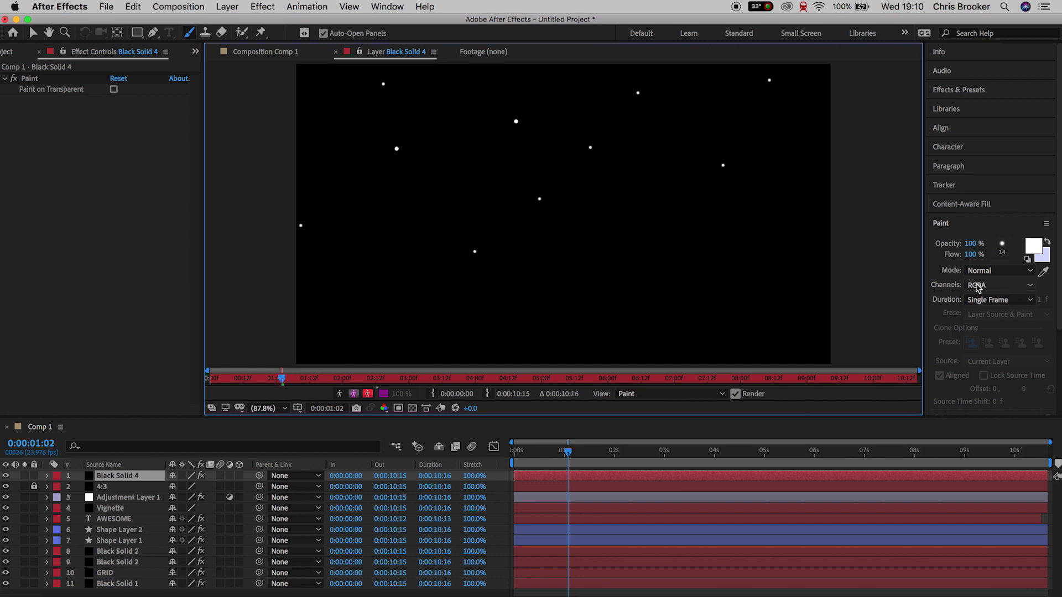
# - Set the brush diameter to 2 px and paint smaller stars between the larger ones
pyautogui.click(973, 223)
pyautogui.click(967, 242)
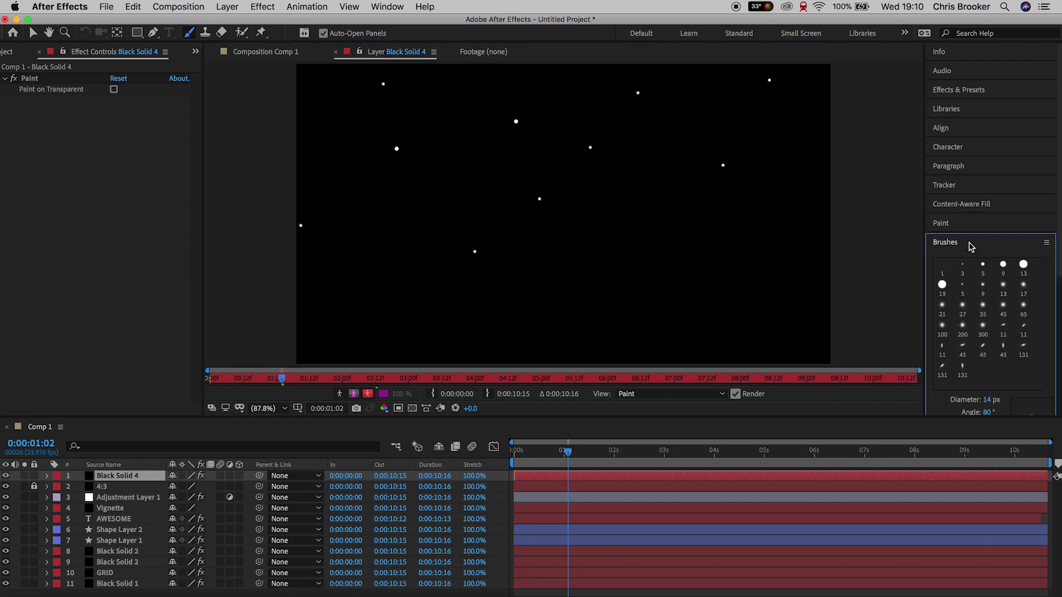
pyautogui.scroll(-4, 1016, 364)
pyautogui.click(1014, 360)
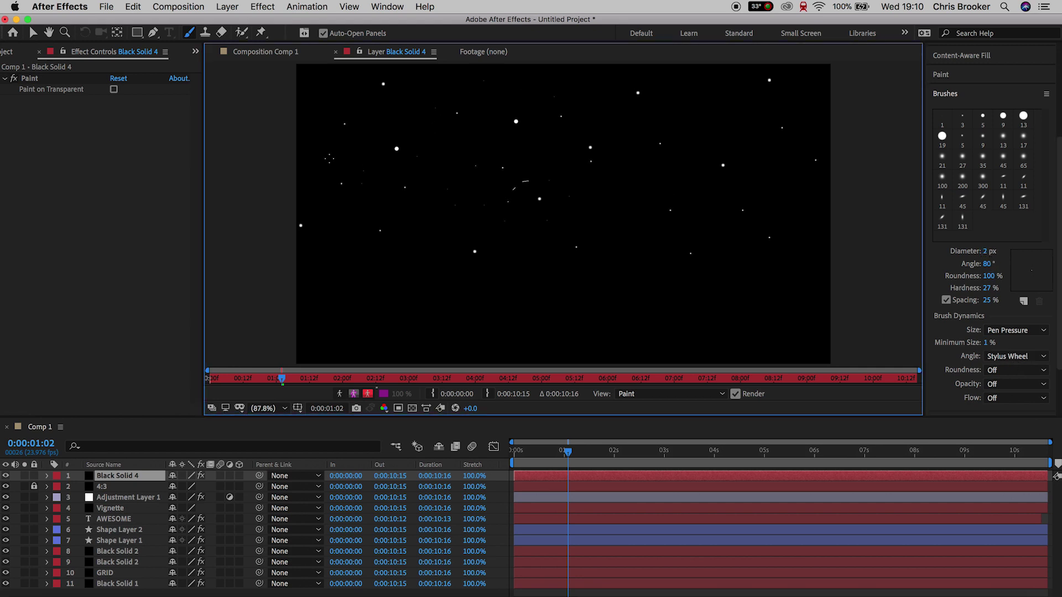
# - Reactivate the Brush tool and open the duration choices for its paint strokes
pyautogui.click(33, 35)
pyautogui.click(189, 32)
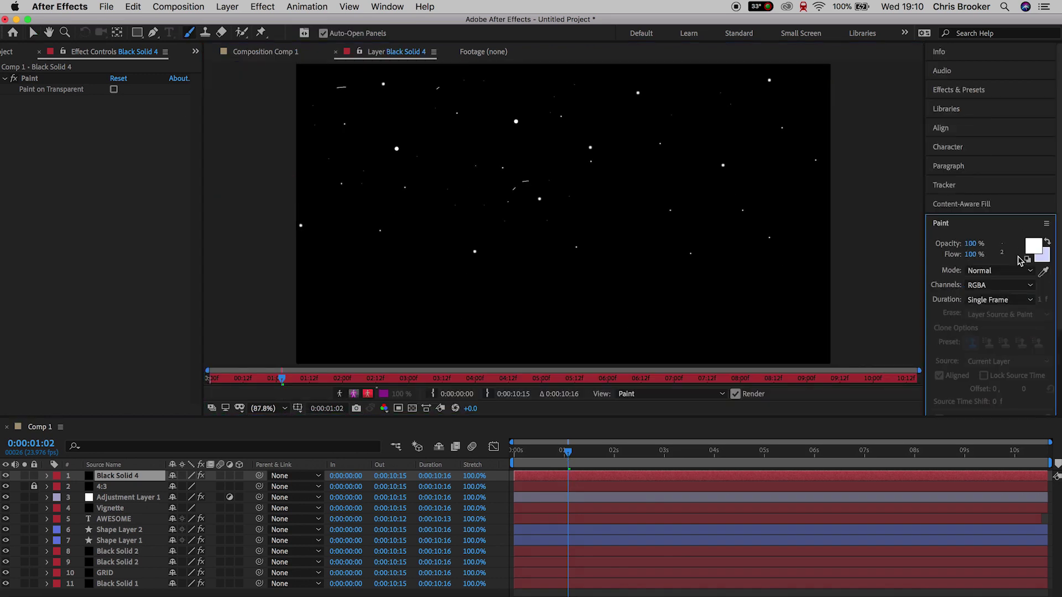
pyautogui.click(1010, 300)
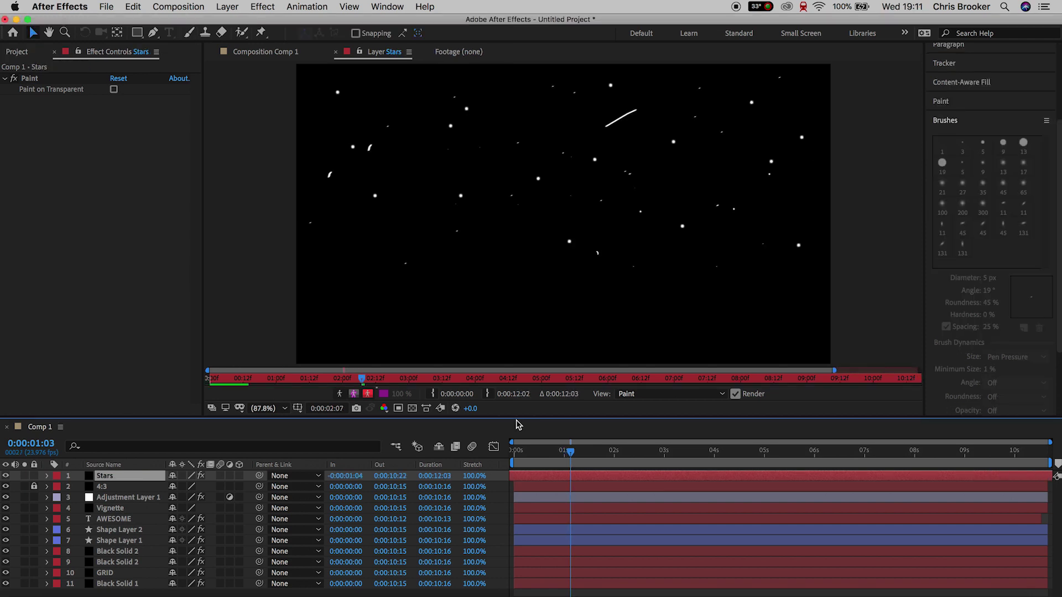
# - Return to the composition view, move the Stars layer to just below GRID, and check the stars around 1:04
pyautogui.moveTo(569, 451); pyautogui.dragTo(514, 458)
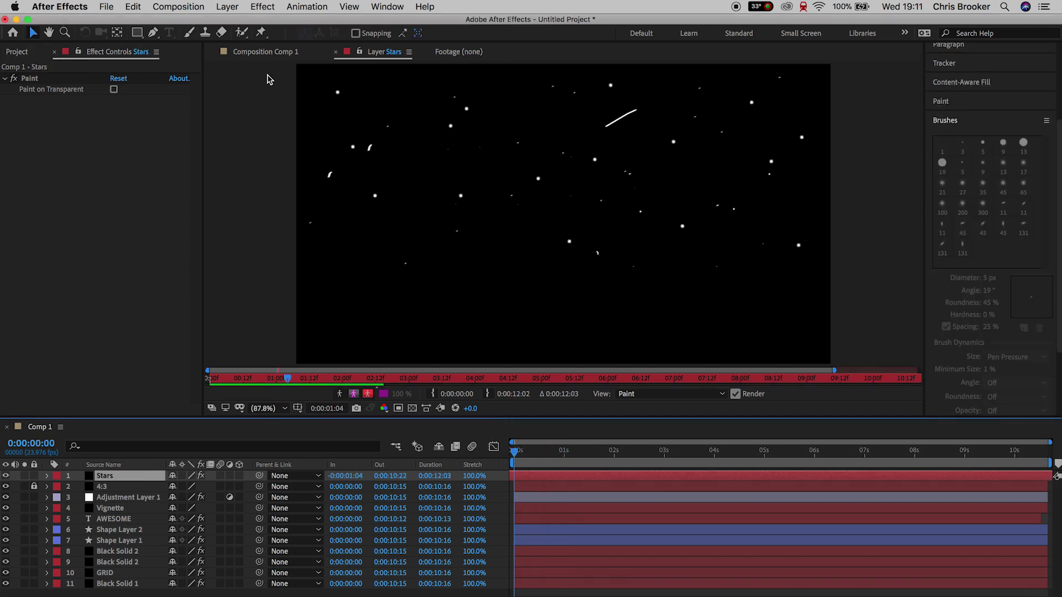
pyautogui.click(264, 53)
pyautogui.moveTo(101, 477); pyautogui.dragTo(117, 584)
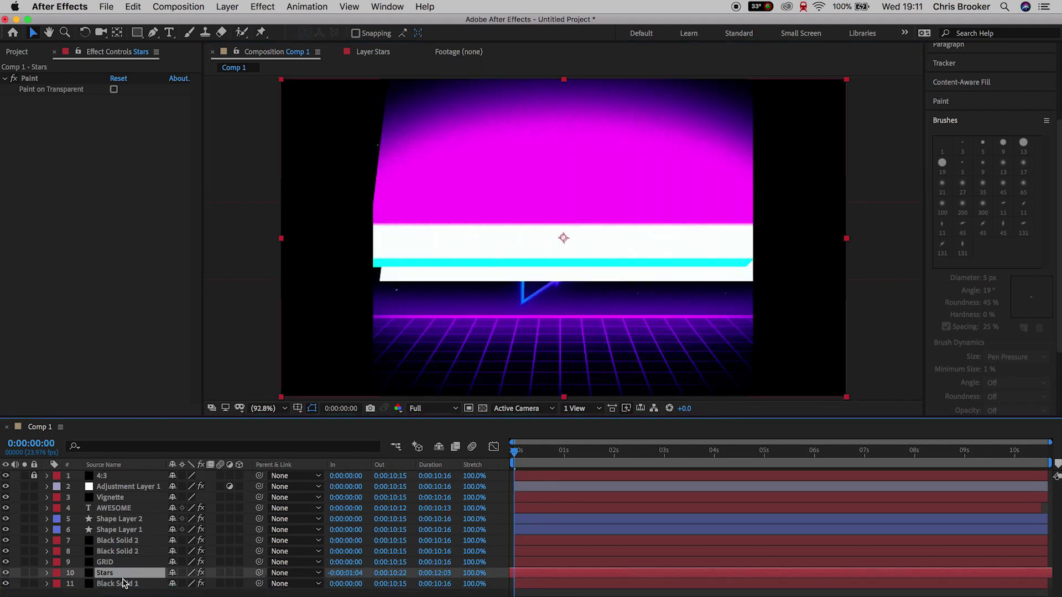
pyautogui.click(572, 457)
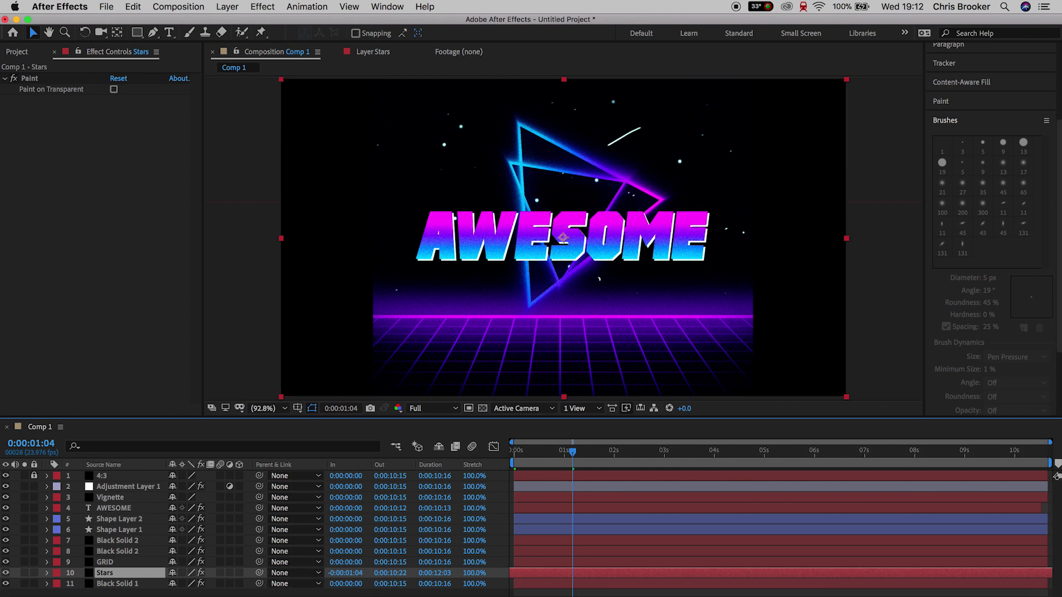
# - Set the Stars layer's blending mode to Screen and animate its rotation with keyframes at the start and end of the composition
pyautogui.press('F4')
pyautogui.click(201, 575)
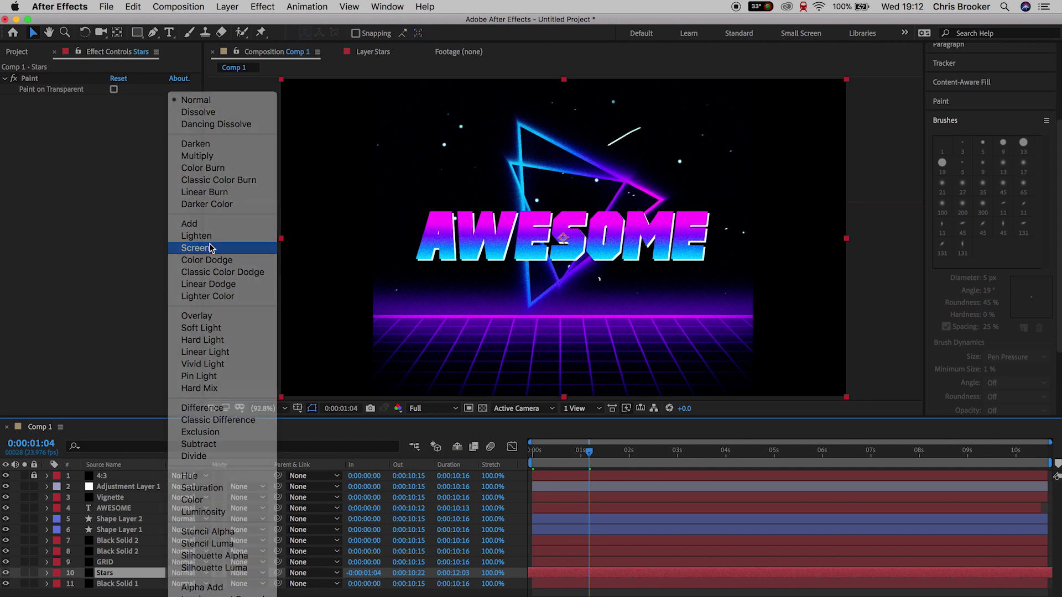
pyautogui.click(195, 247)
pyautogui.click(565, 452)
pyautogui.press('r')
pyautogui.click(742, 452)
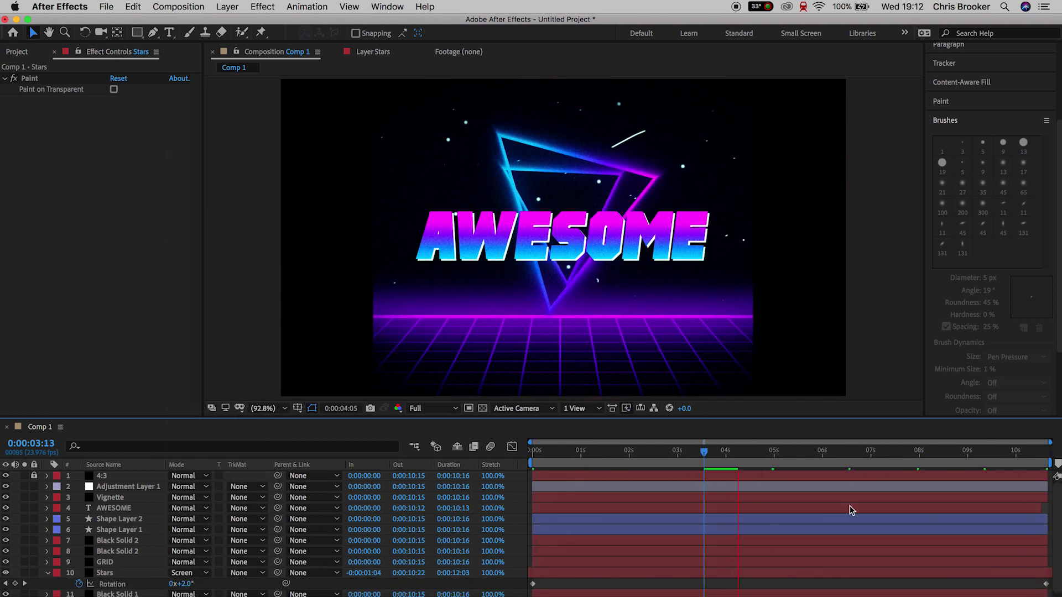
# - Search the effects for "radial" and apply CC Radial Fast Blur to the Stars layer
pyautogui.press('super+5')
pyautogui.click(979, 106)
pyautogui.write('radial')
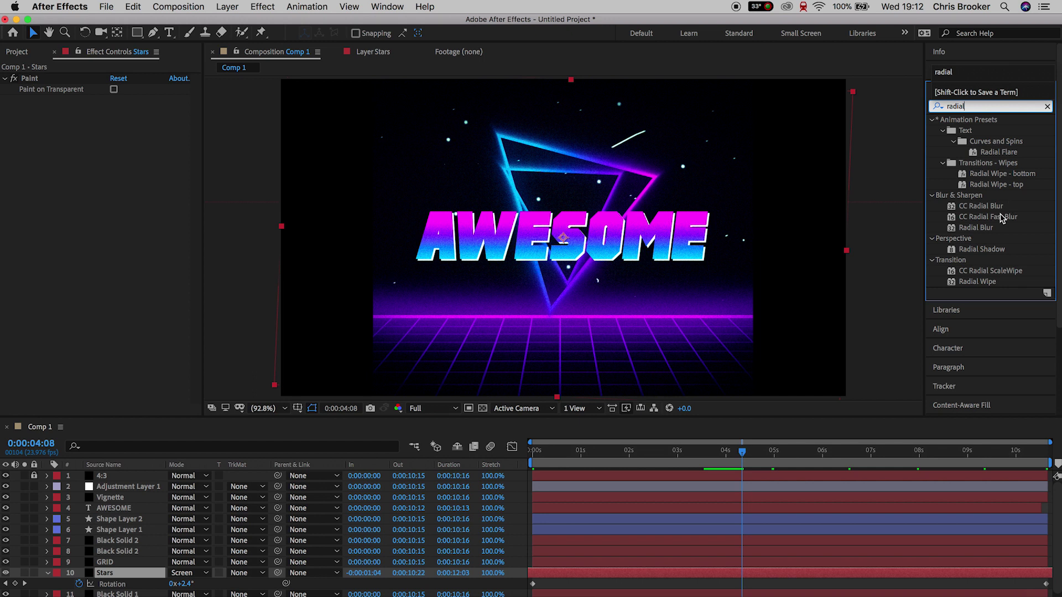
pyautogui.moveTo(1002, 218); pyautogui.dragTo(651, 579)
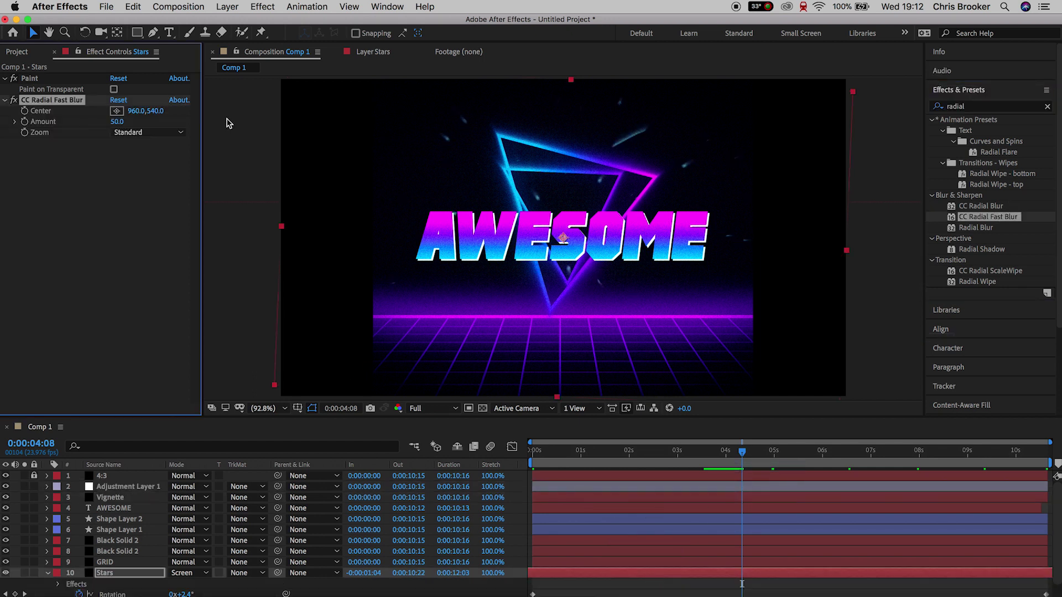
# - Set the Stars blur's Zoom to Brightest and its Amount to 23 after trying 70, and preview the title from the start
pyautogui.click(116, 121)
pyautogui.write('70')
pyautogui.press('Return')
pyautogui.click(136, 133)
pyautogui.click(139, 157)
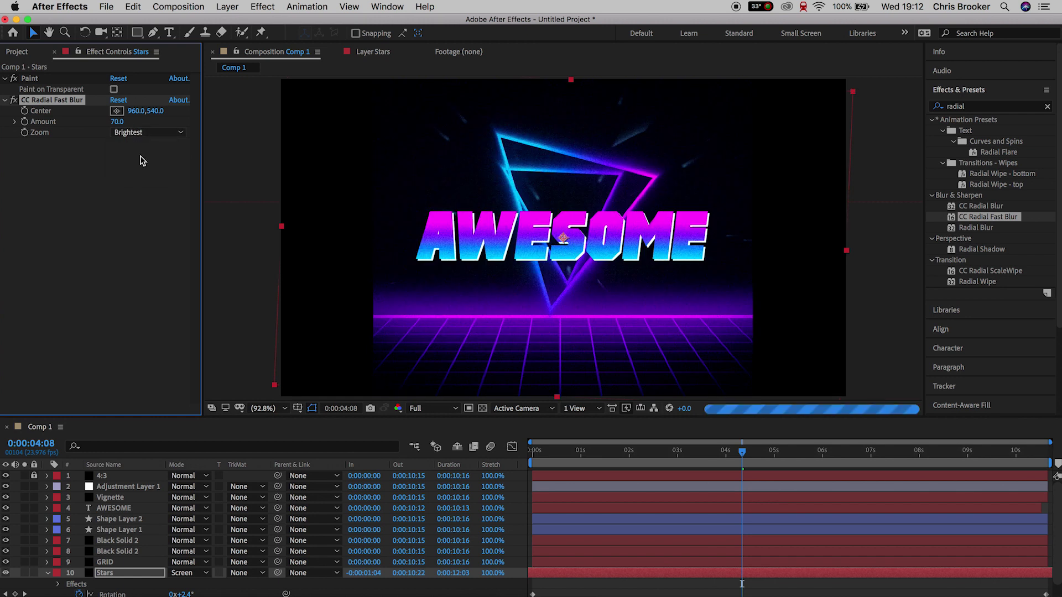
pyautogui.moveTo(117, 121); pyautogui.dragTo(101, 125)
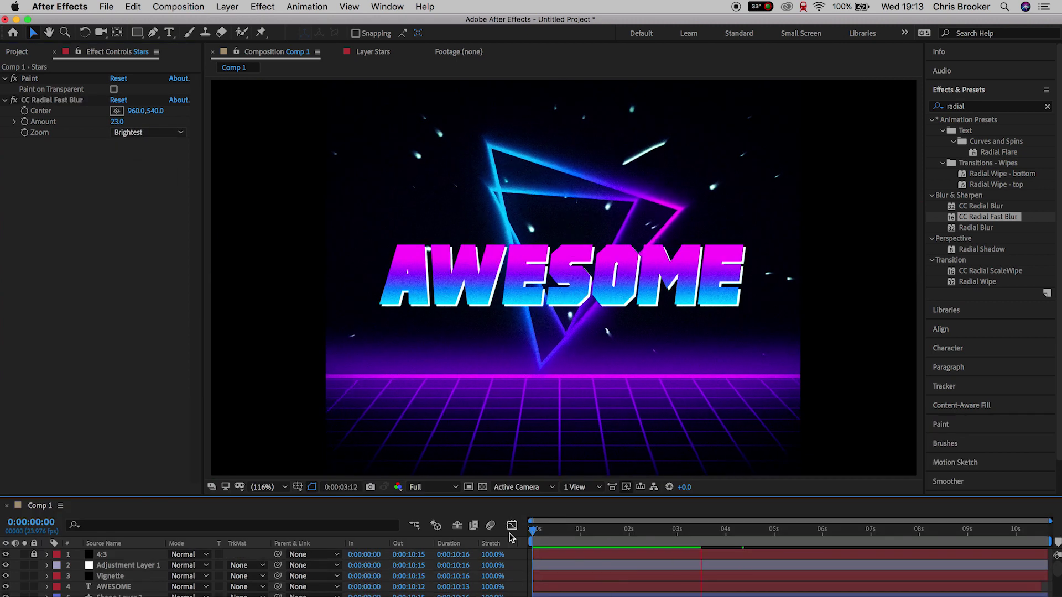
pyautogui.moveTo(532, 539)
pyautogui.mouseDown()
pyautogui.moveTo(544, 541)
pyautogui.moveTo(528, 544)
pyautogui.mouseUp()
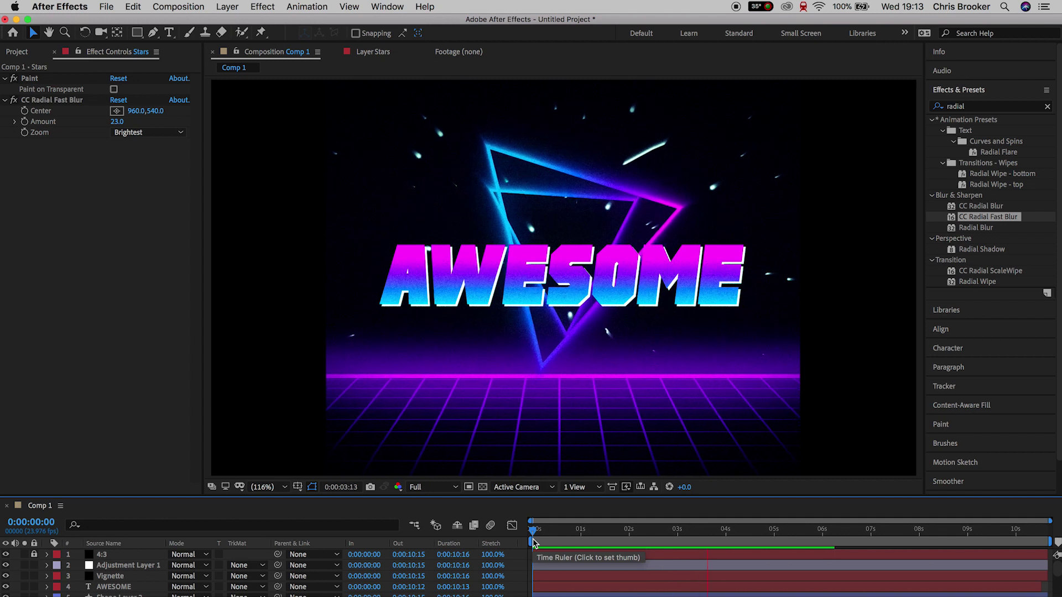
pyautogui.press('space')
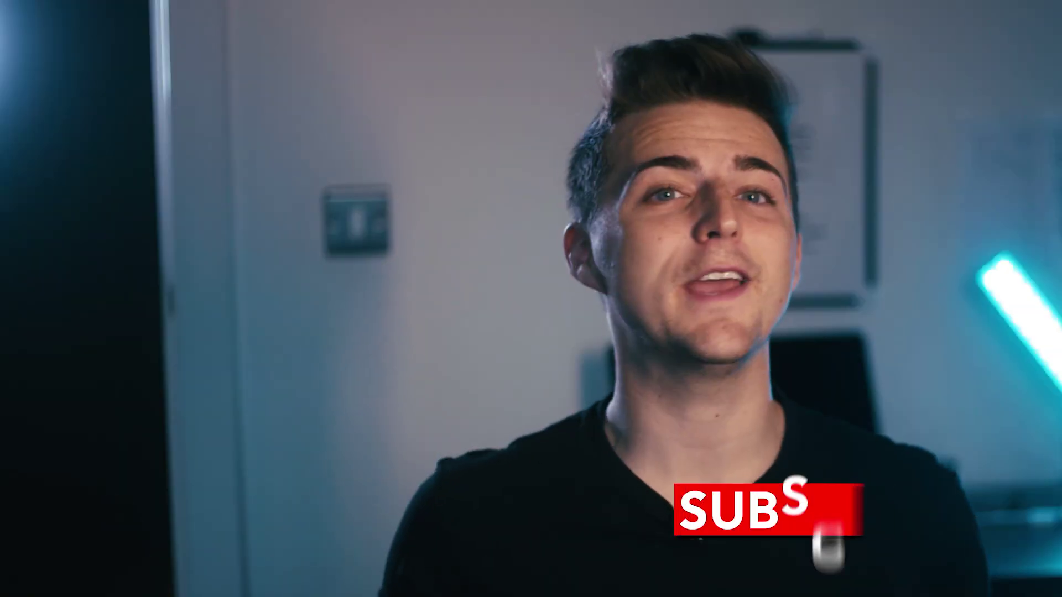